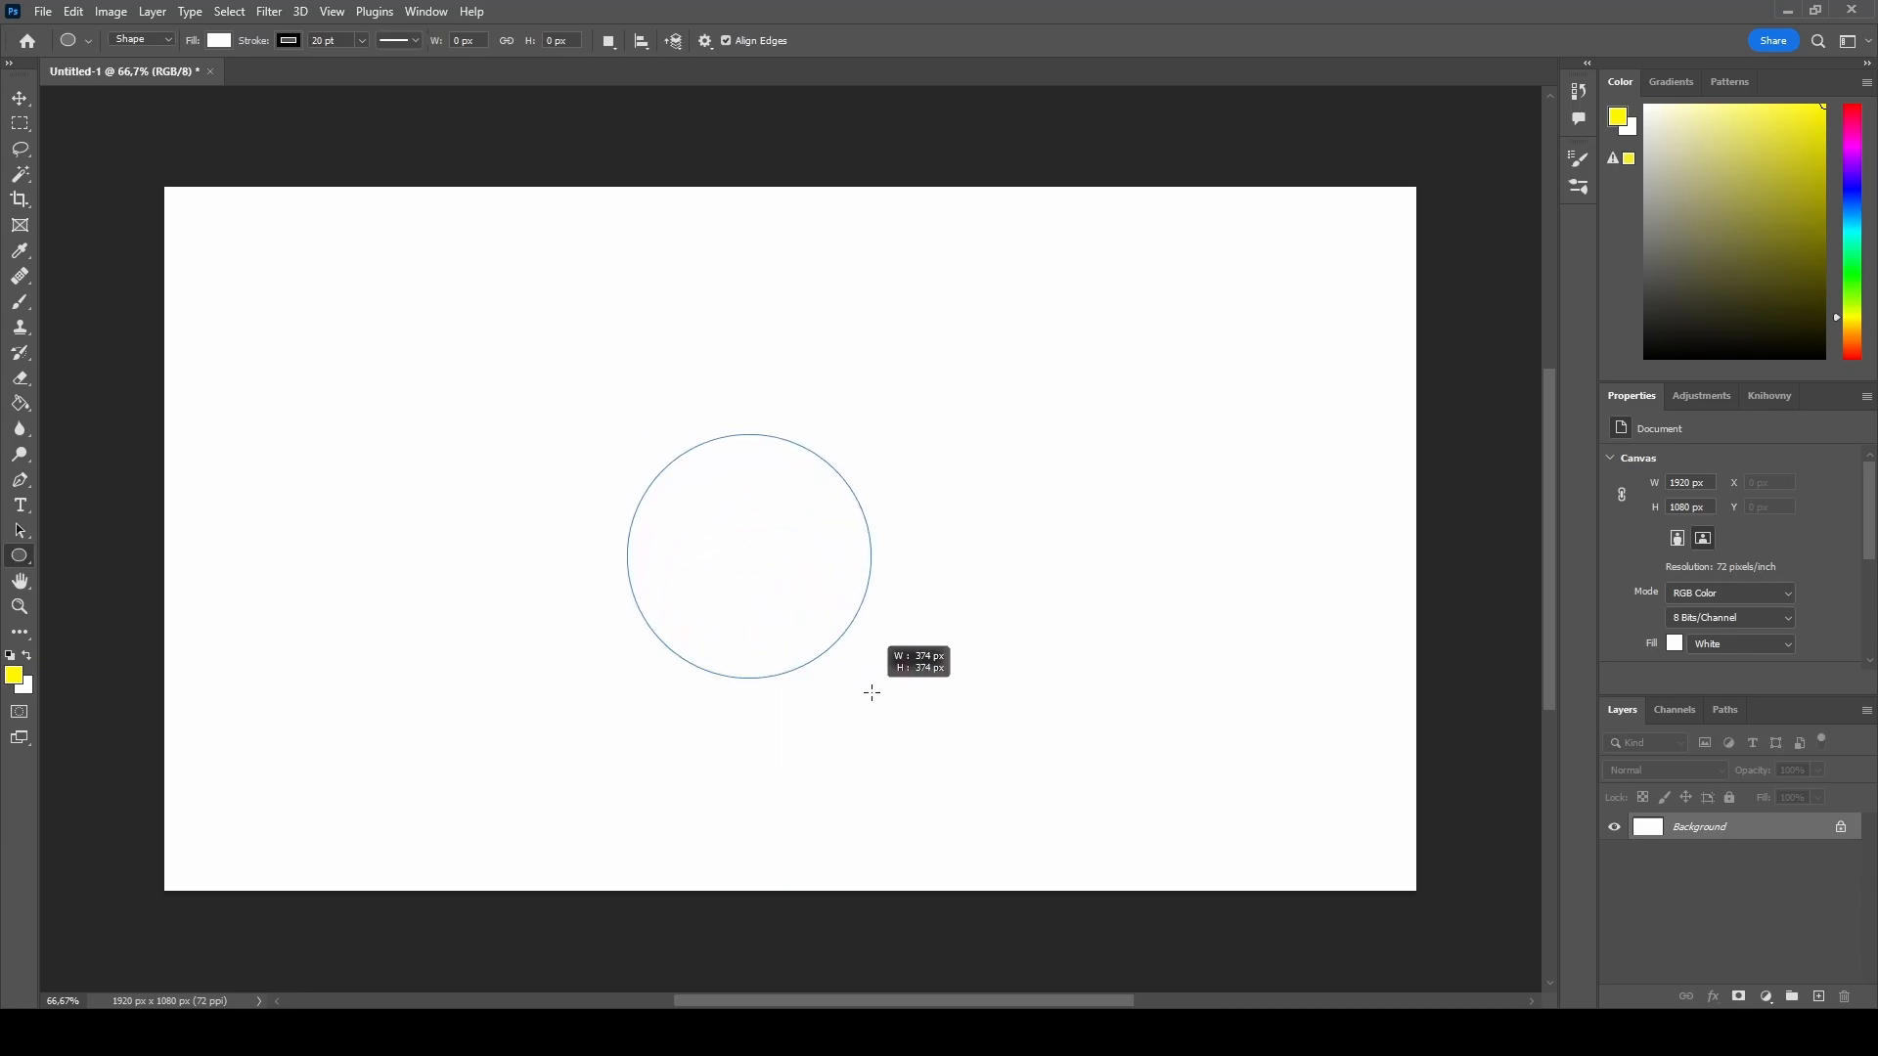
Warp the outlined circle in several directions so it becomes a slightly irregular, hand-drawn-looking ball.
left_click(26, 124)
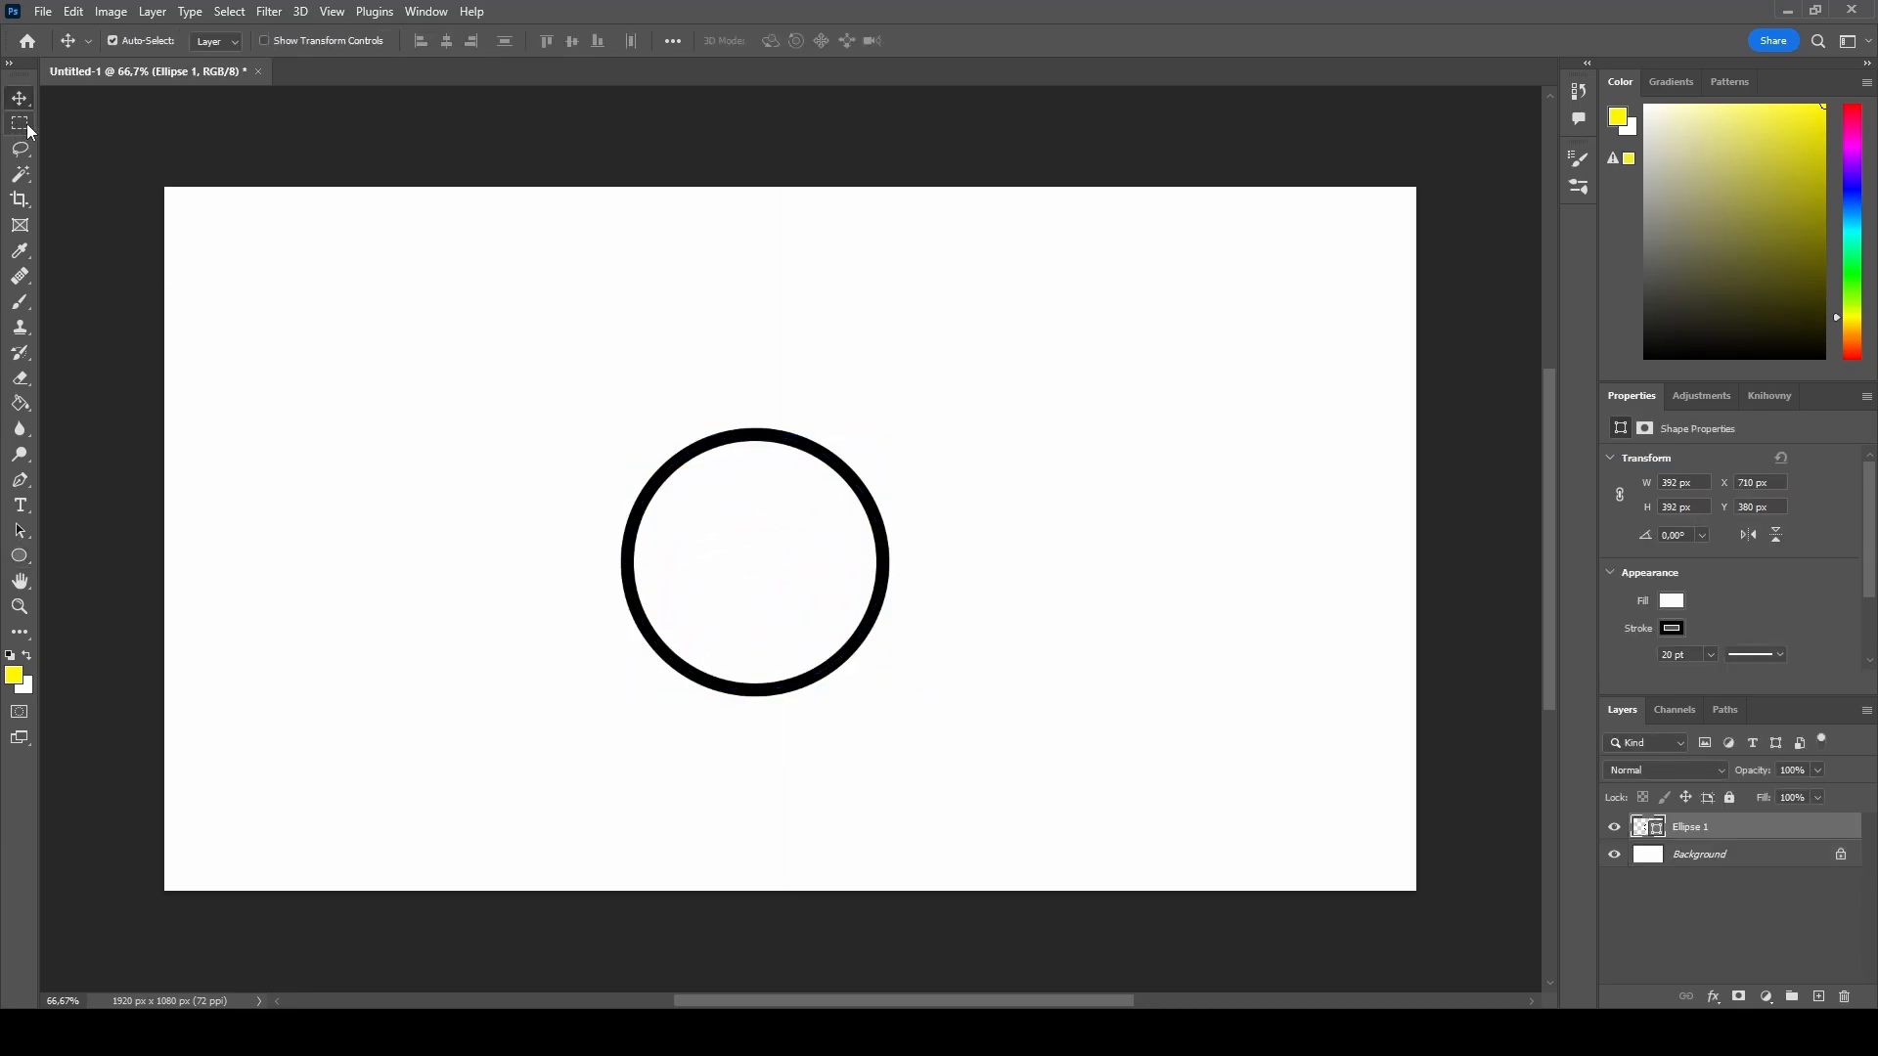
right_click(763, 566)
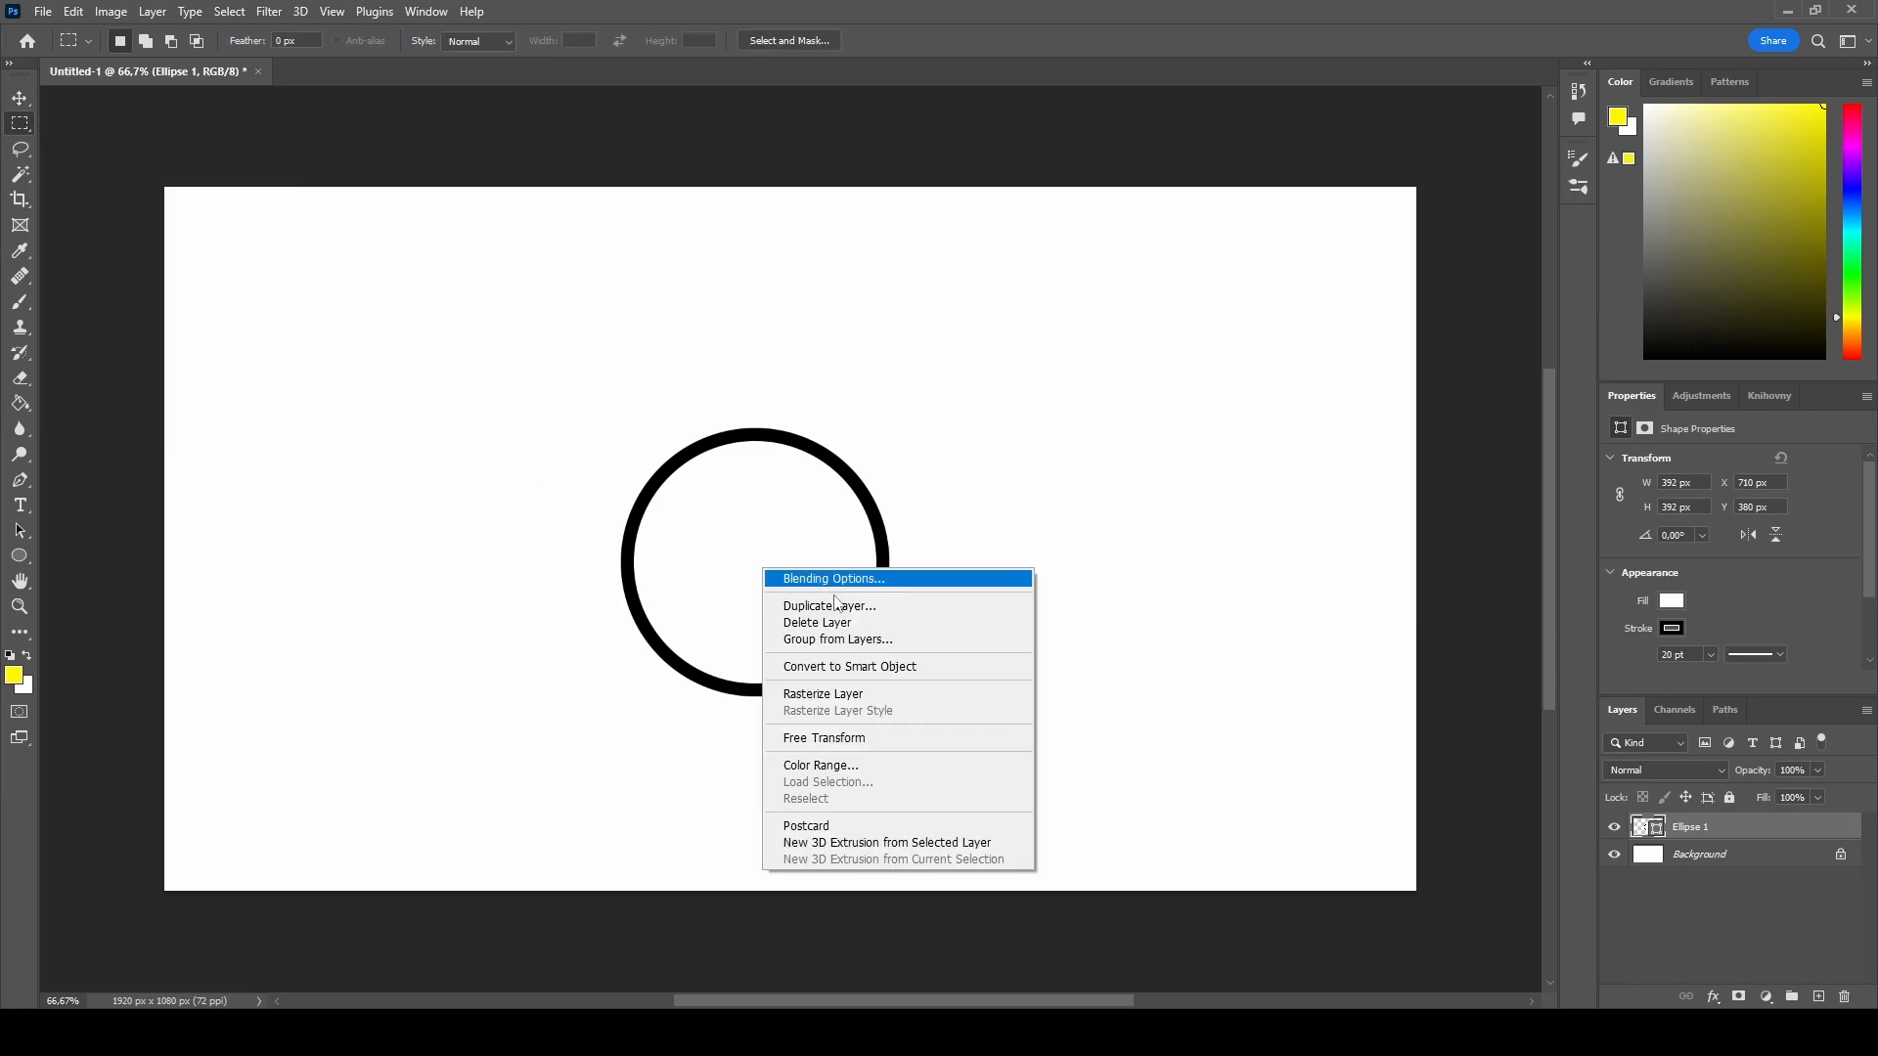
left_click(897, 740)
right_click(759, 544)
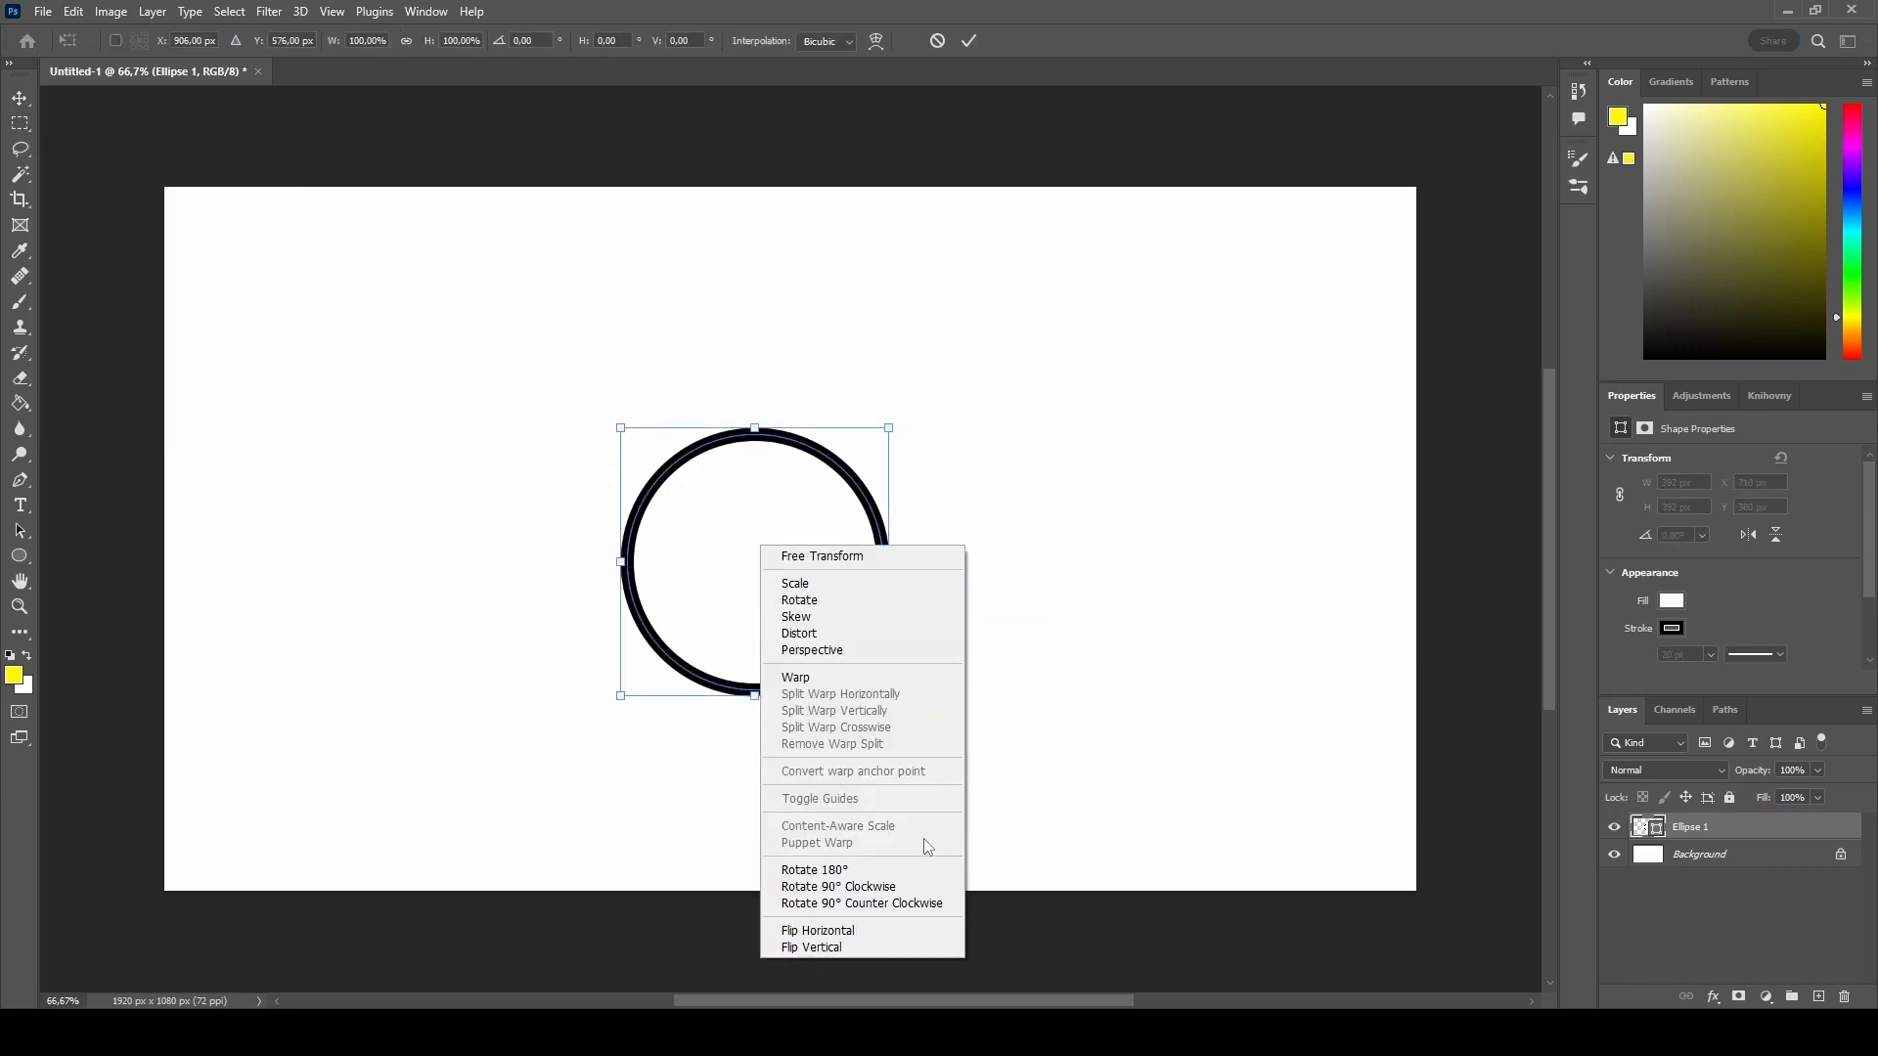
left_click(829, 676)
left_click_drag(767, 530, 765, 540)
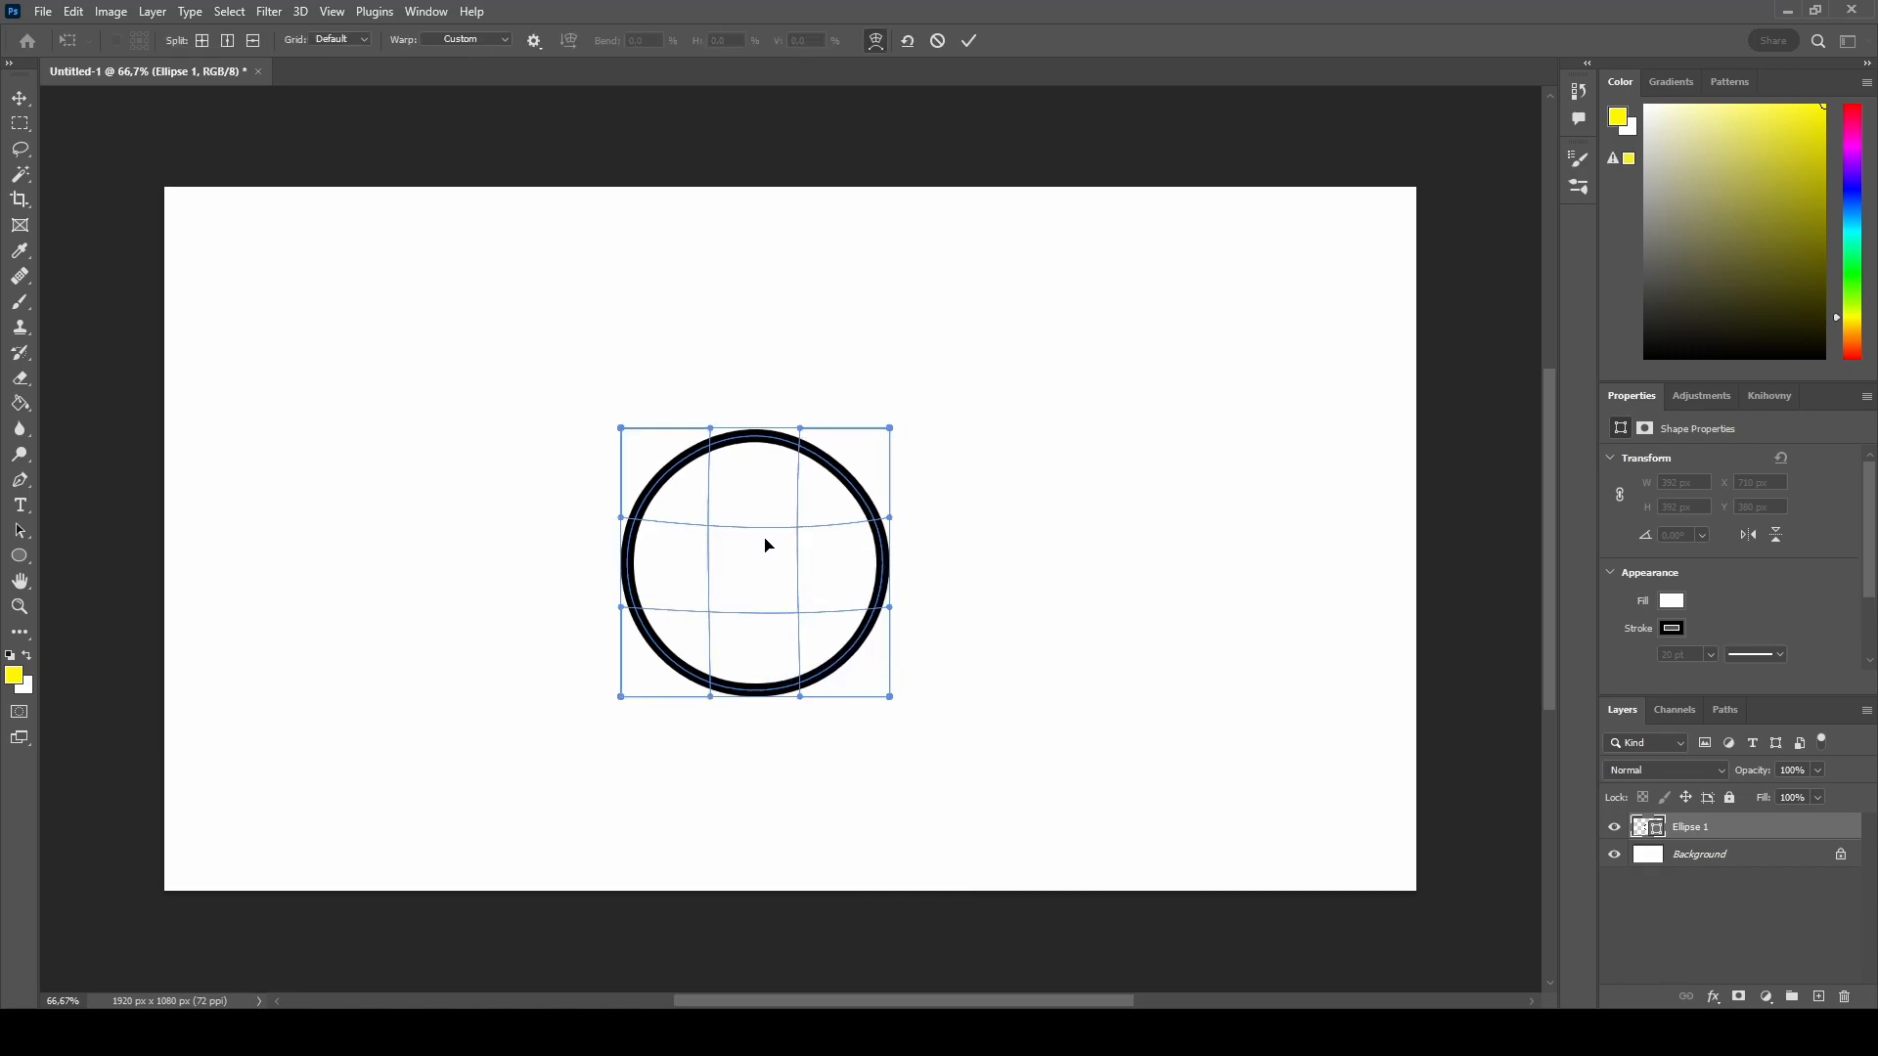
left_click_drag(783, 622, 793, 625)
left_click_drag(655, 564, 676, 517)
left_click_drag(702, 596, 699, 604)
left_click_drag(818, 588, 824, 595)
left_click(967, 42)
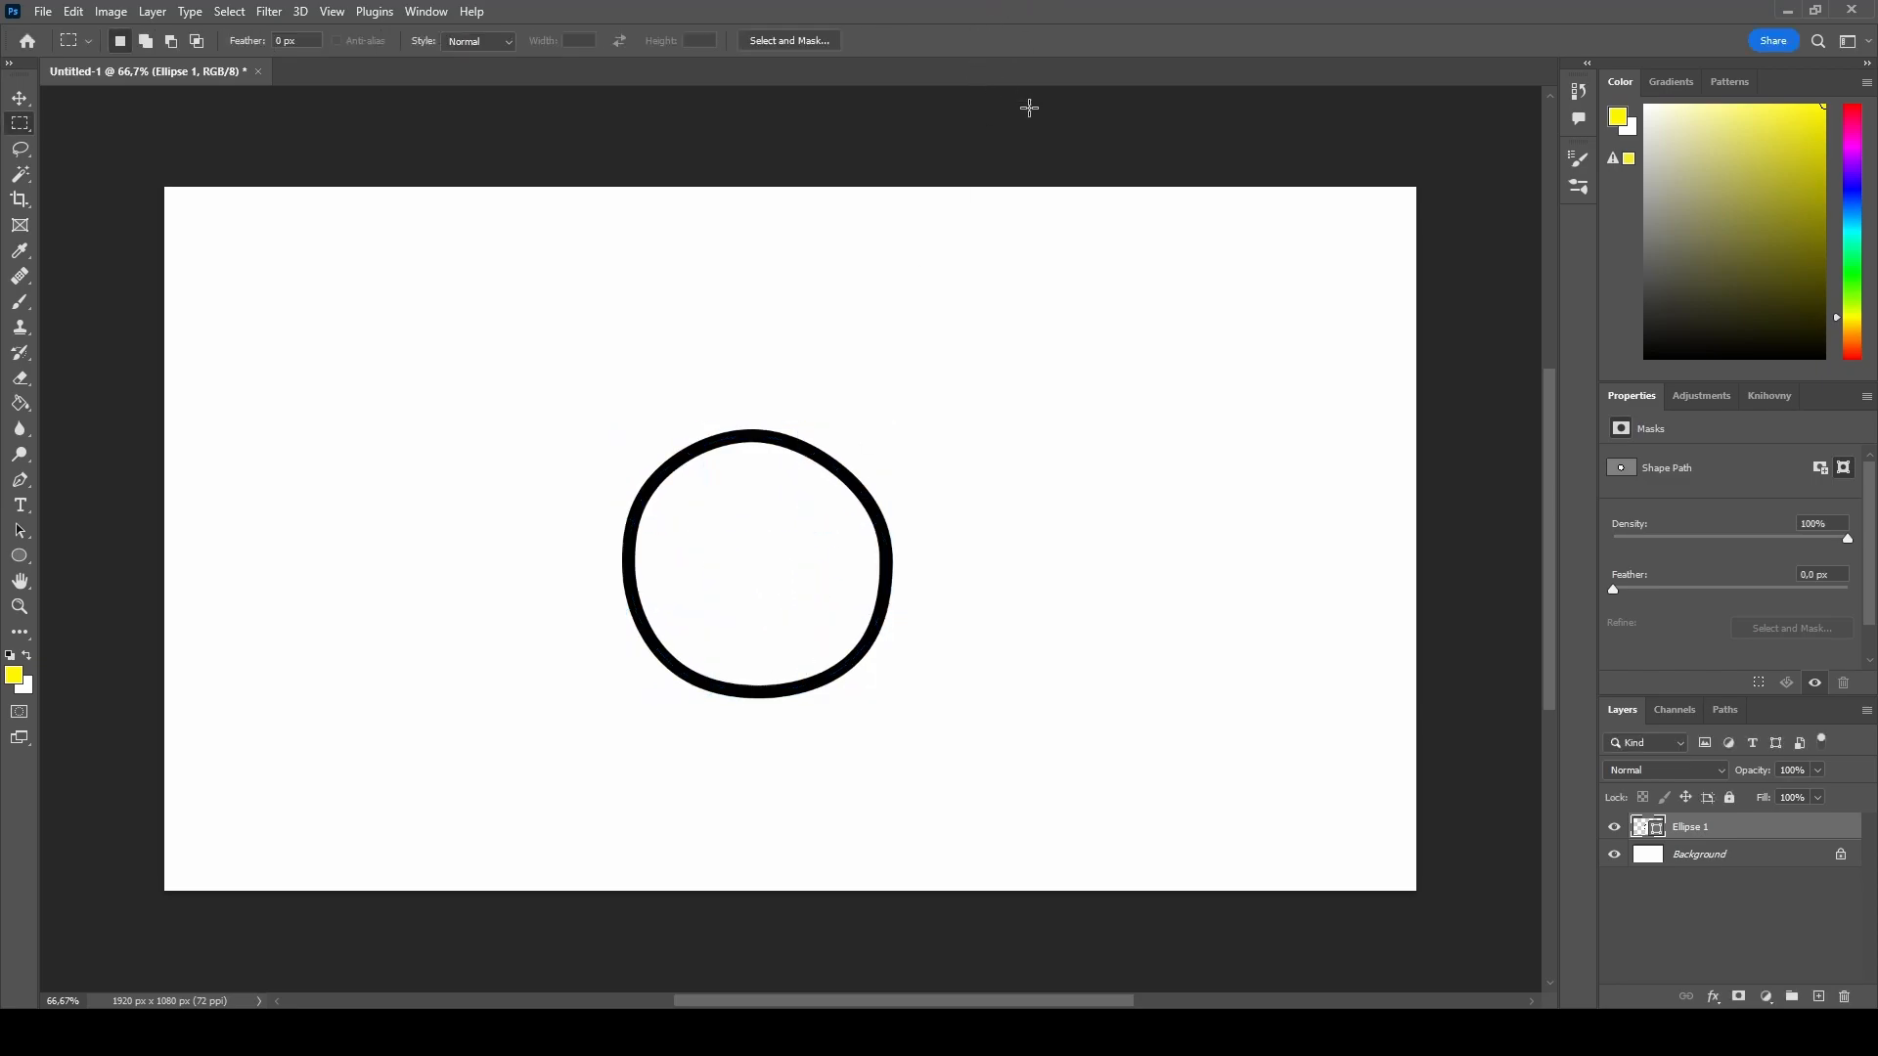
Place the Czechia flag image in the document as a linked file.
left_click(39, 11)
left_click(98, 435)
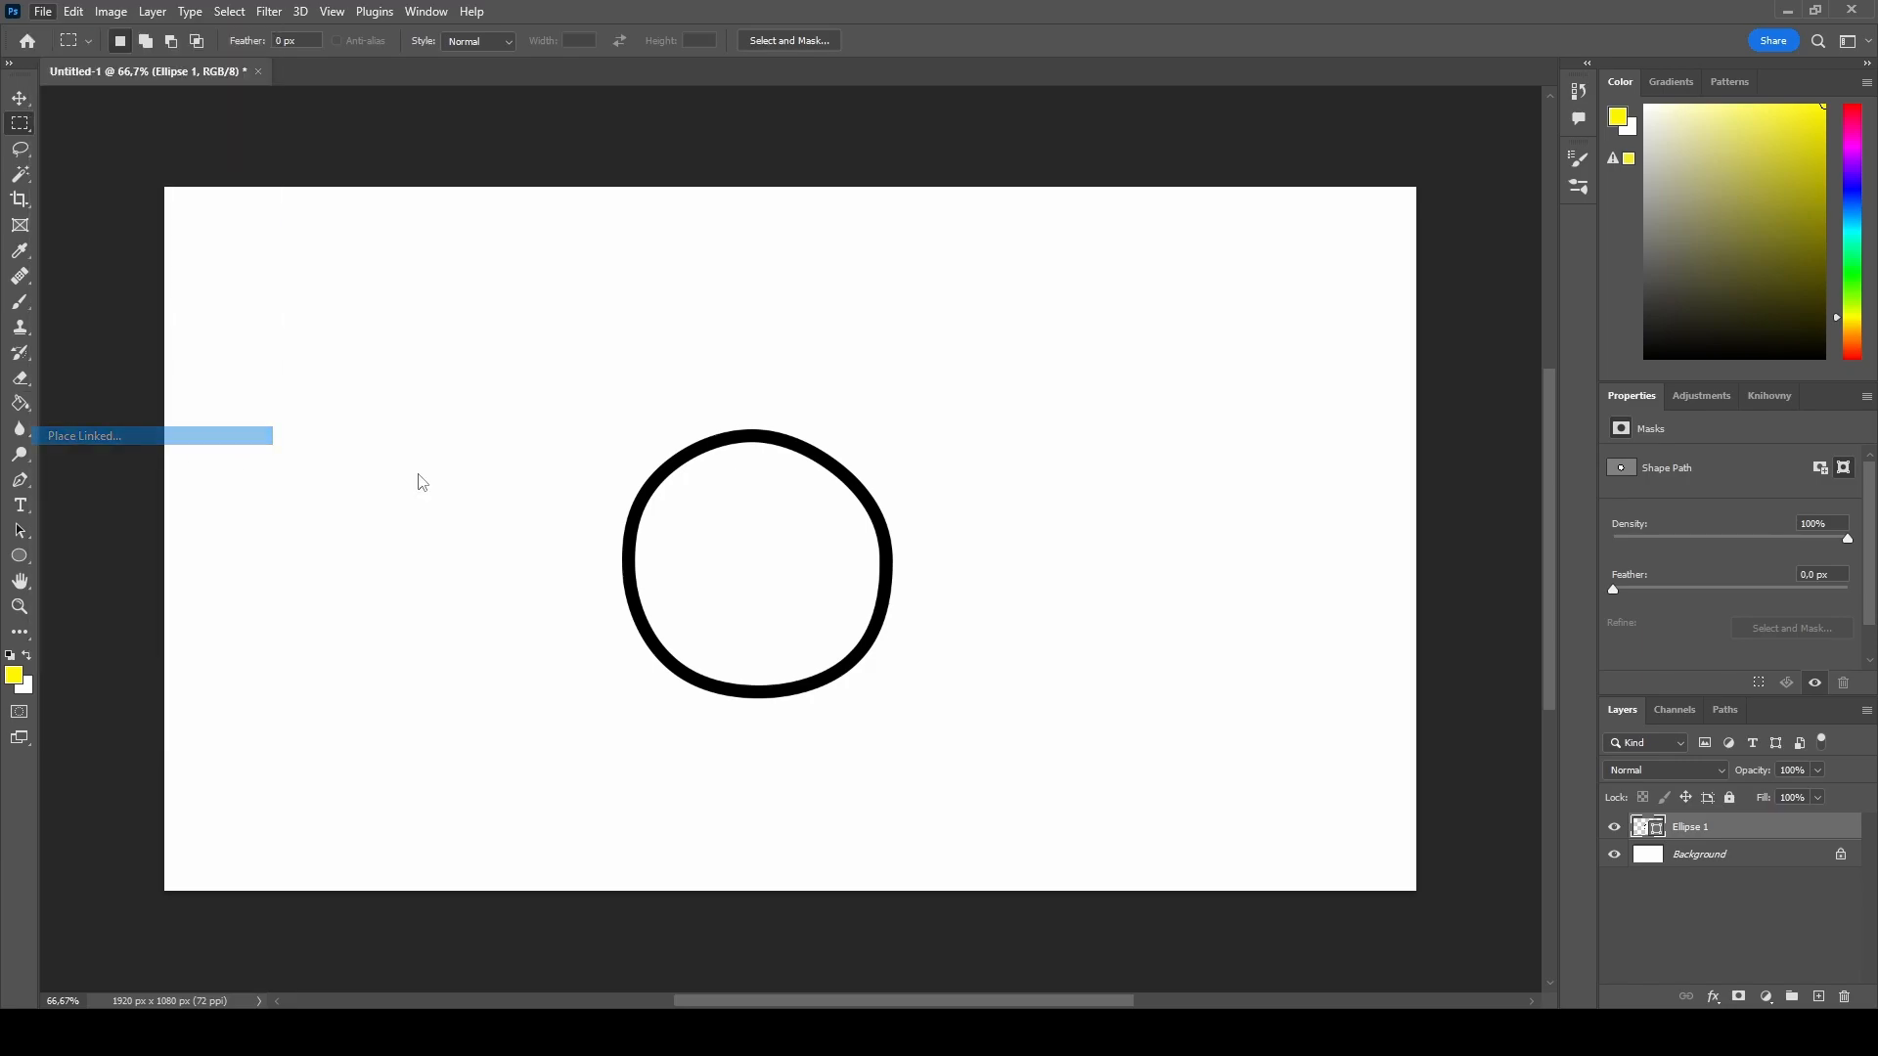
scroll(626, 303, "down", 5)
left_click(648, 370)
left_click(804, 496)
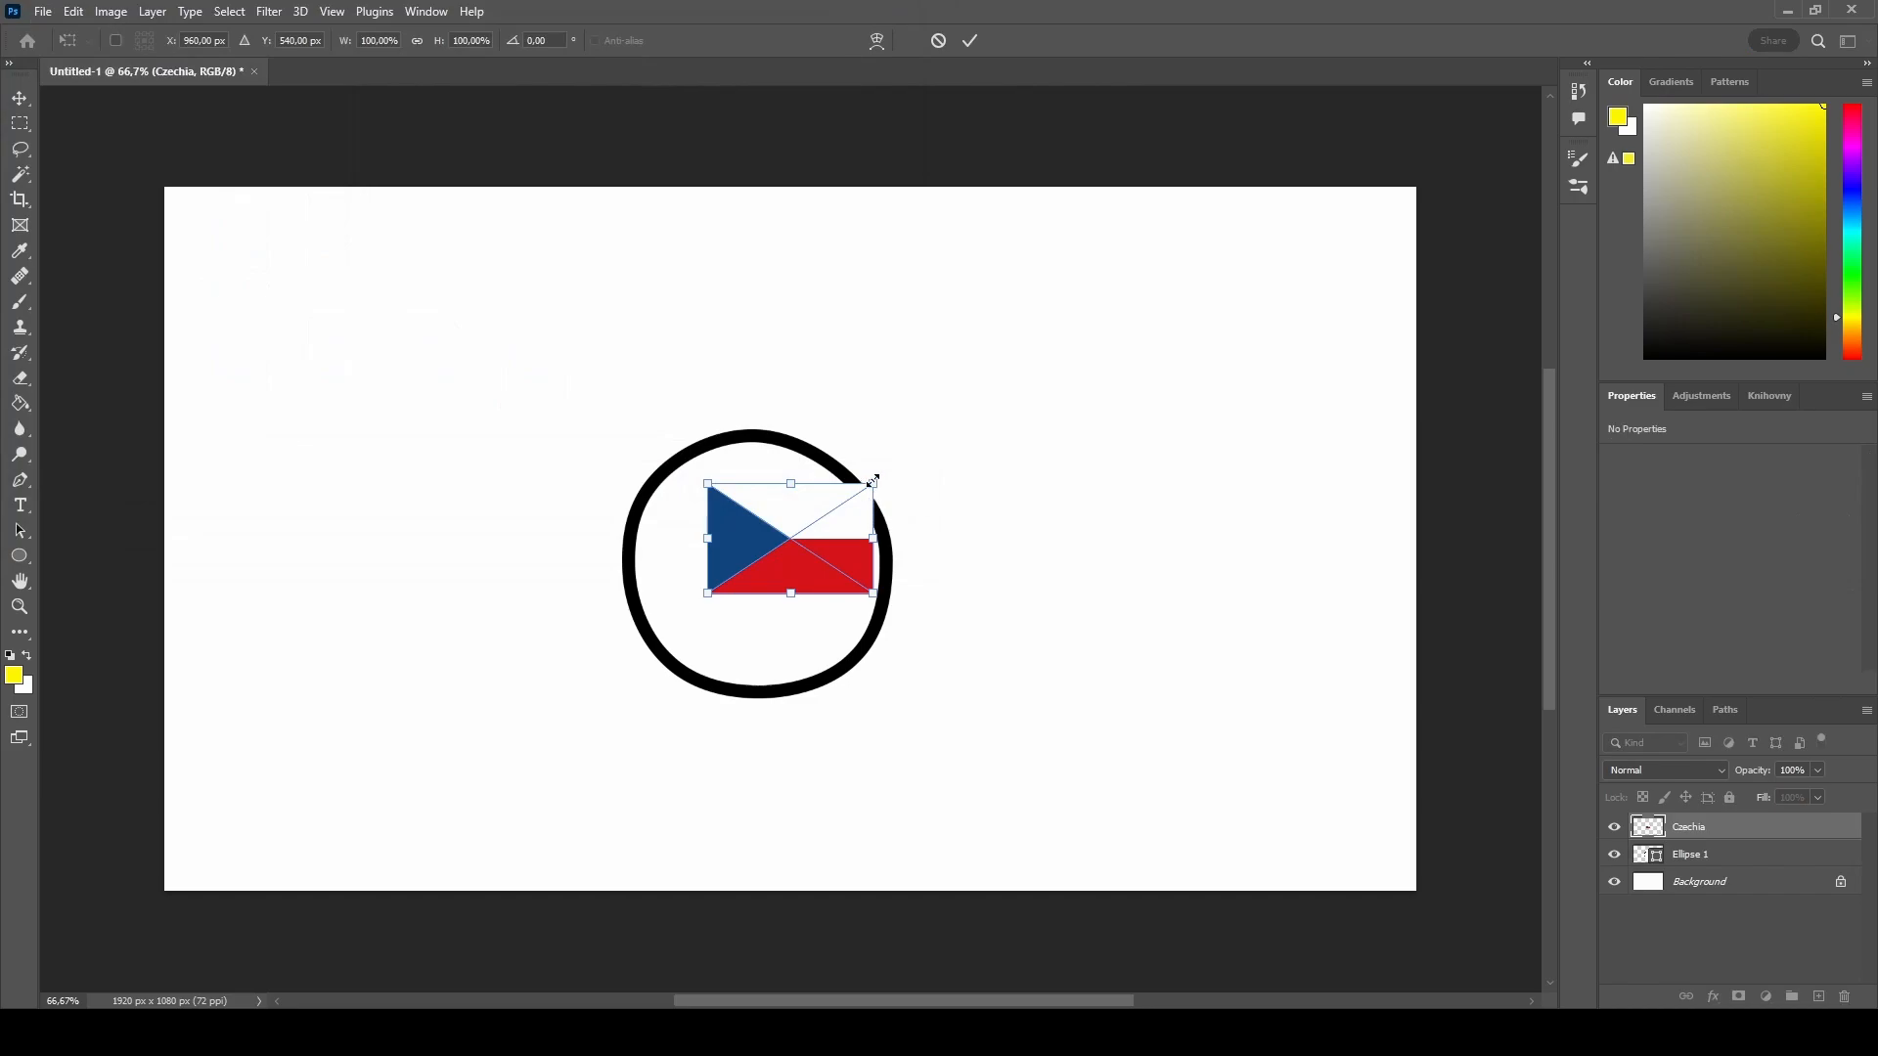
Scale the flag to about 587 × 391 px and position it over the ball with its left edge at the ball's left side.
left_click_drag(874, 483, 1178, 415)
left_click_drag(939, 474, 783, 582)
left_click_drag(961, 429, 908, 463)
left_click_drag(842, 520, 869, 494)
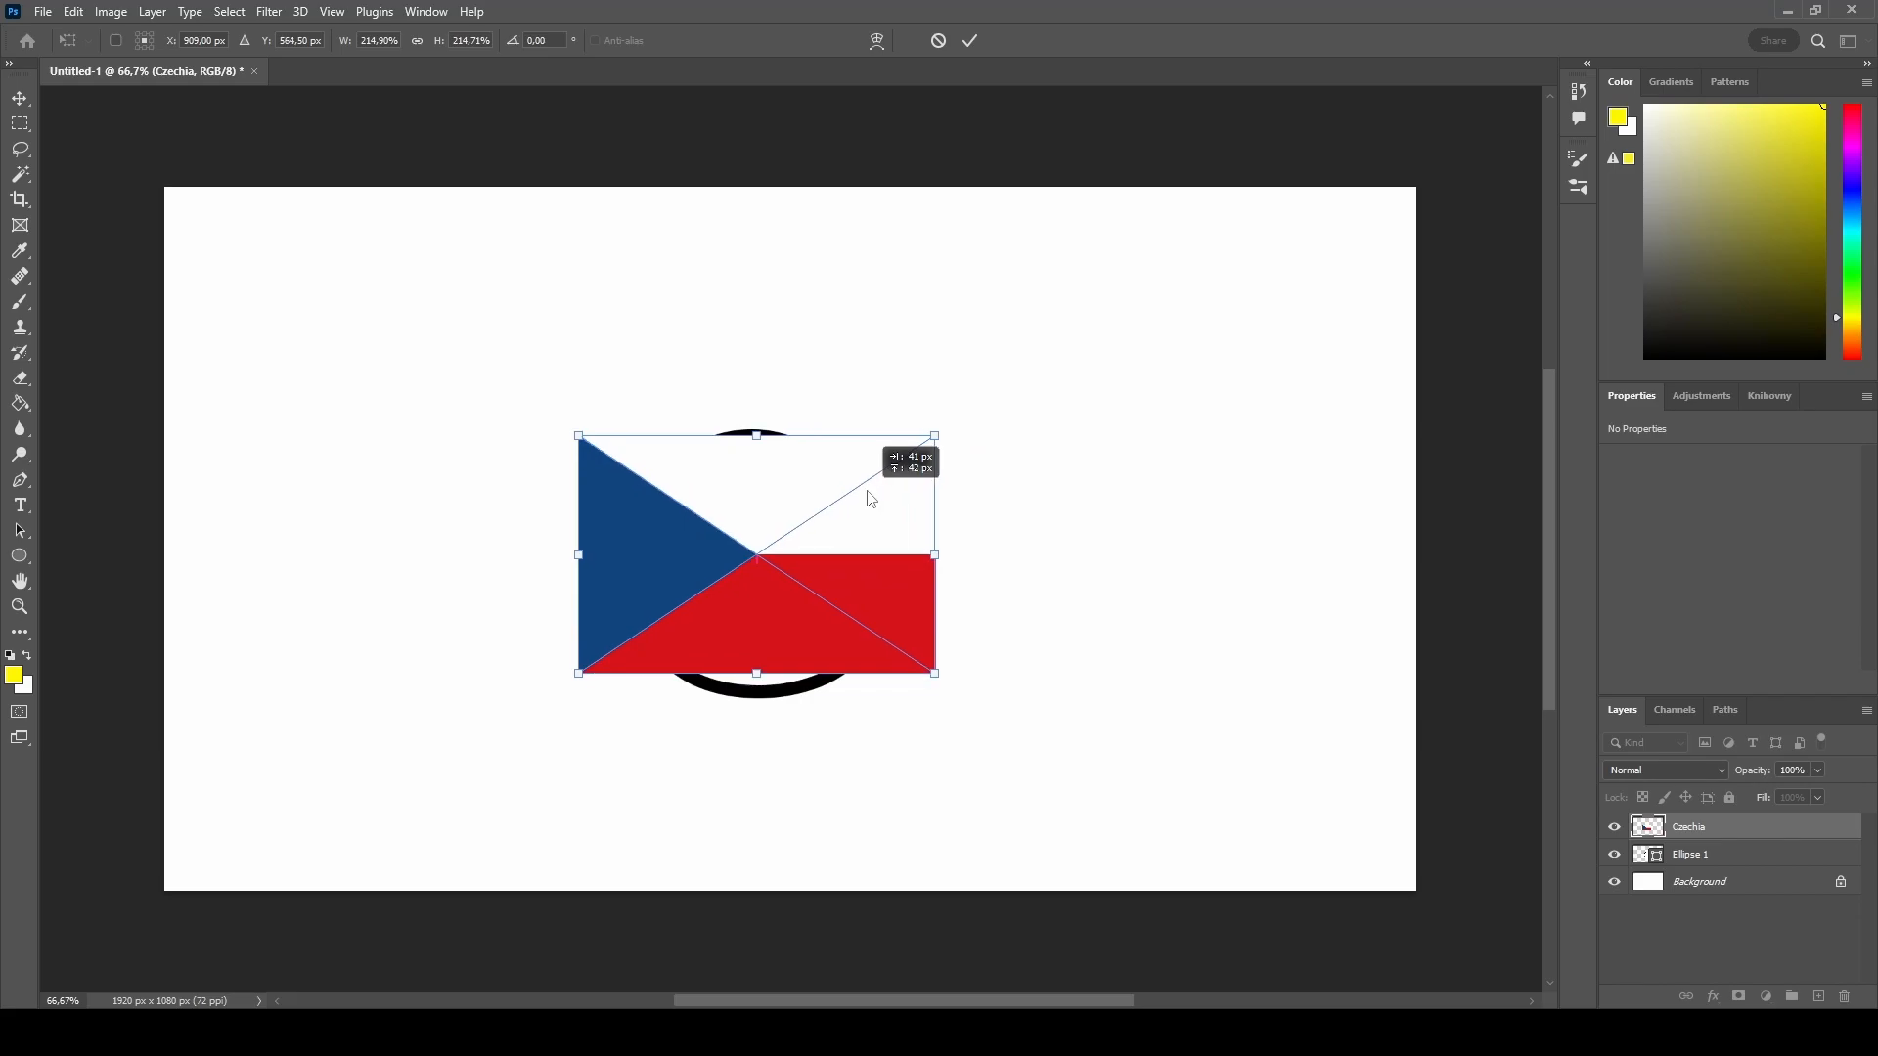
left_click_drag(934, 675, 963, 696)
left_click_drag(801, 511, 854, 507)
left_click(974, 43)
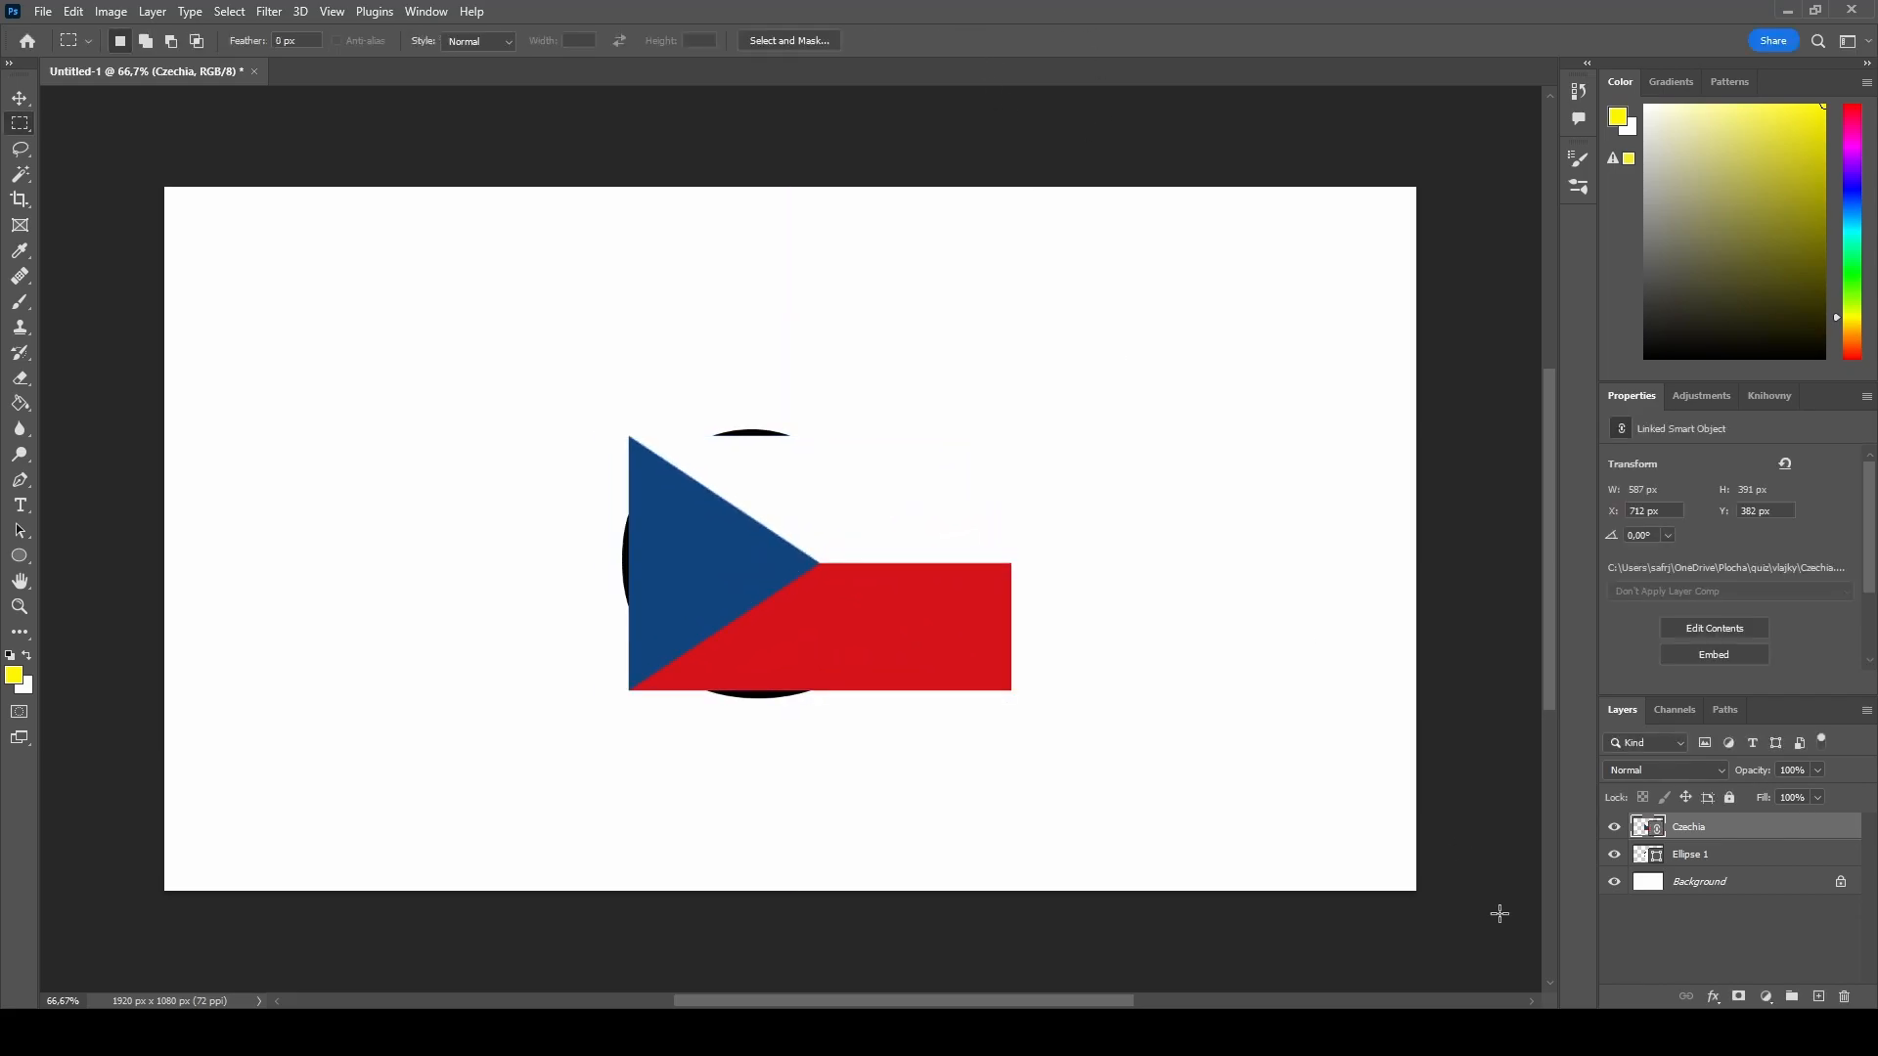
Load the Ellipse 1 layer's shape as a selection and invert it to select everything outside the ball.
left_click(1695, 857)
left_click(1647, 857, "ctrl")
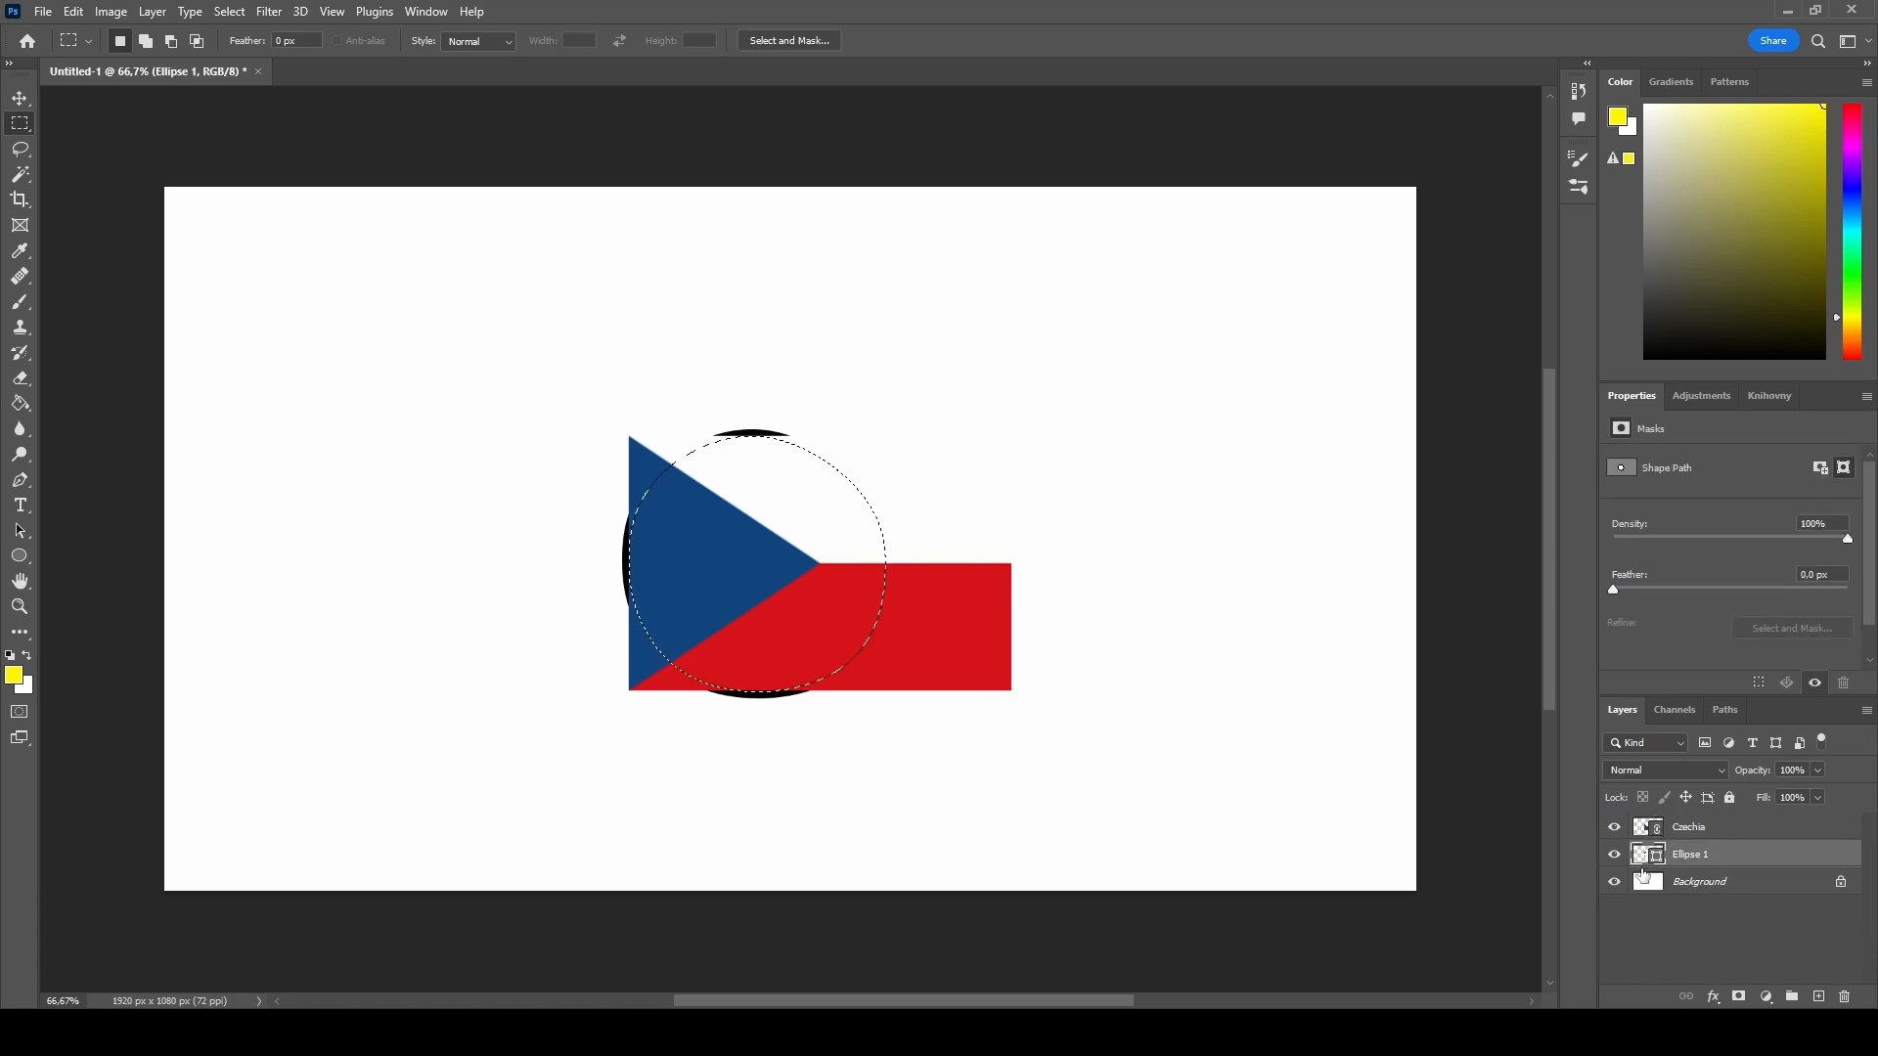
left_click(231, 11)
left_click(309, 94)
Rasterize the Czechia layer and delete the parts of the flag outside the ball, clearing the selection.
left_click(1702, 831)
right_click(1687, 830)
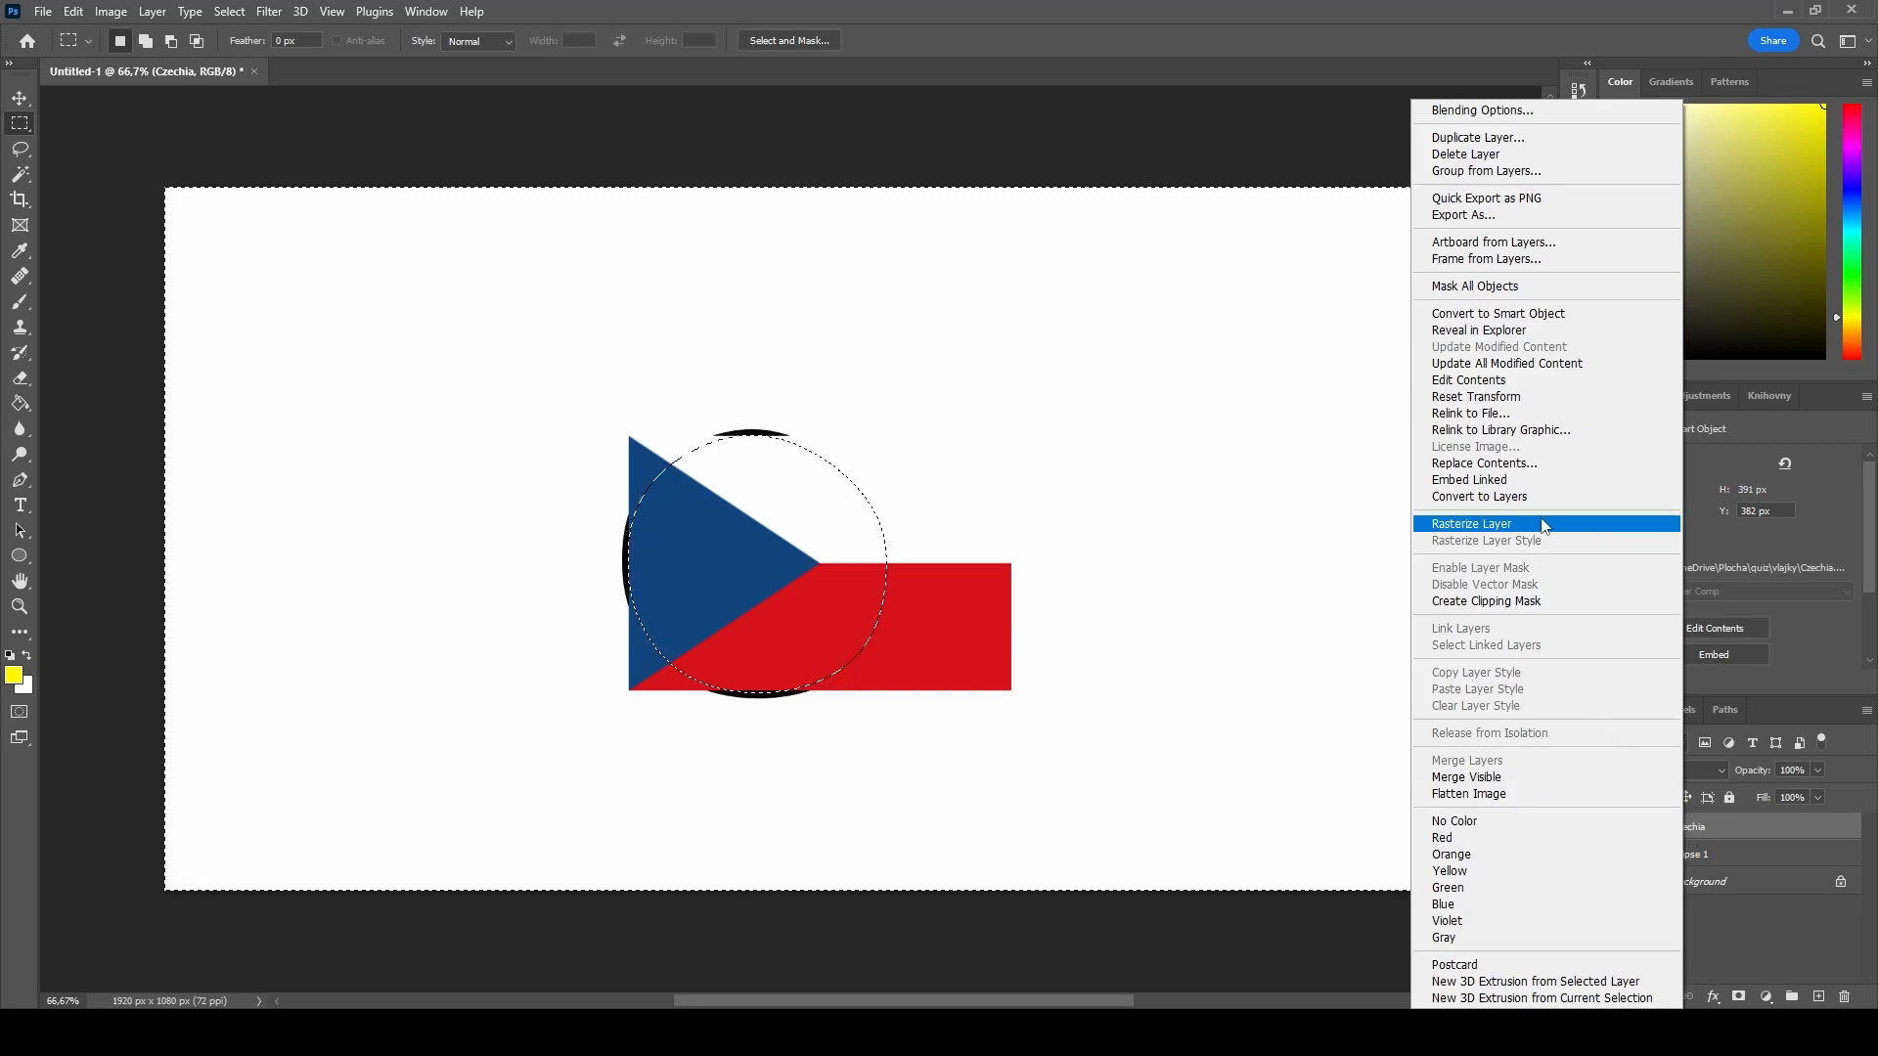
left_click(1477, 525)
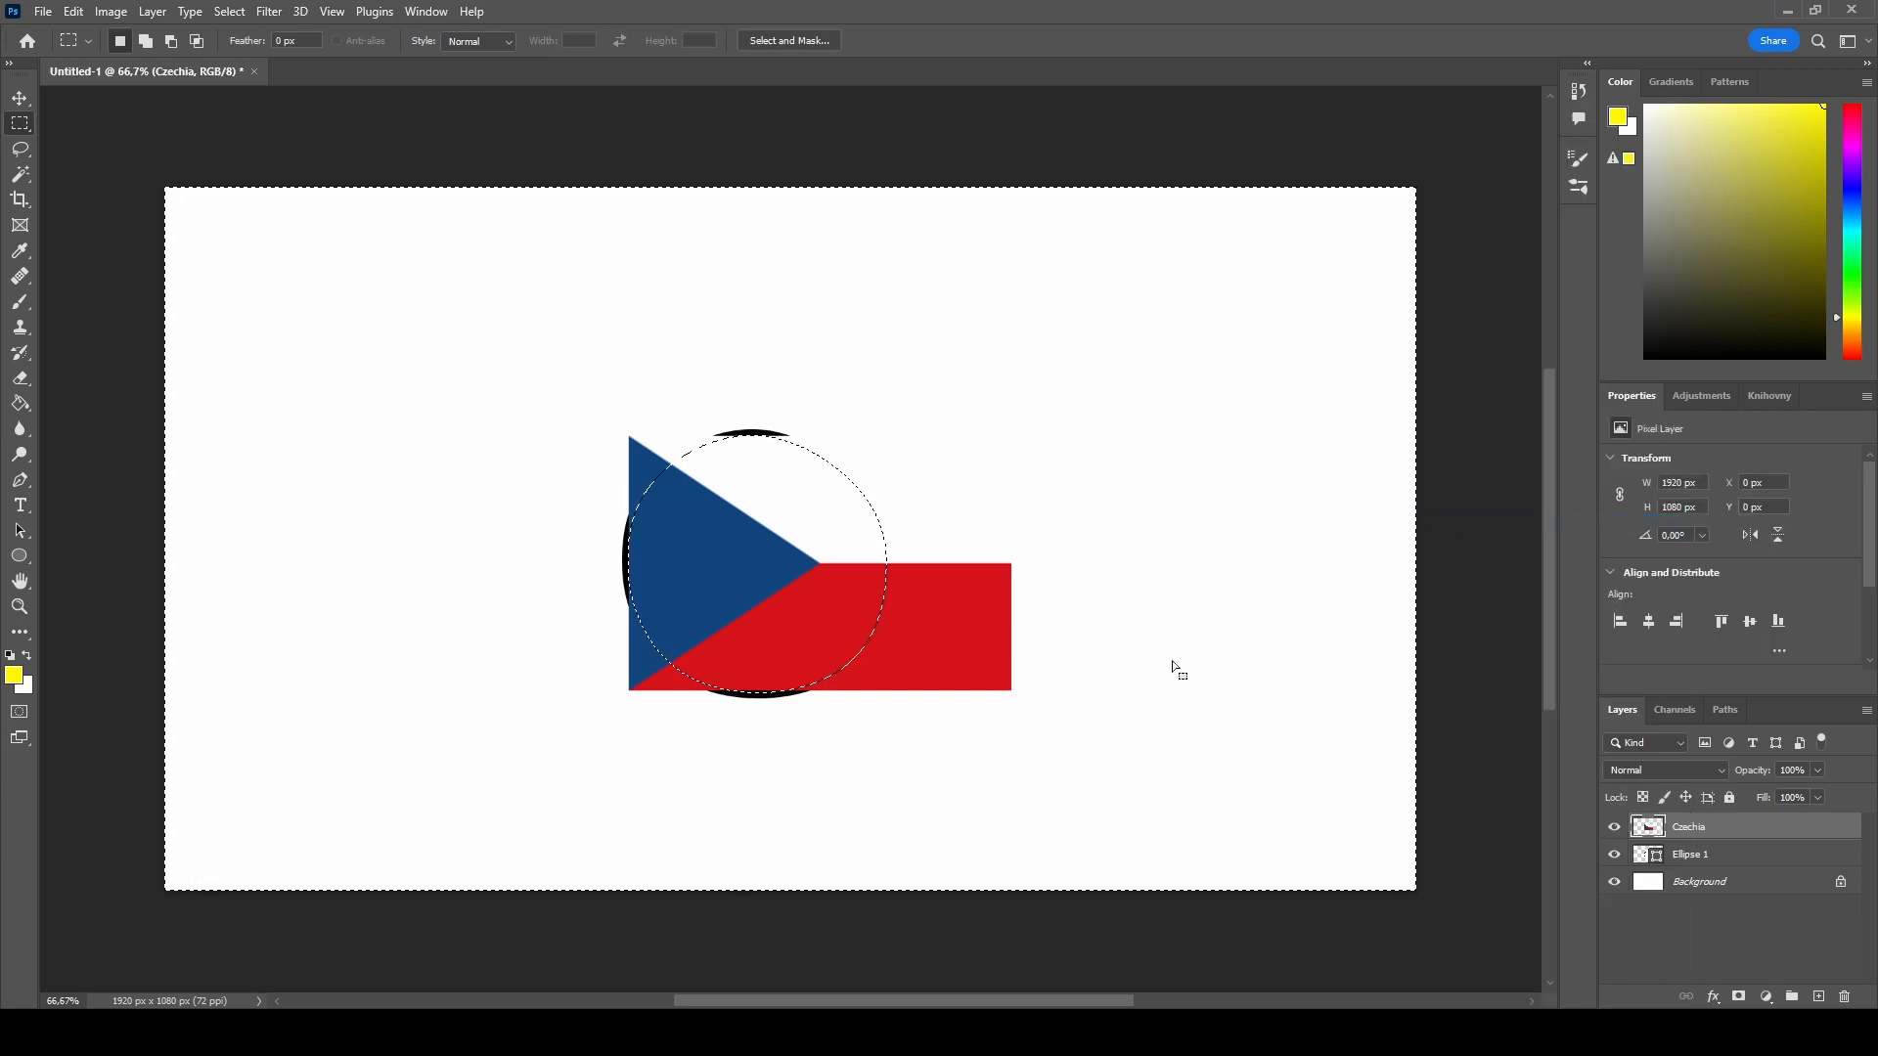
key("Delete")
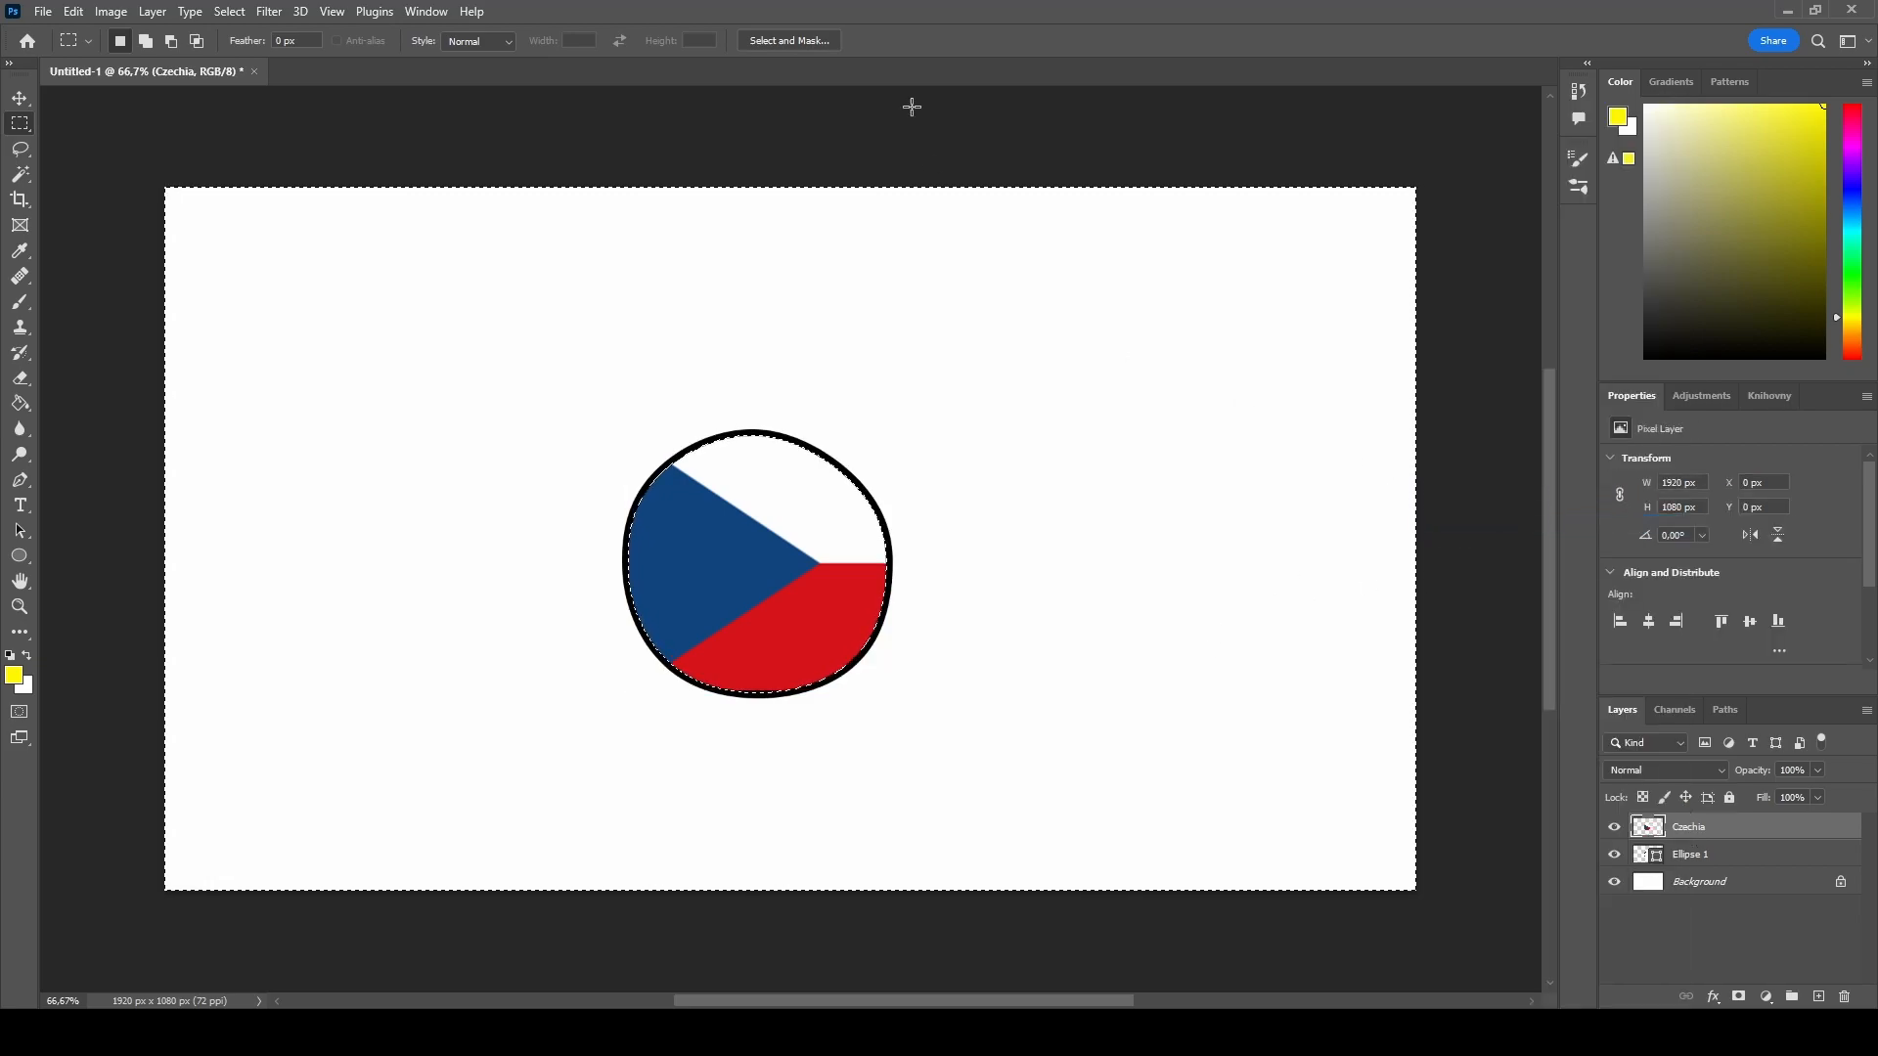
right_click(755, 568)
left_click(891, 583)
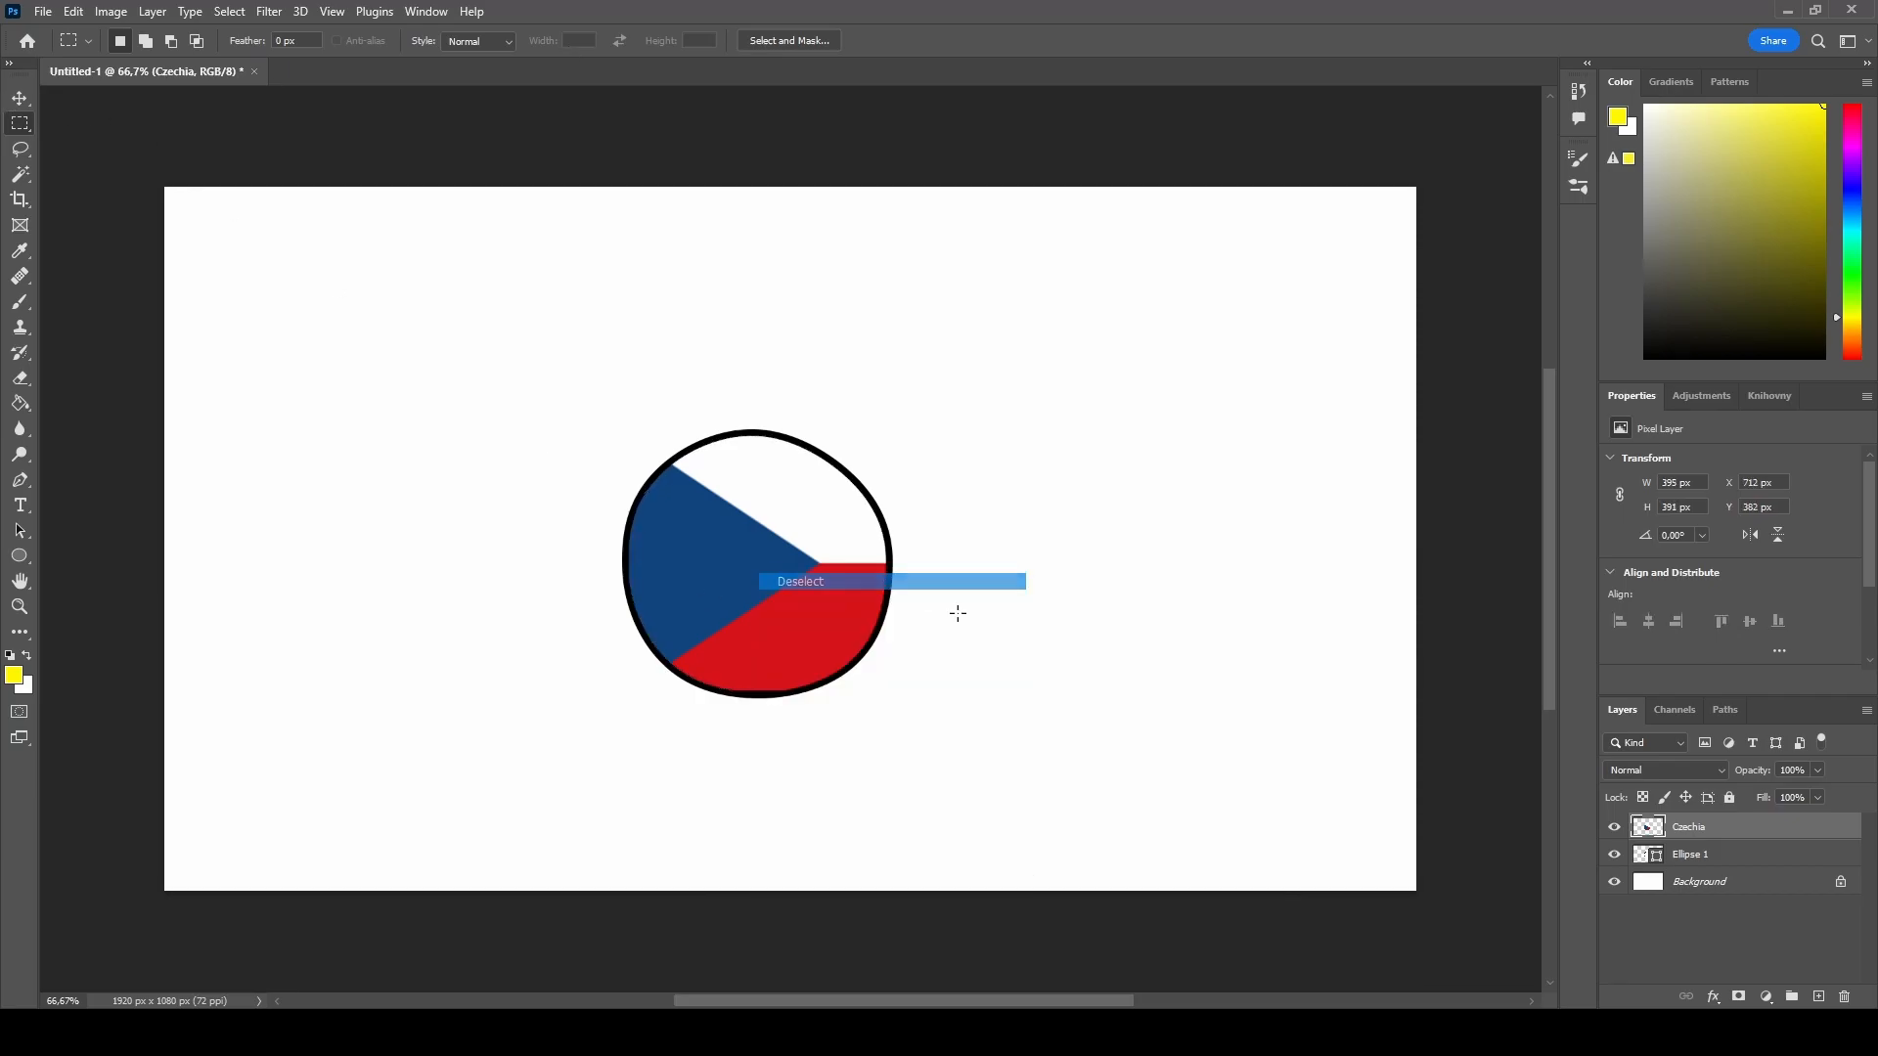
Delete the Ellipse 1 layer so only the round flag and the background remain.
right_click(1717, 859)
left_click(1721, 120)
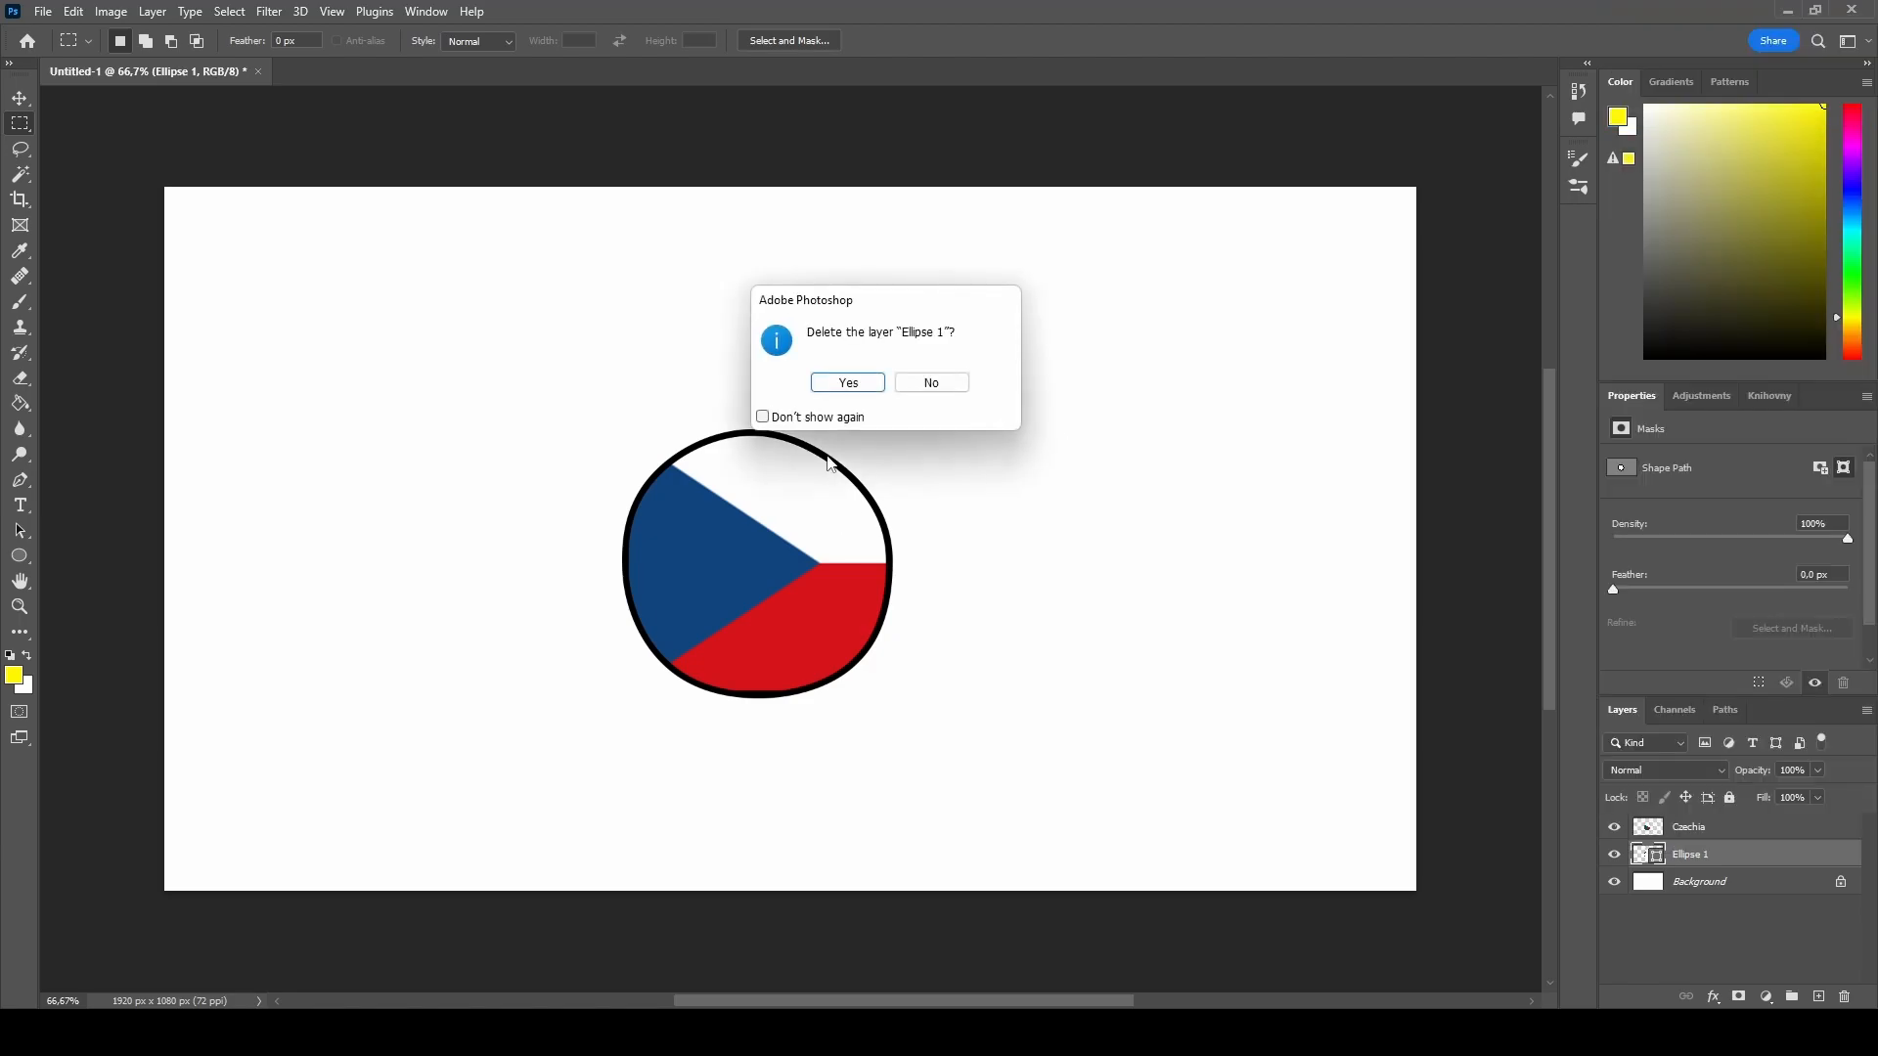
left_click(866, 384)
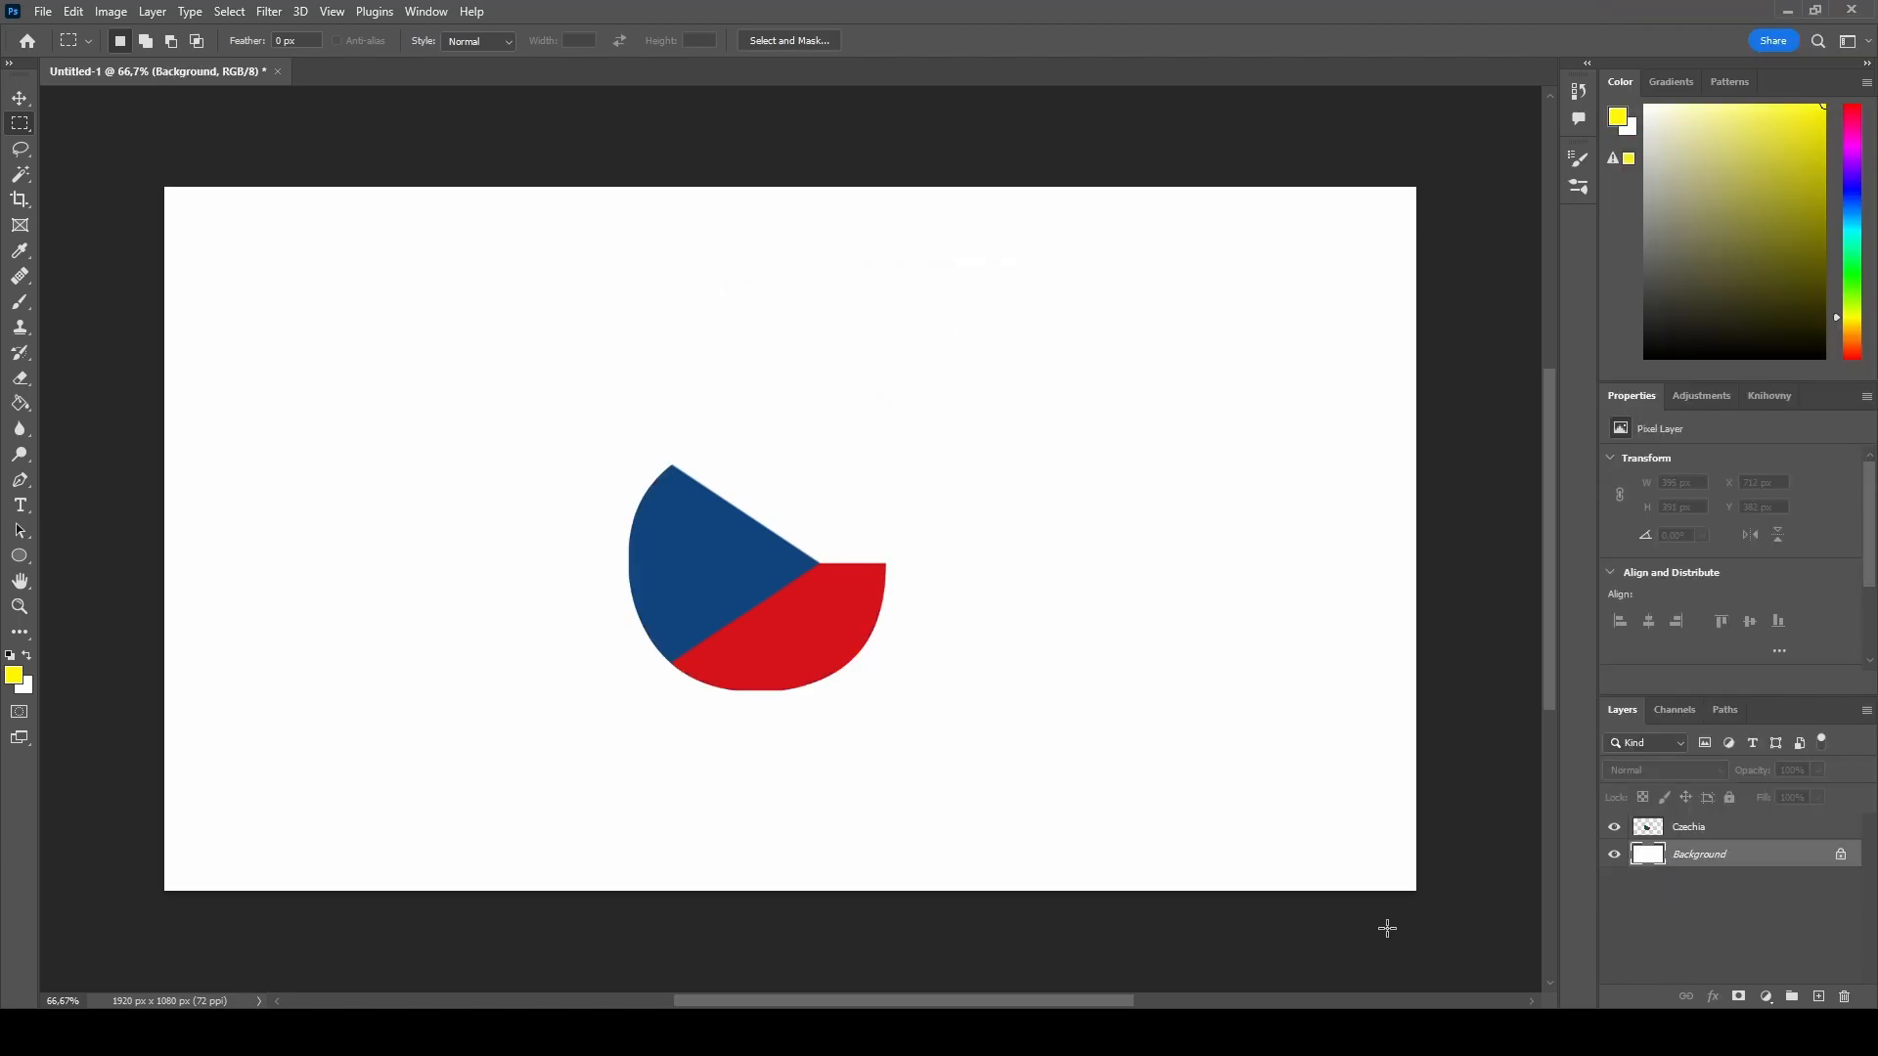
Add a black 18 px outside Stroke layer style to the Czechia layer.
right_click(1723, 831)
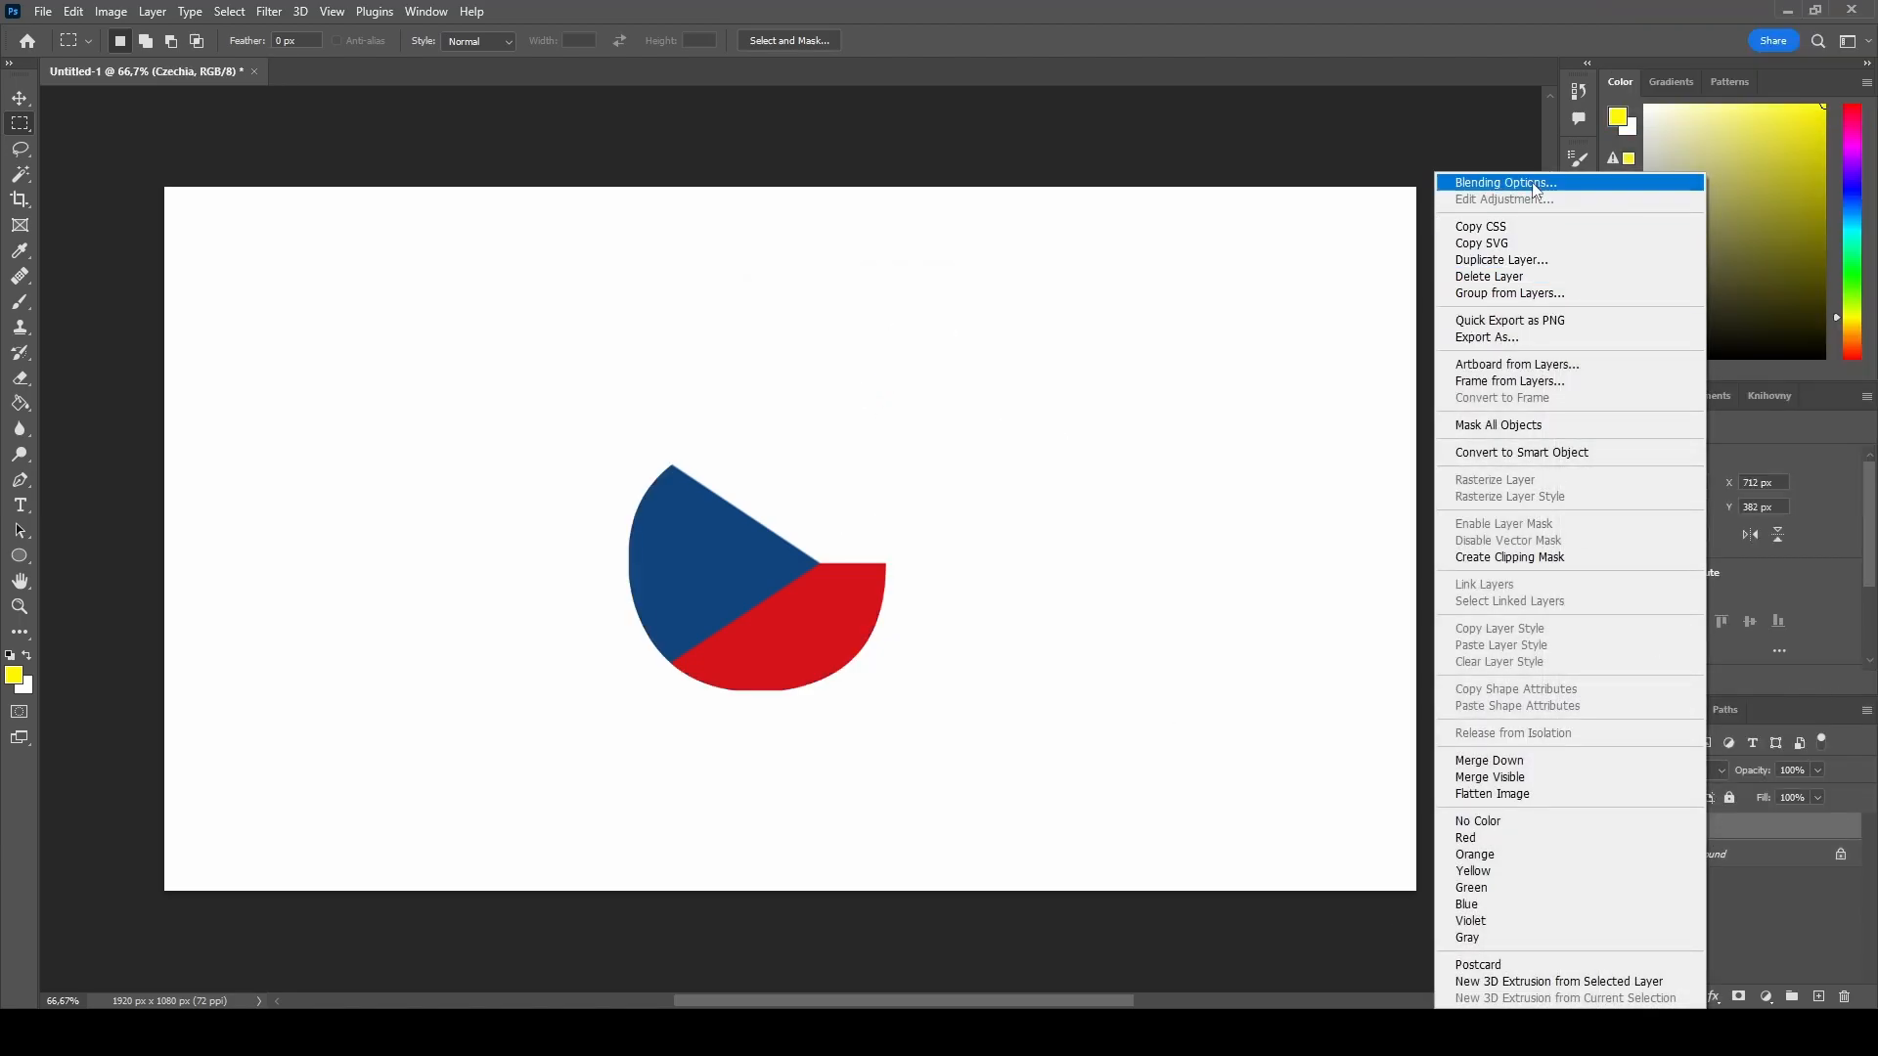
left_click(1534, 187)
left_click(1089, 619)
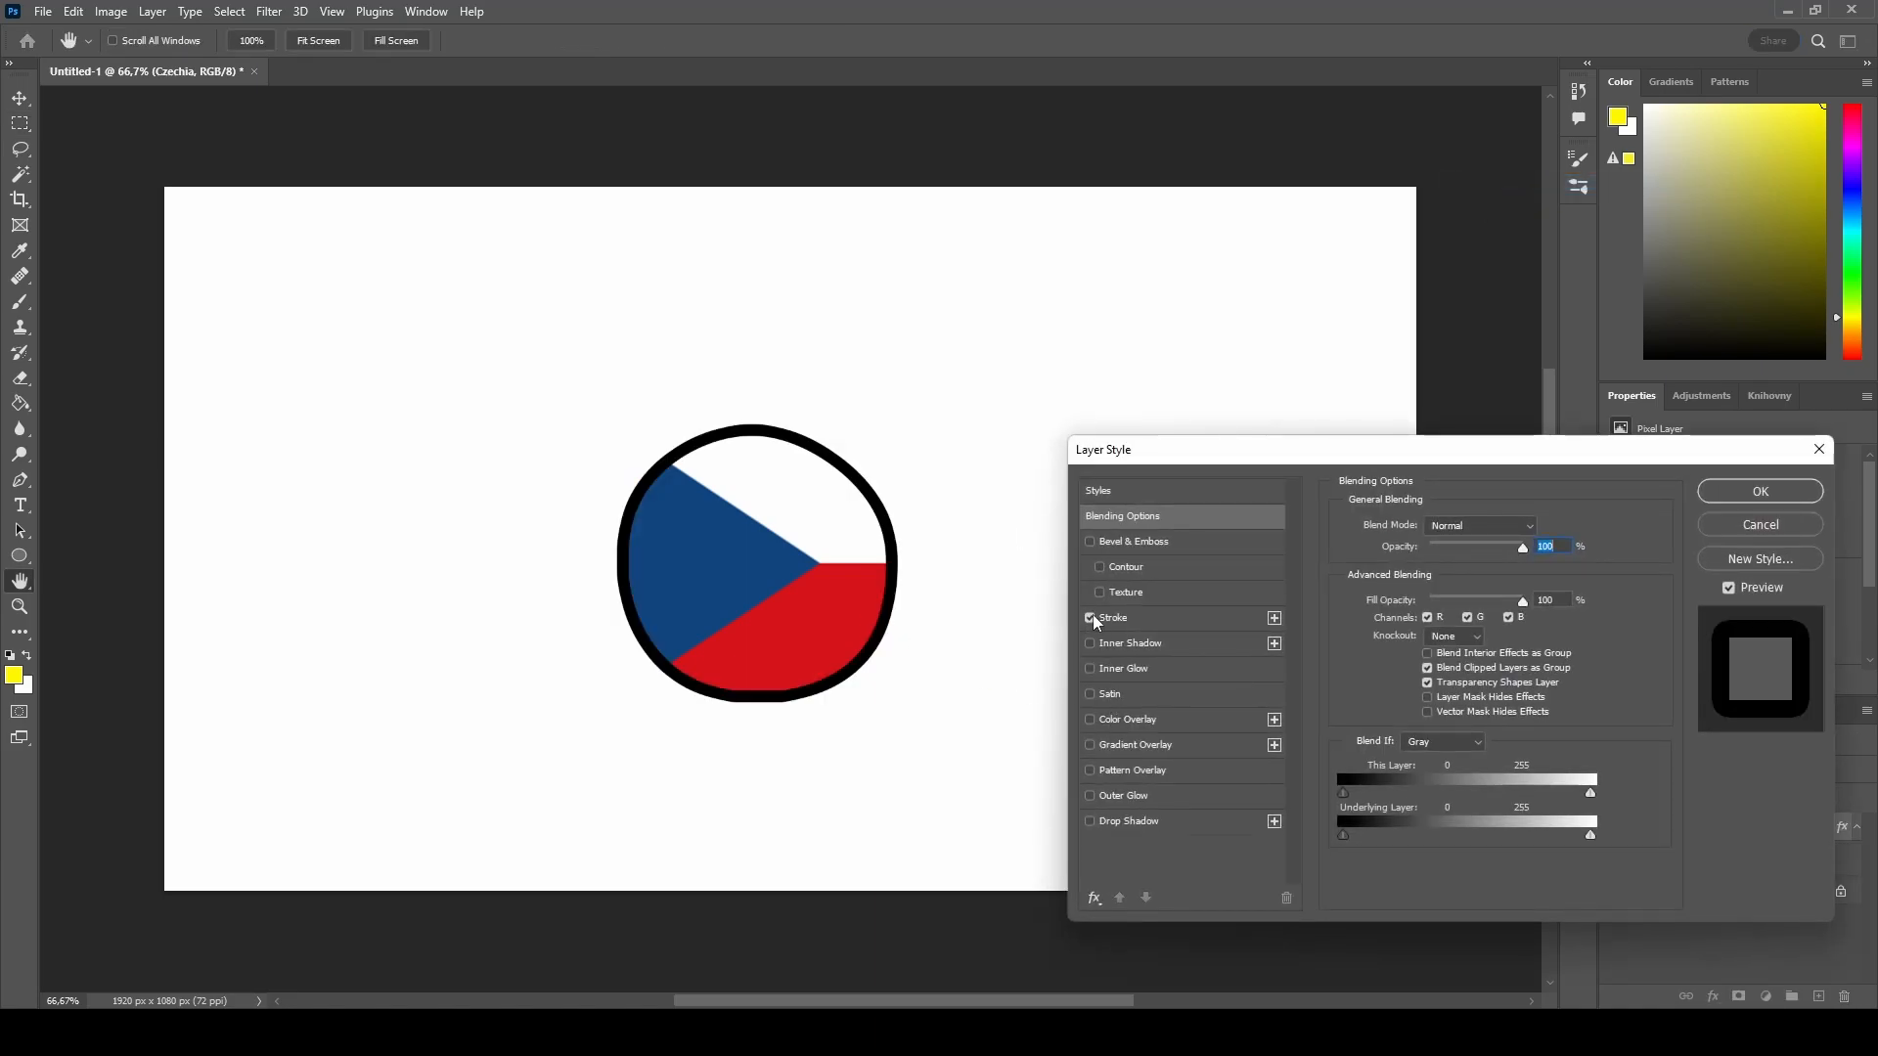
left_click(1136, 618)
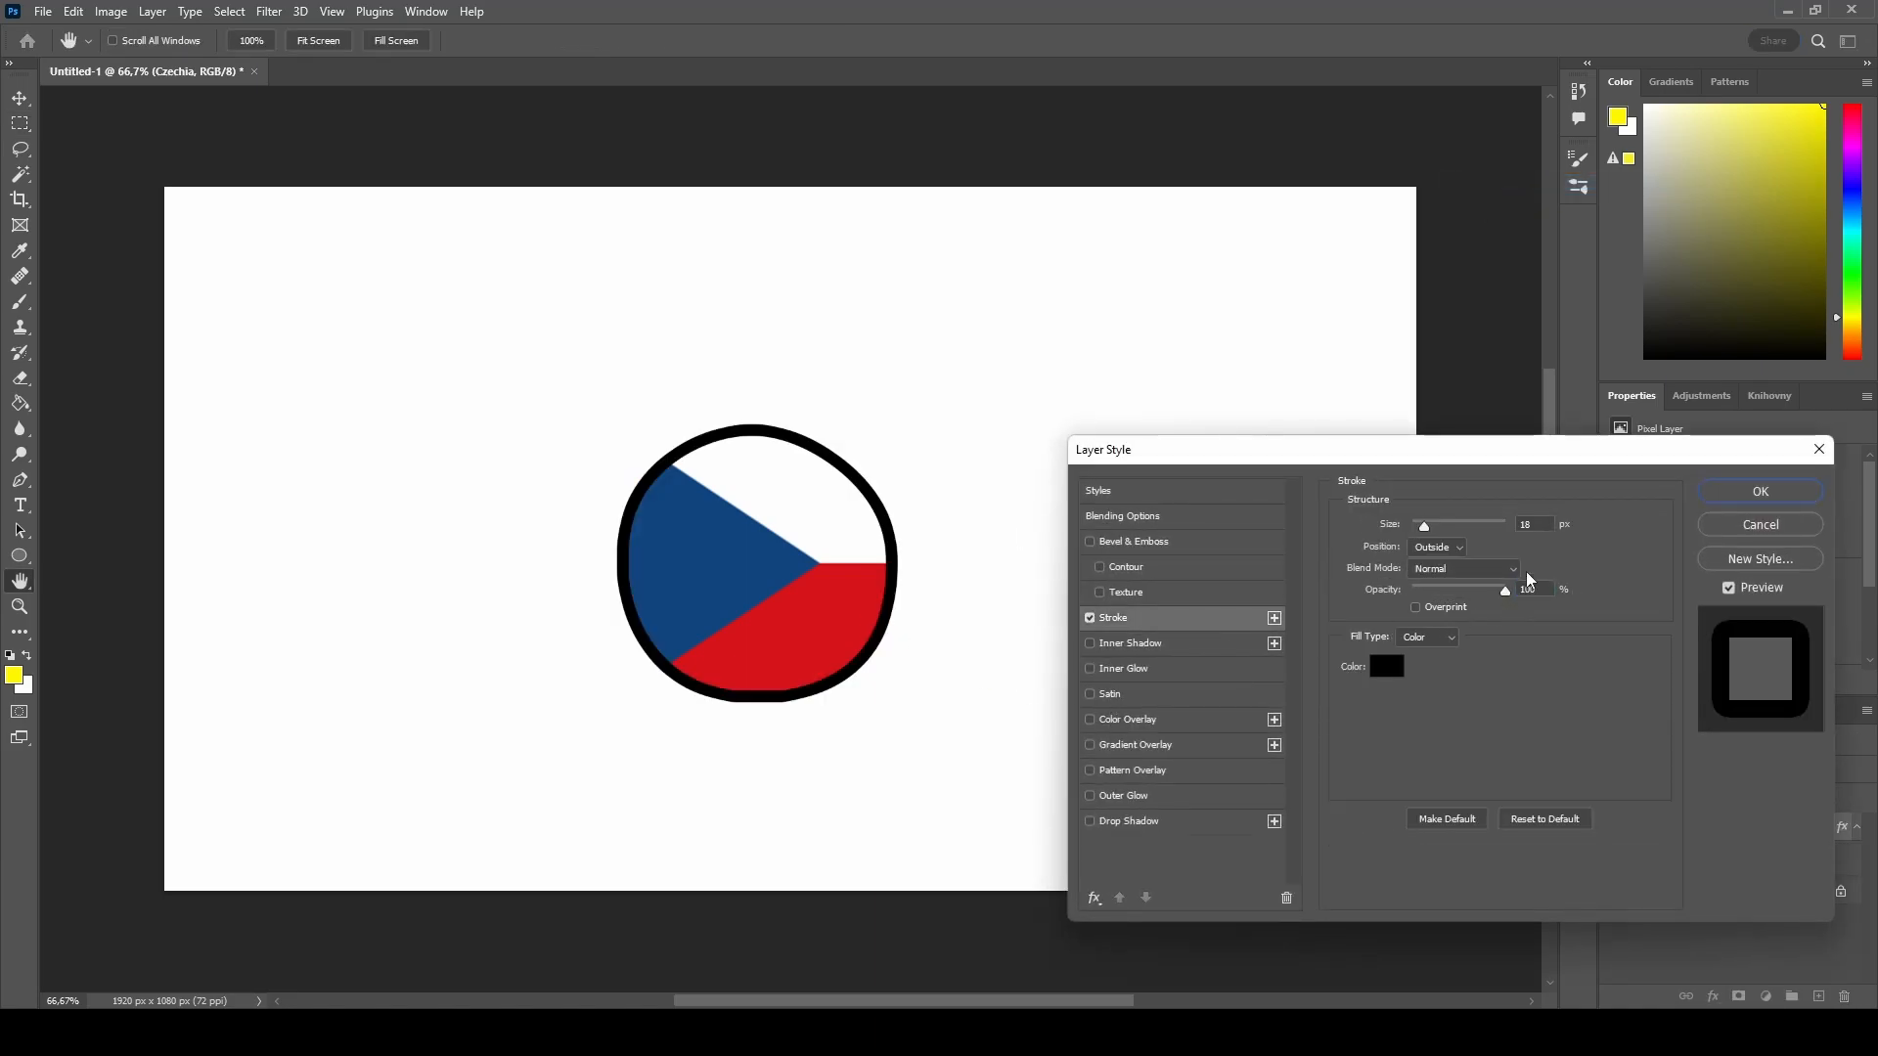
left_click(1434, 547)
left_click(1502, 680)
left_click(1761, 491)
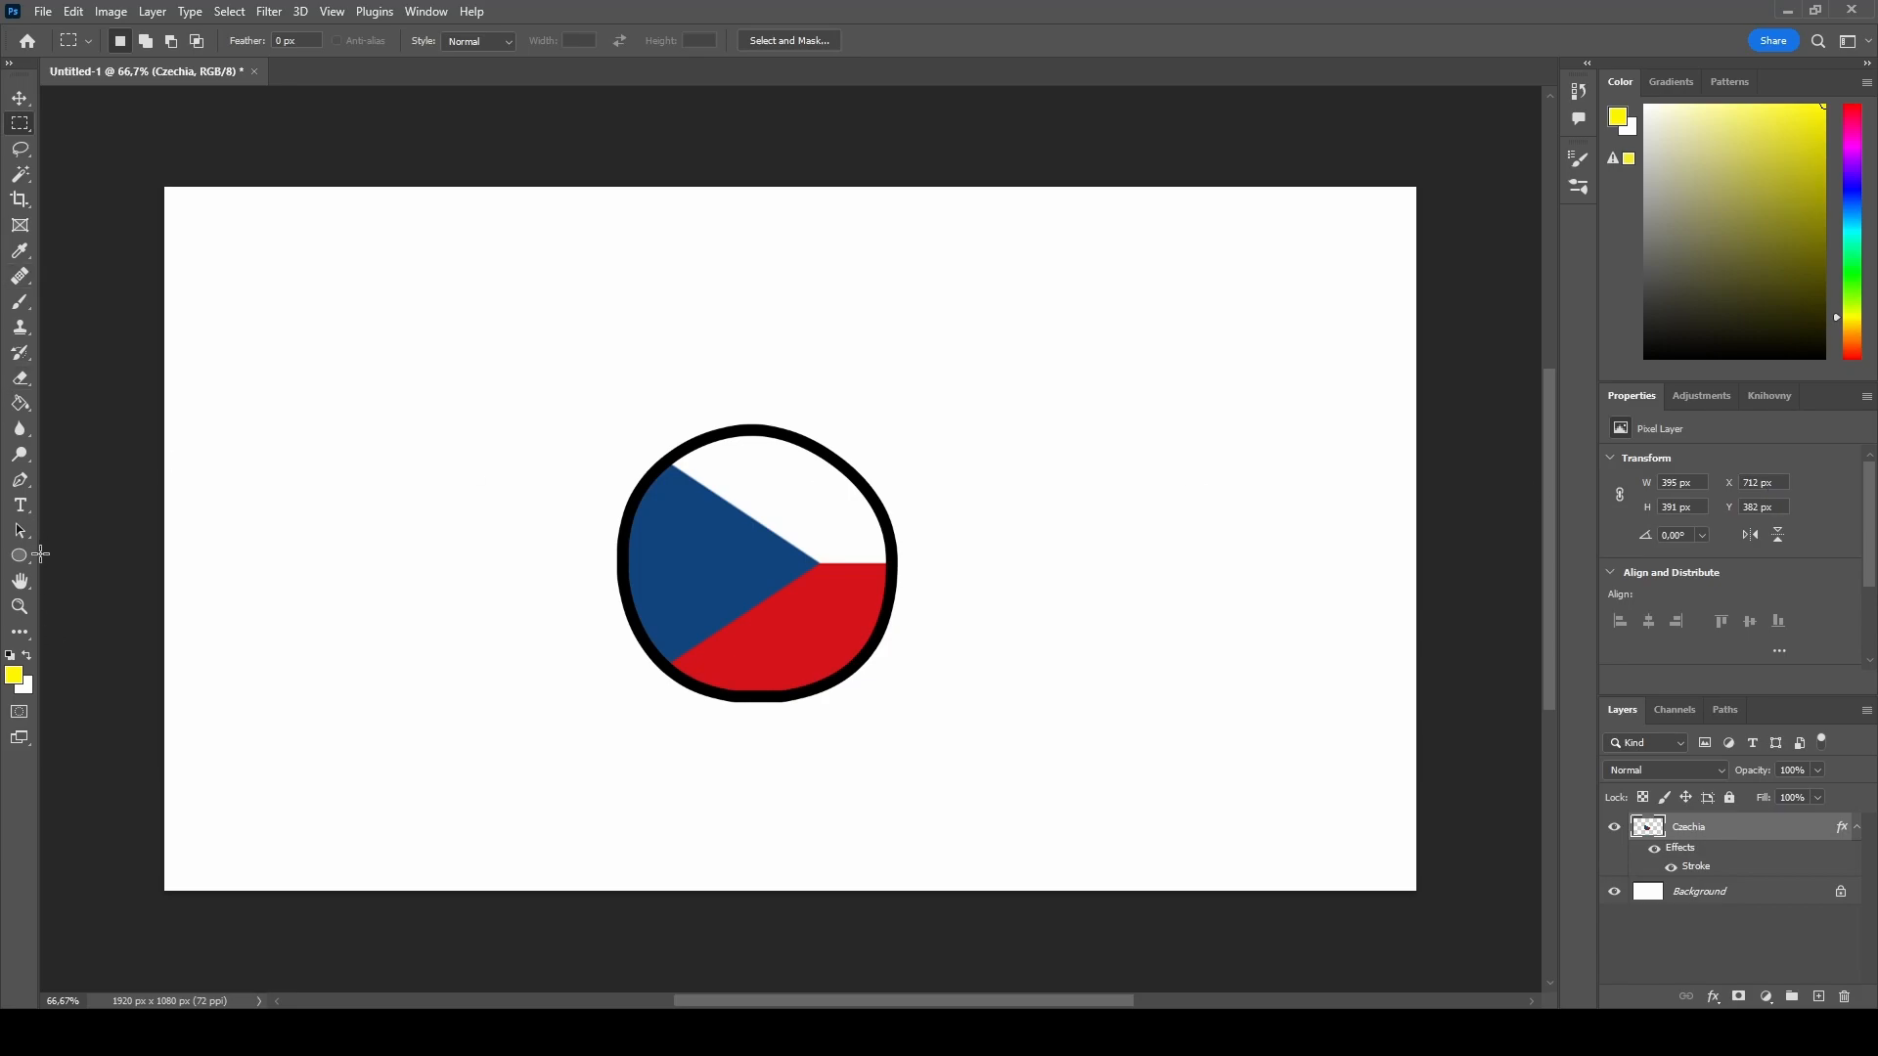
Draw a white circle about 105 px wide with a 10 pt black stroke on the ball, and warp its lower edge upward into an eye.
left_click(25, 559)
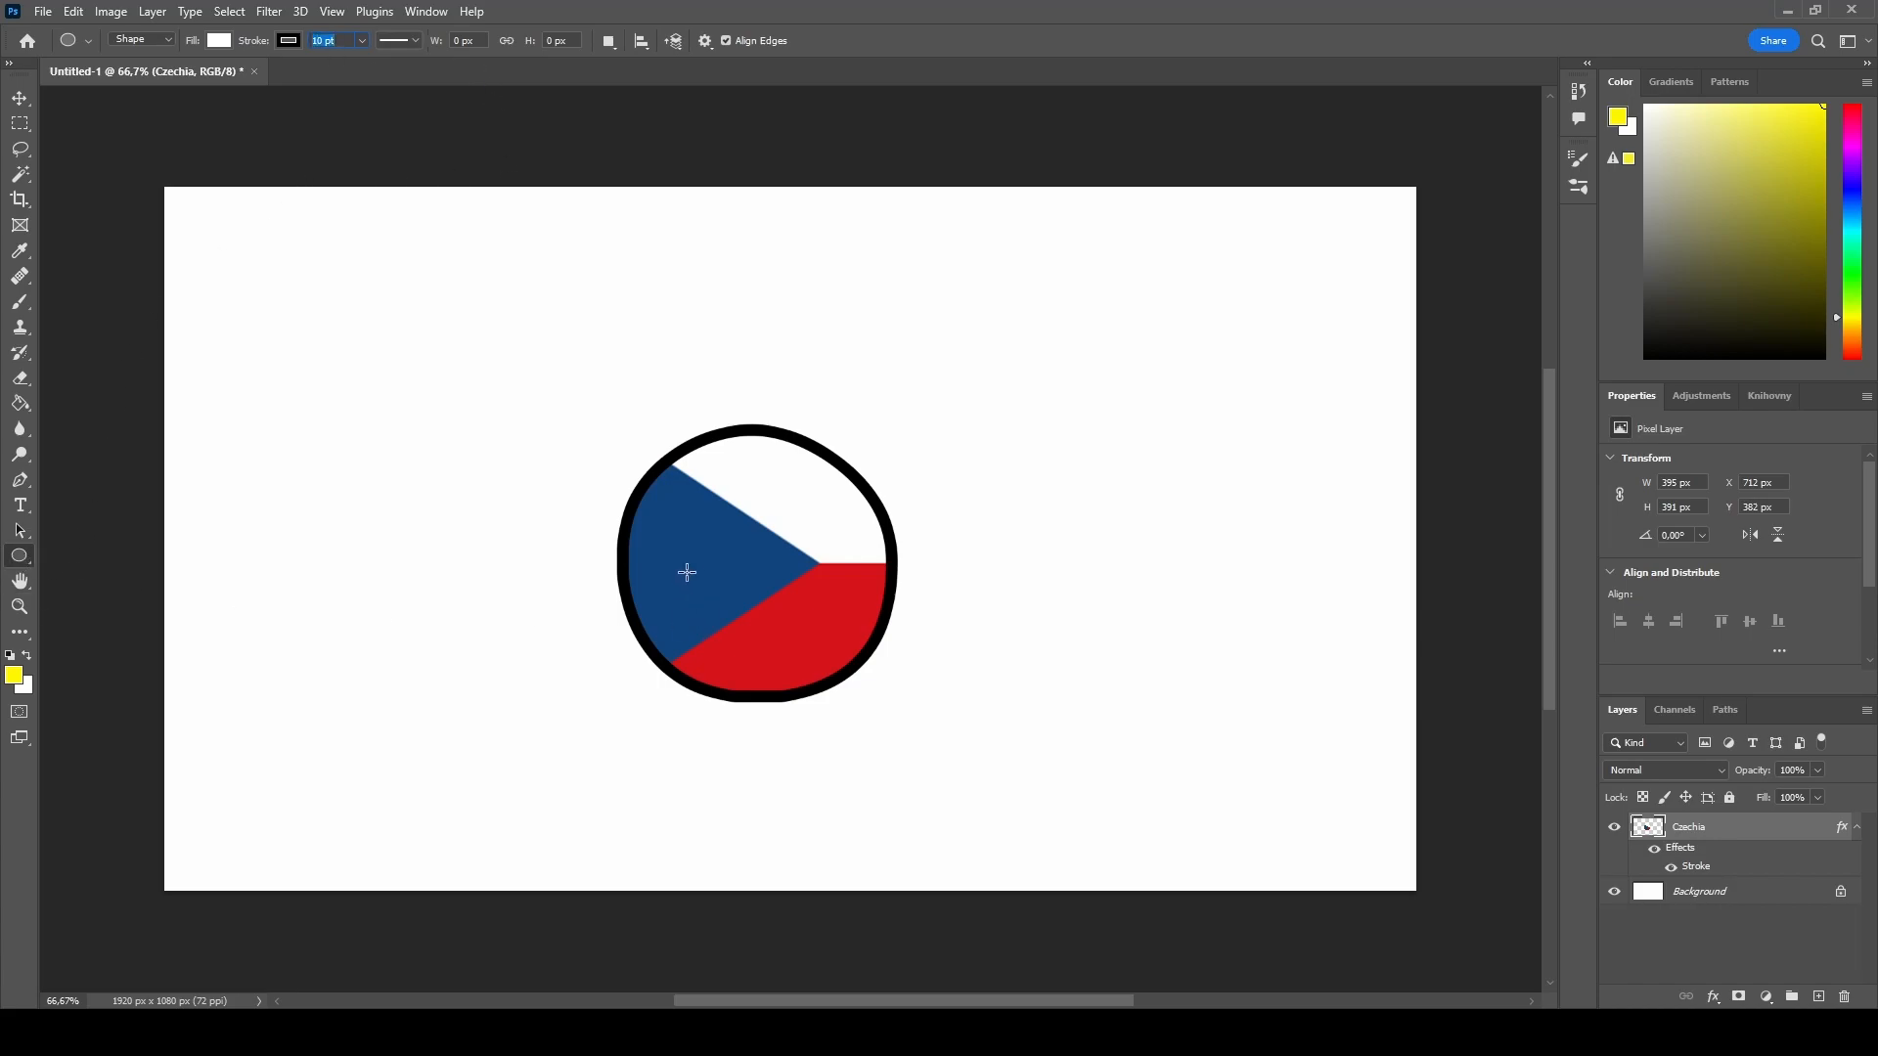
left_click_drag(711, 524, 779, 593)
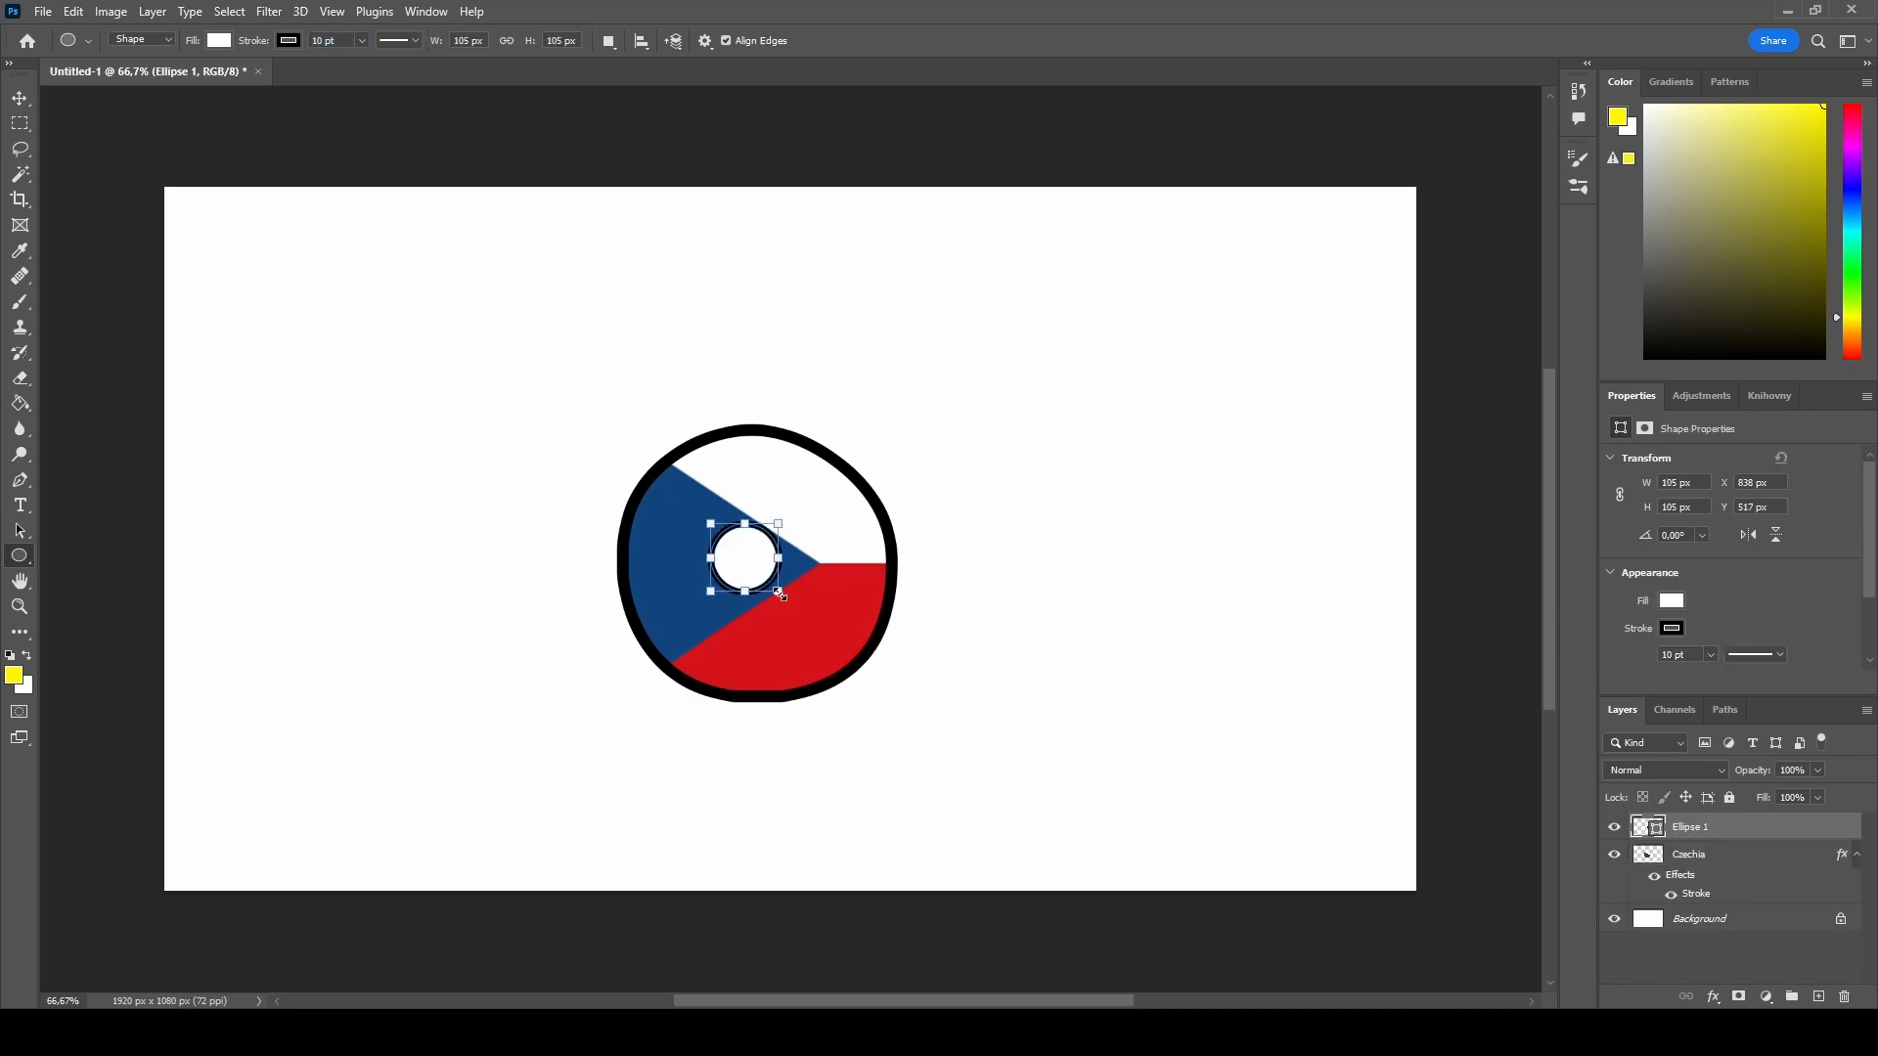
right_click(745, 538)
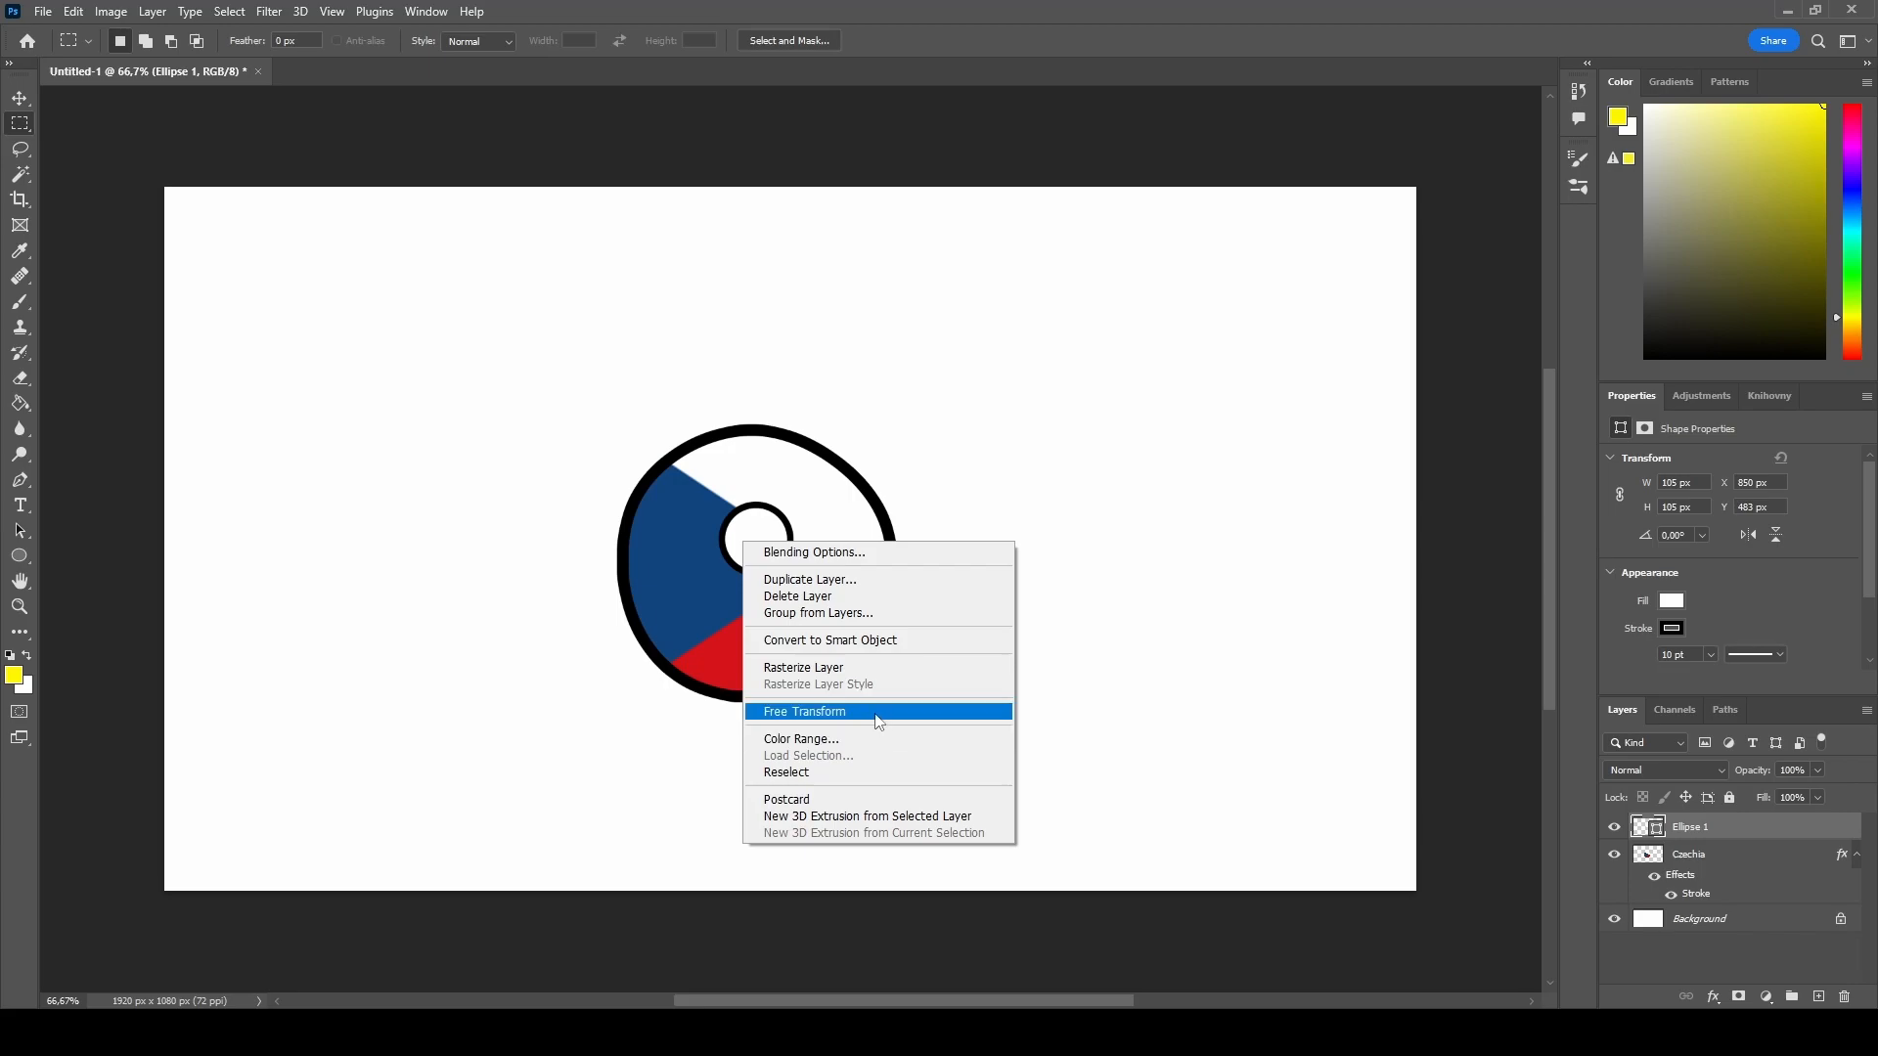
left_click(782, 711)
right_click(759, 553)
left_click(843, 679)
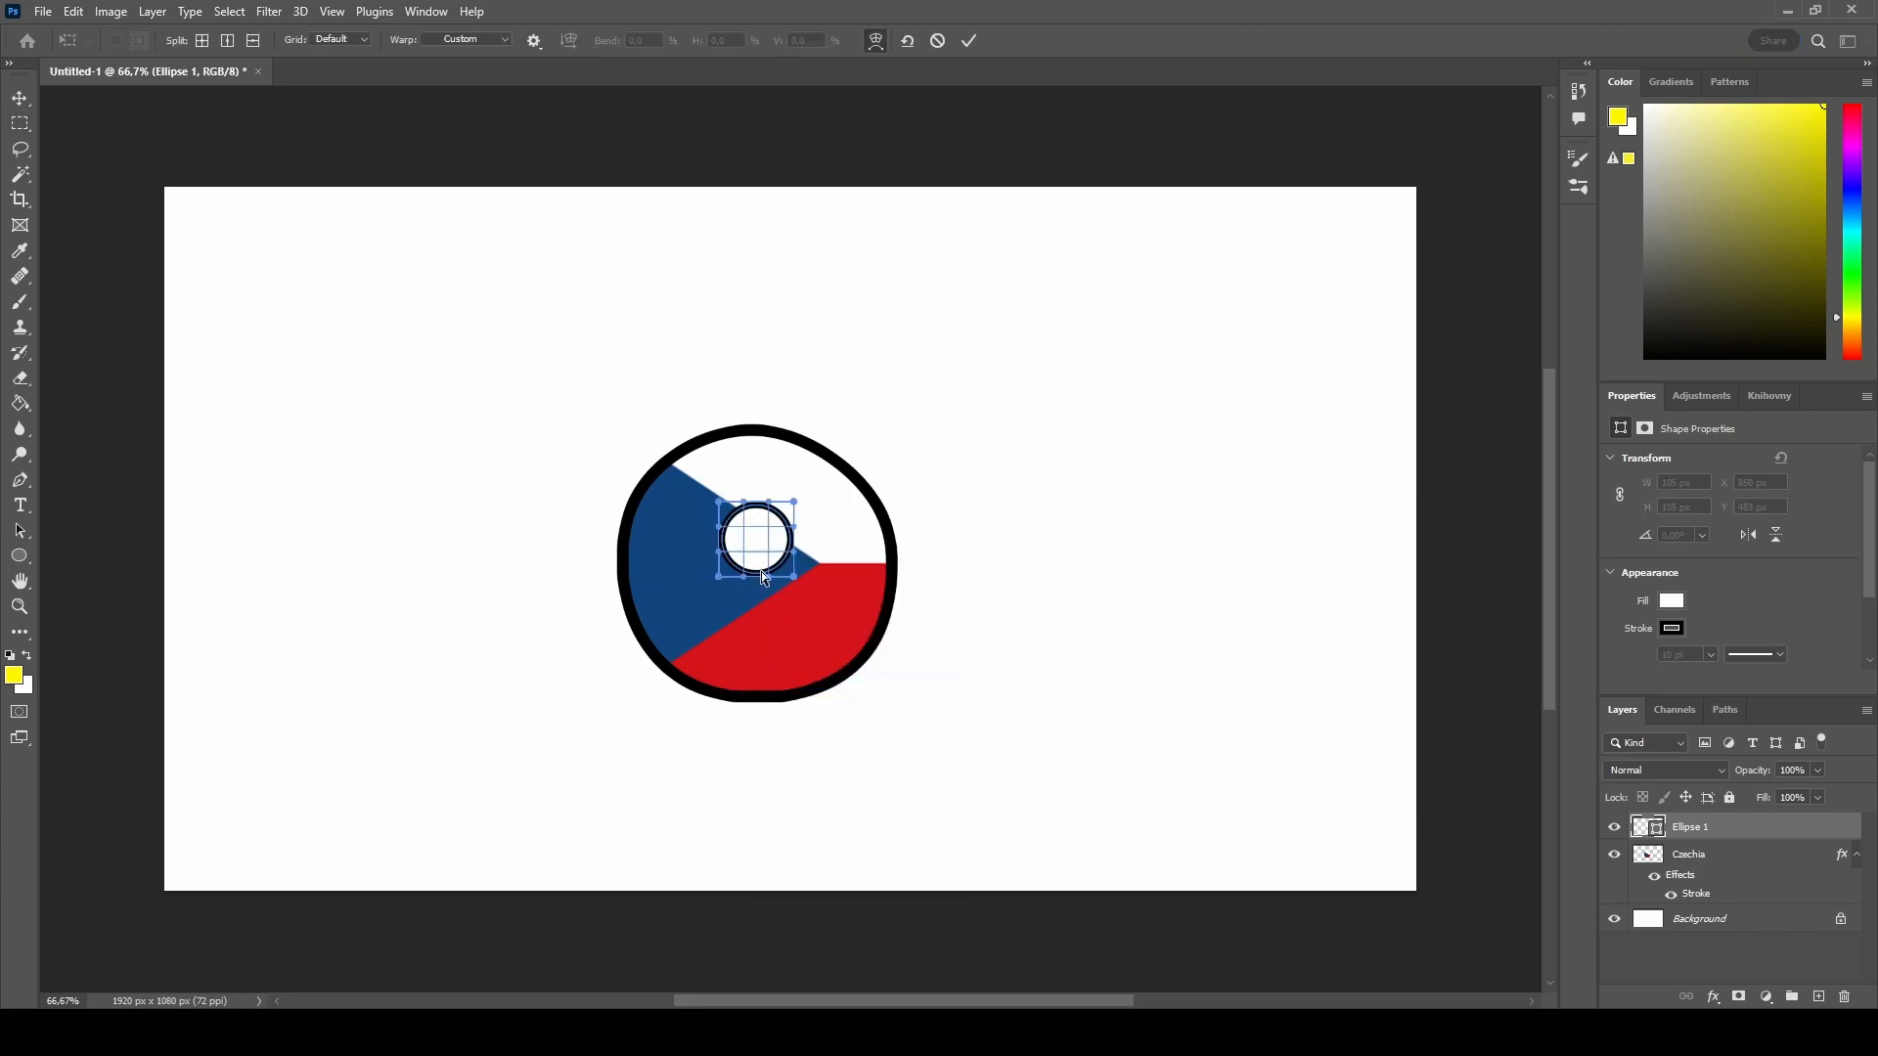
left_click_drag(762, 581, 762, 553)
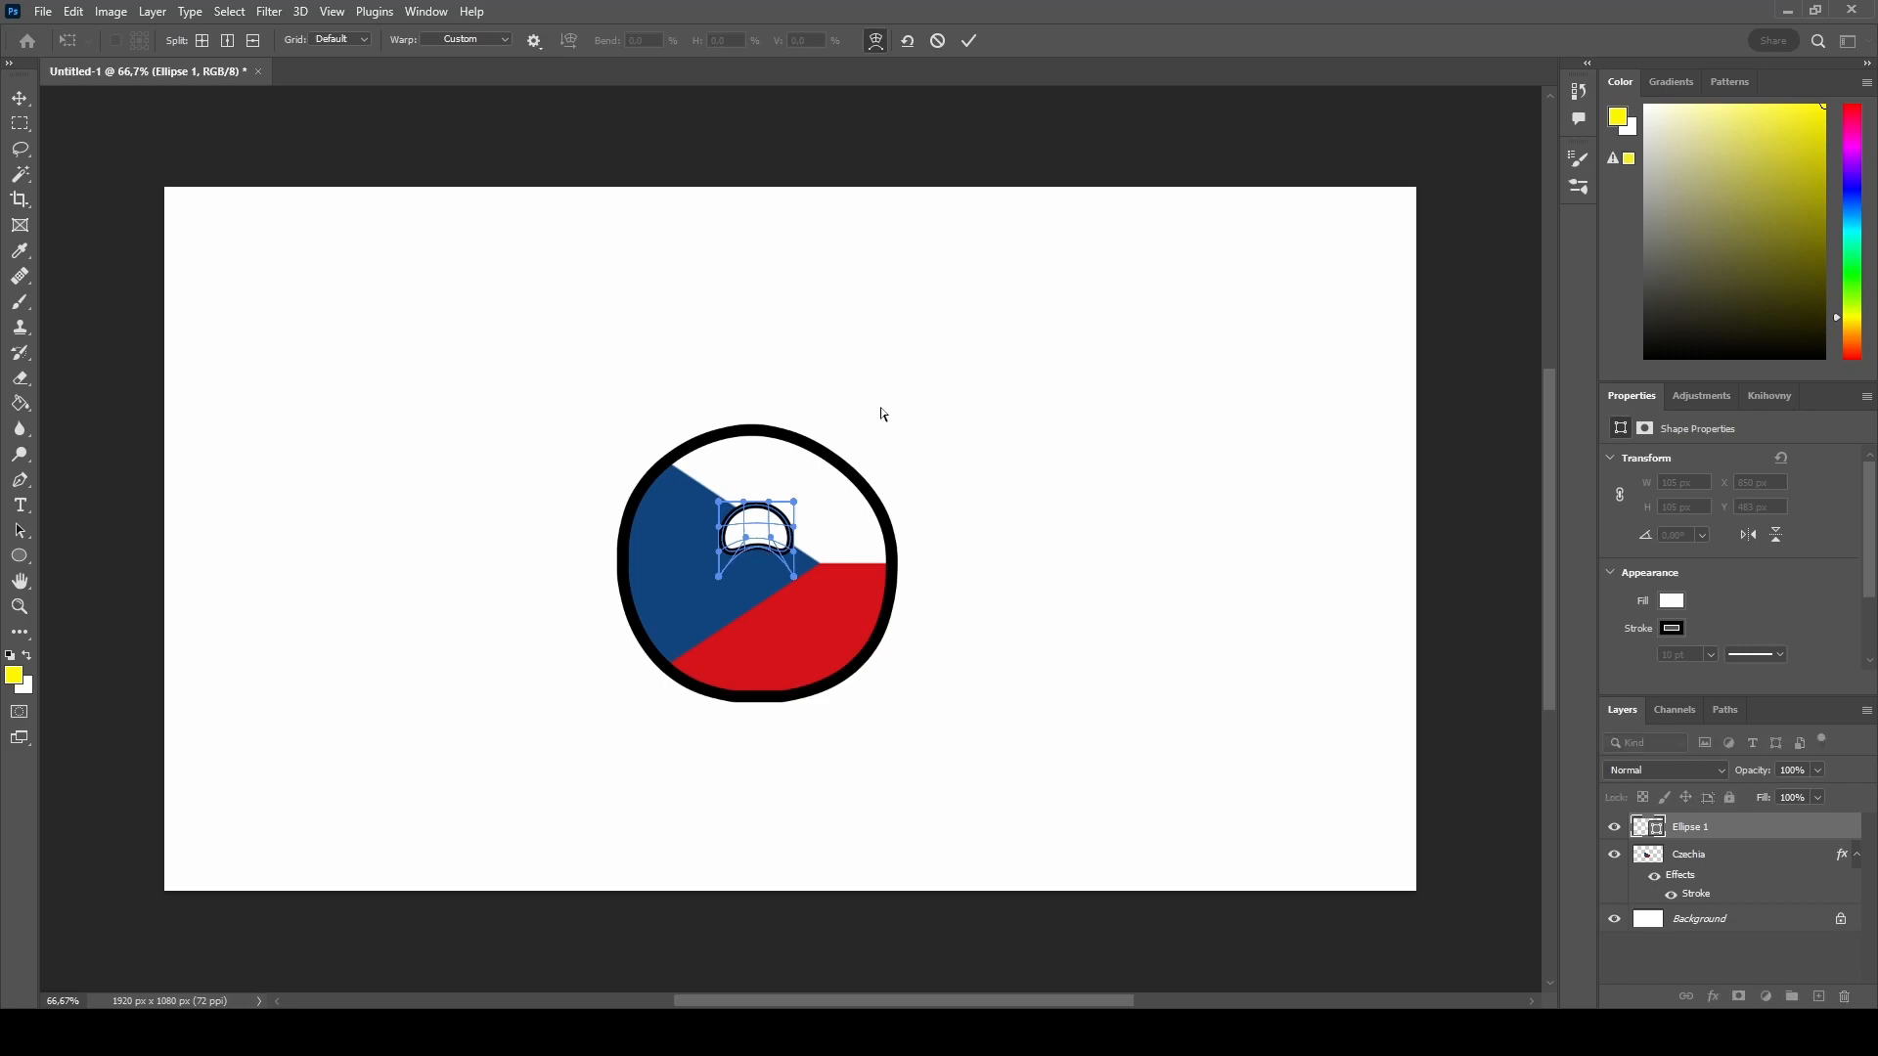
left_click(969, 40)
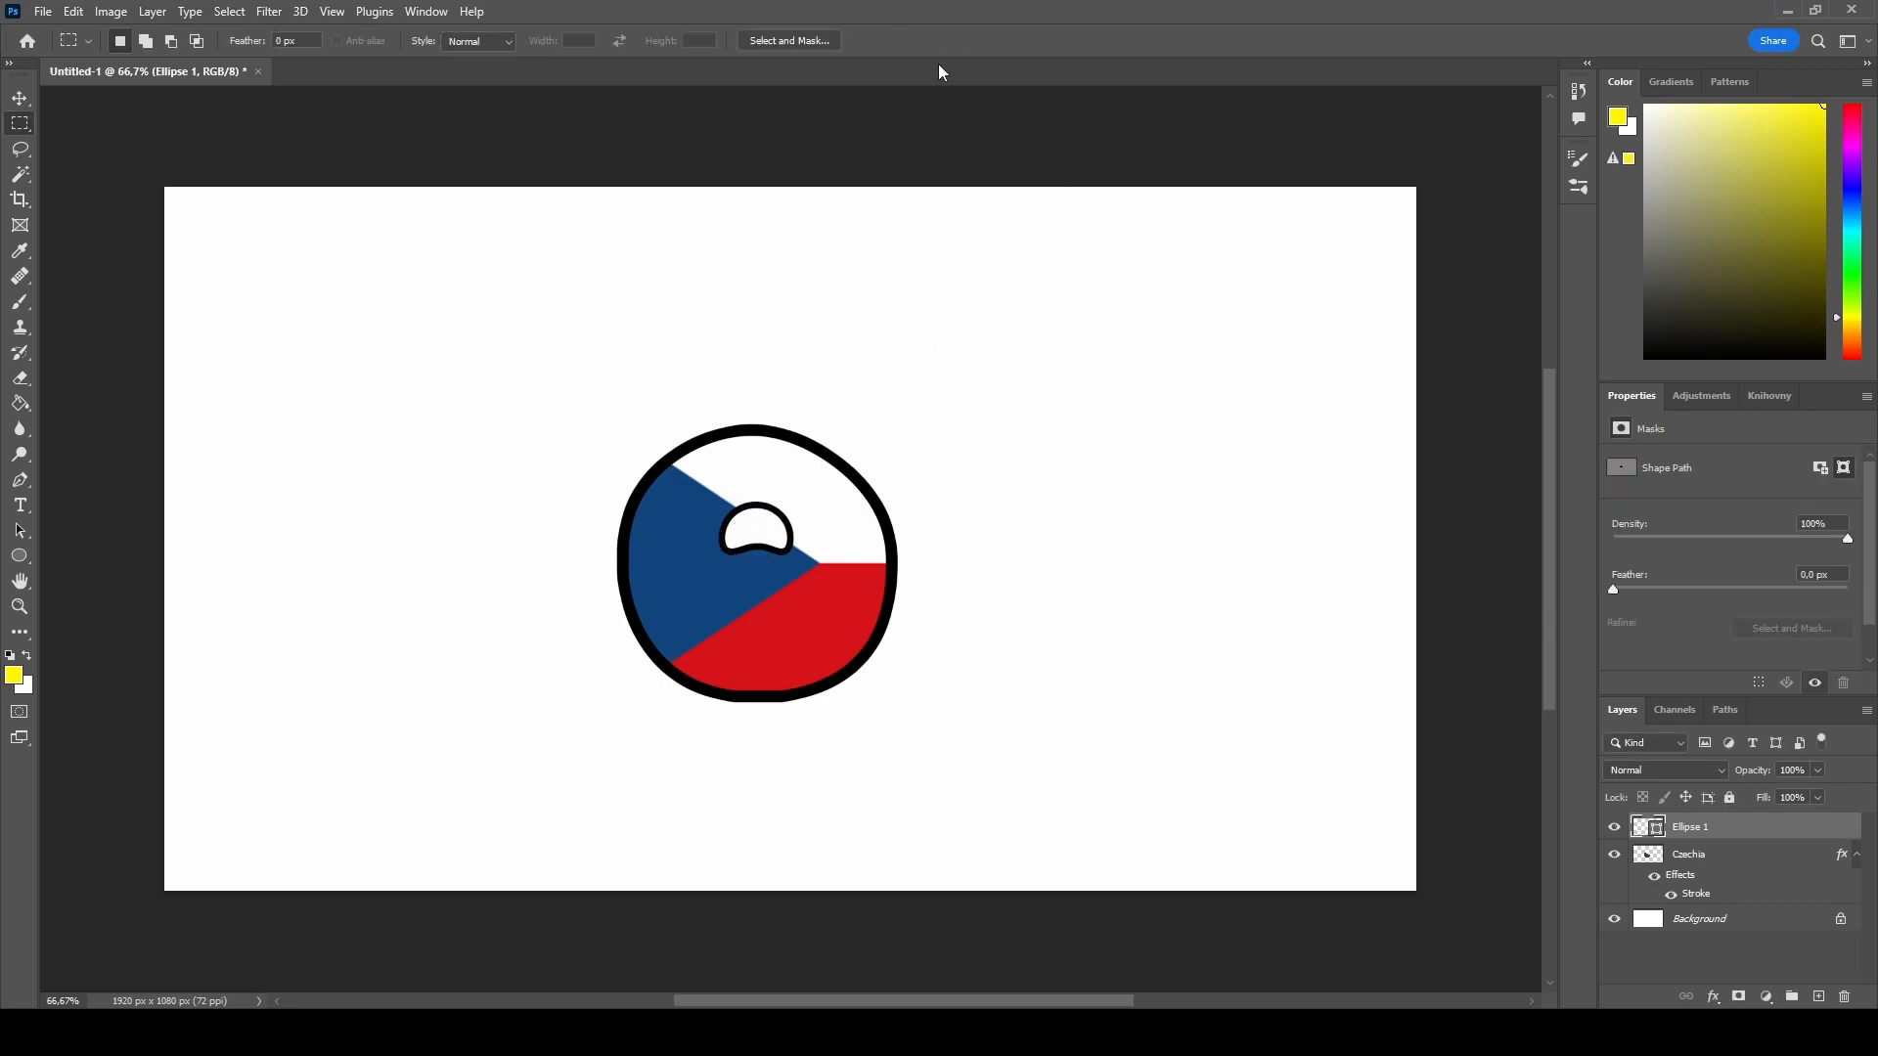
Shift the eye slightly left and place a duplicate of it level with it on the ball's right side.
left_click(21, 98)
left_click_drag(756, 536, 739, 543)
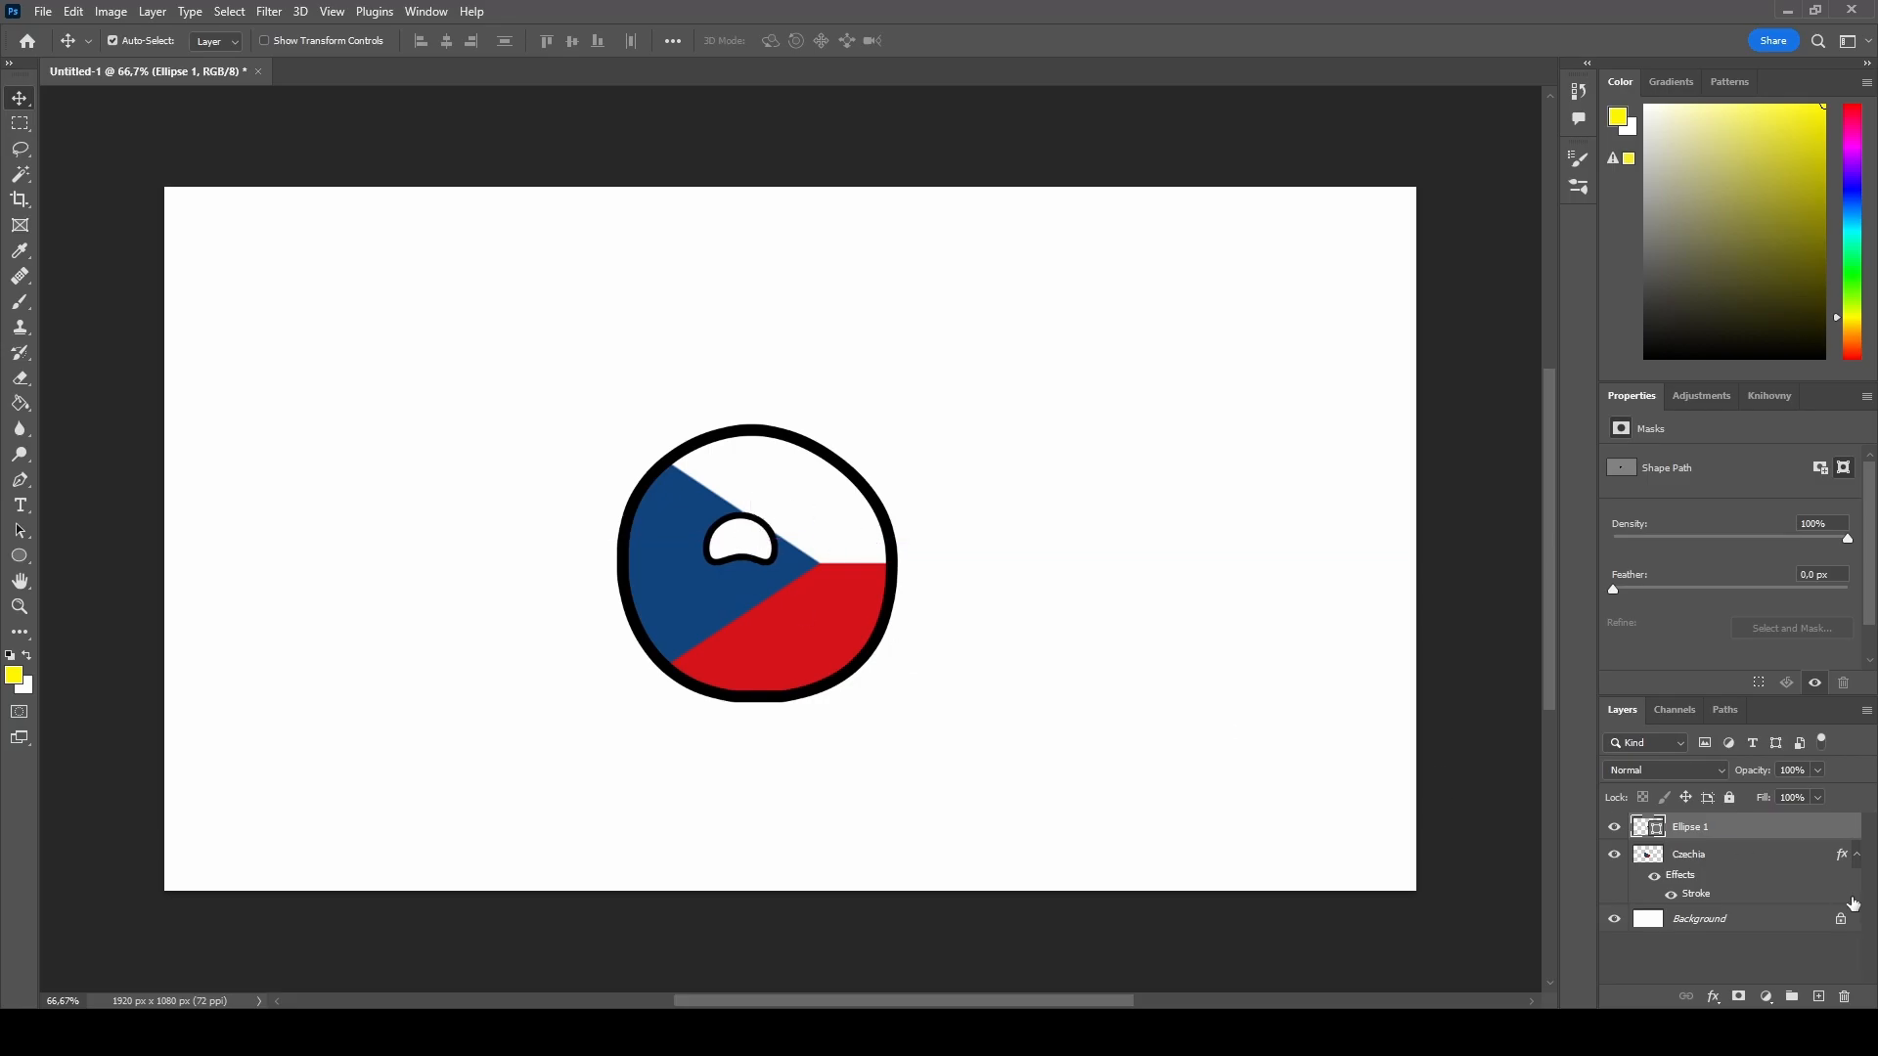
right_click(1737, 833)
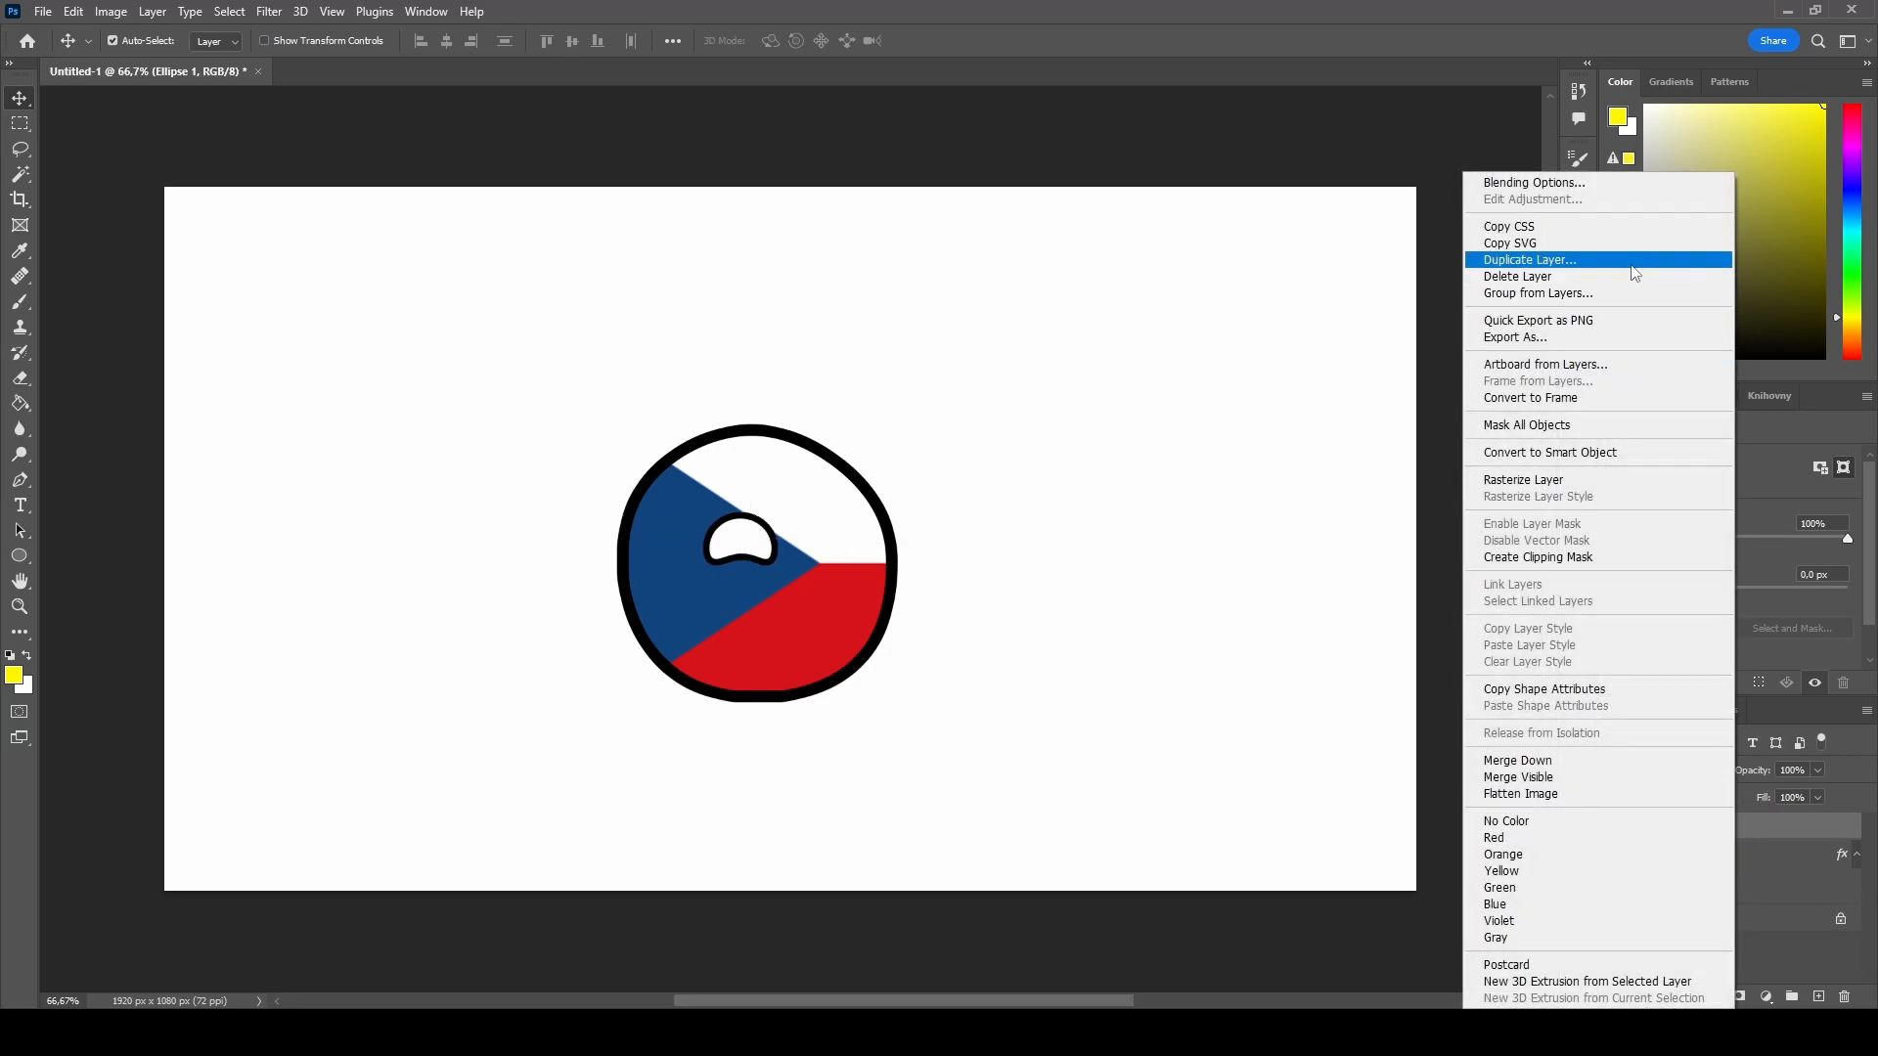
left_click(1636, 266)
left_click(1093, 293)
left_click_drag(736, 545, 833, 545)
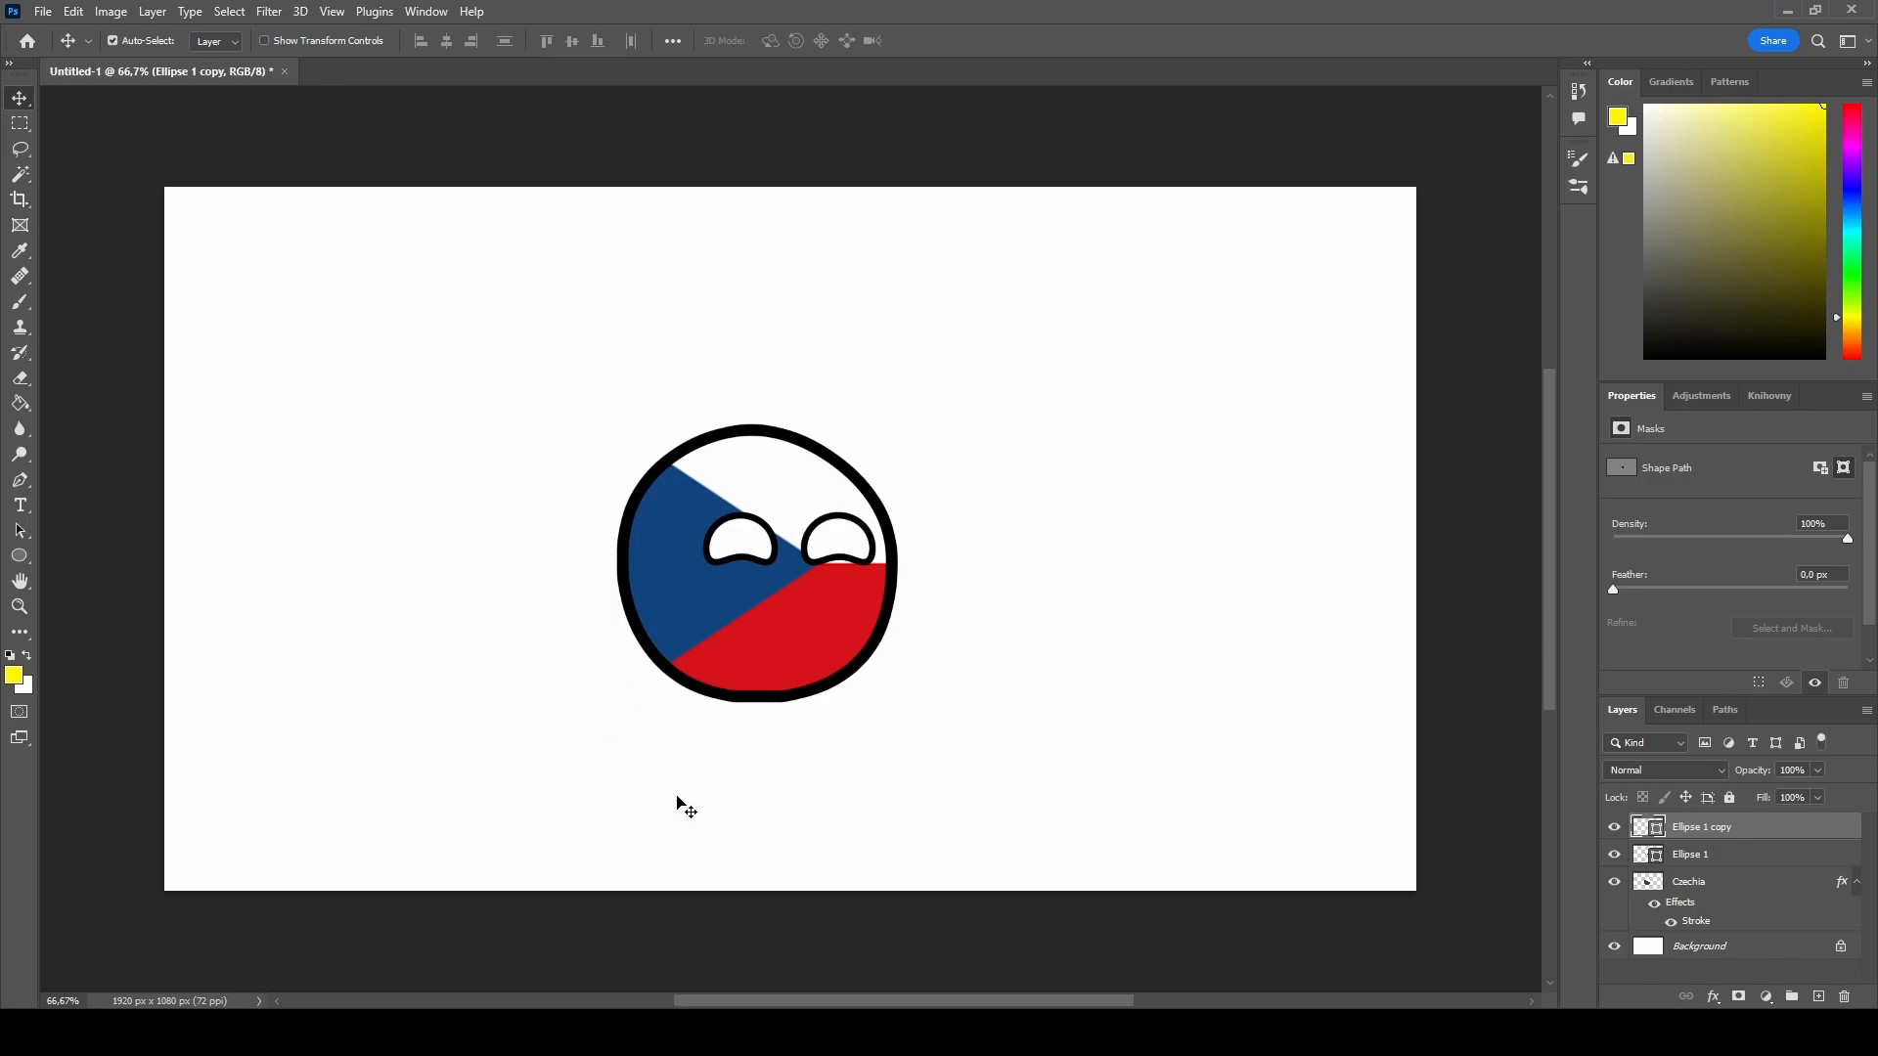
Duplicate the Czechia layer under the name Czechia copy.
left_click(1729, 884)
right_click(1716, 888)
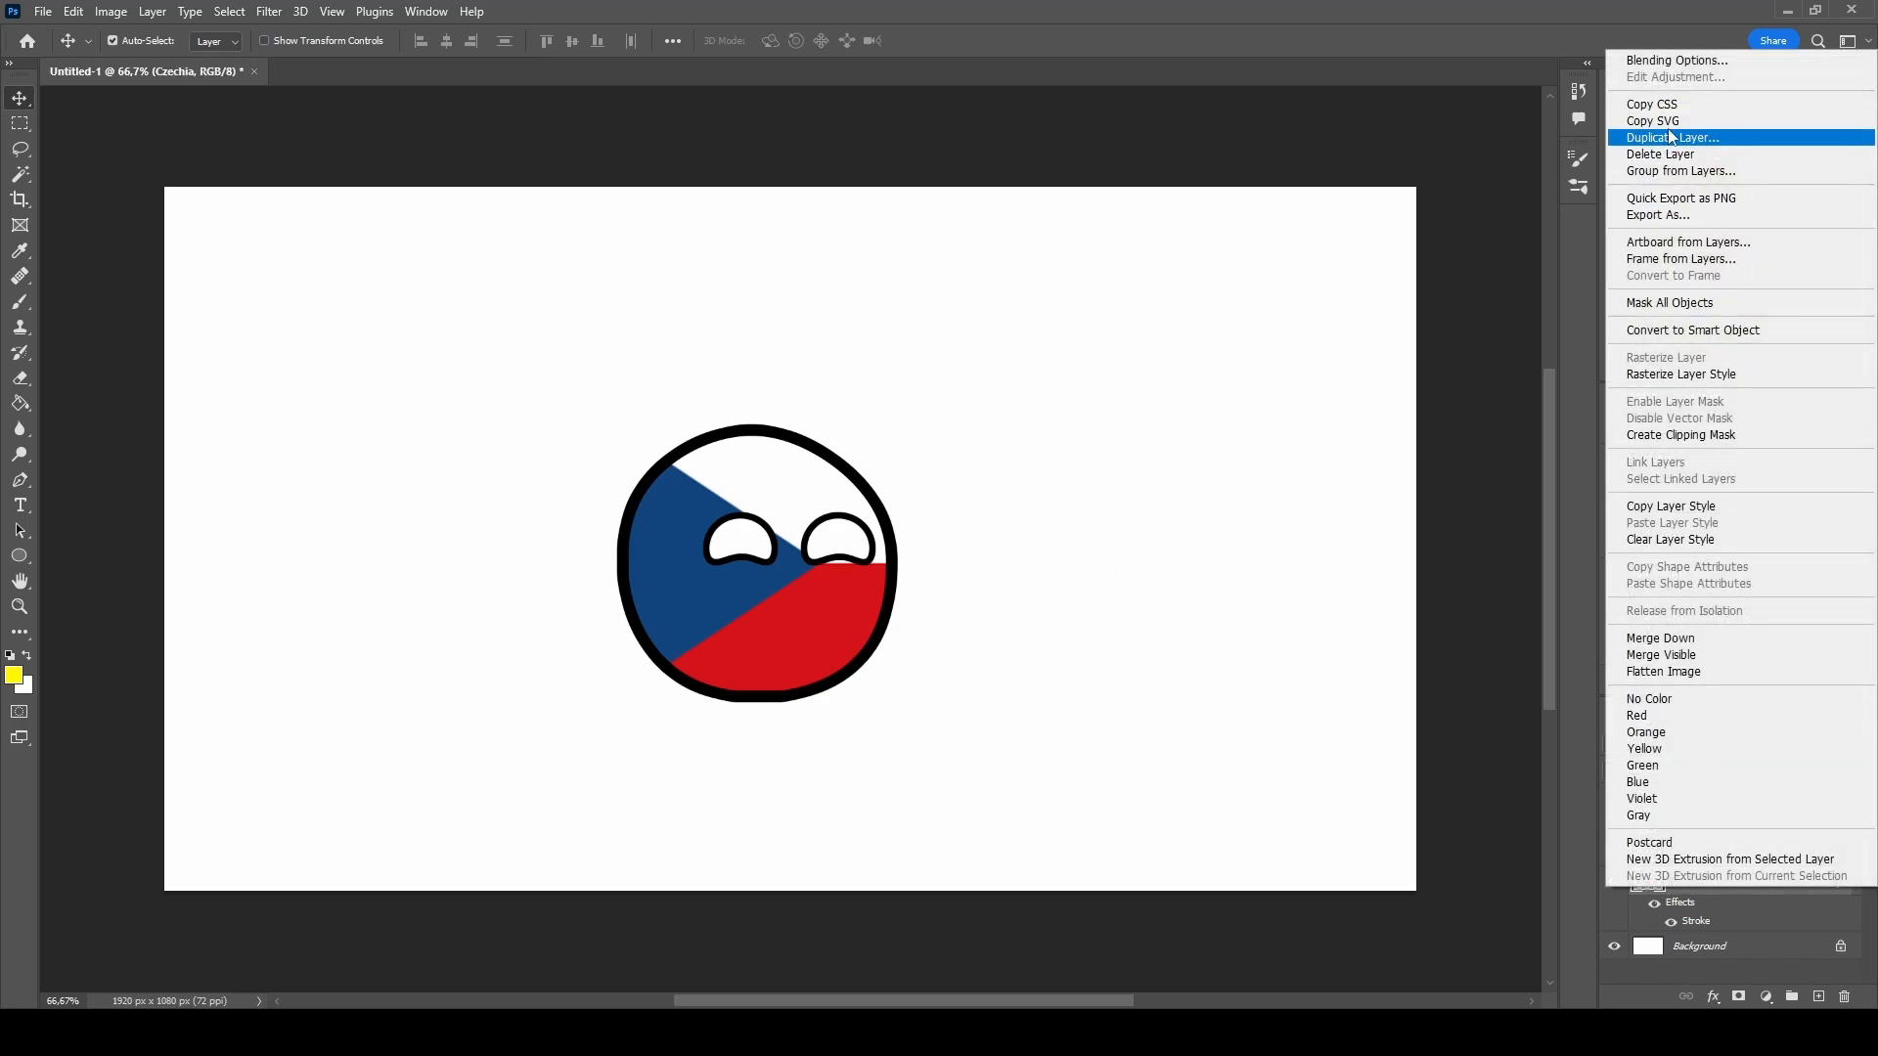
left_click(1743, 141)
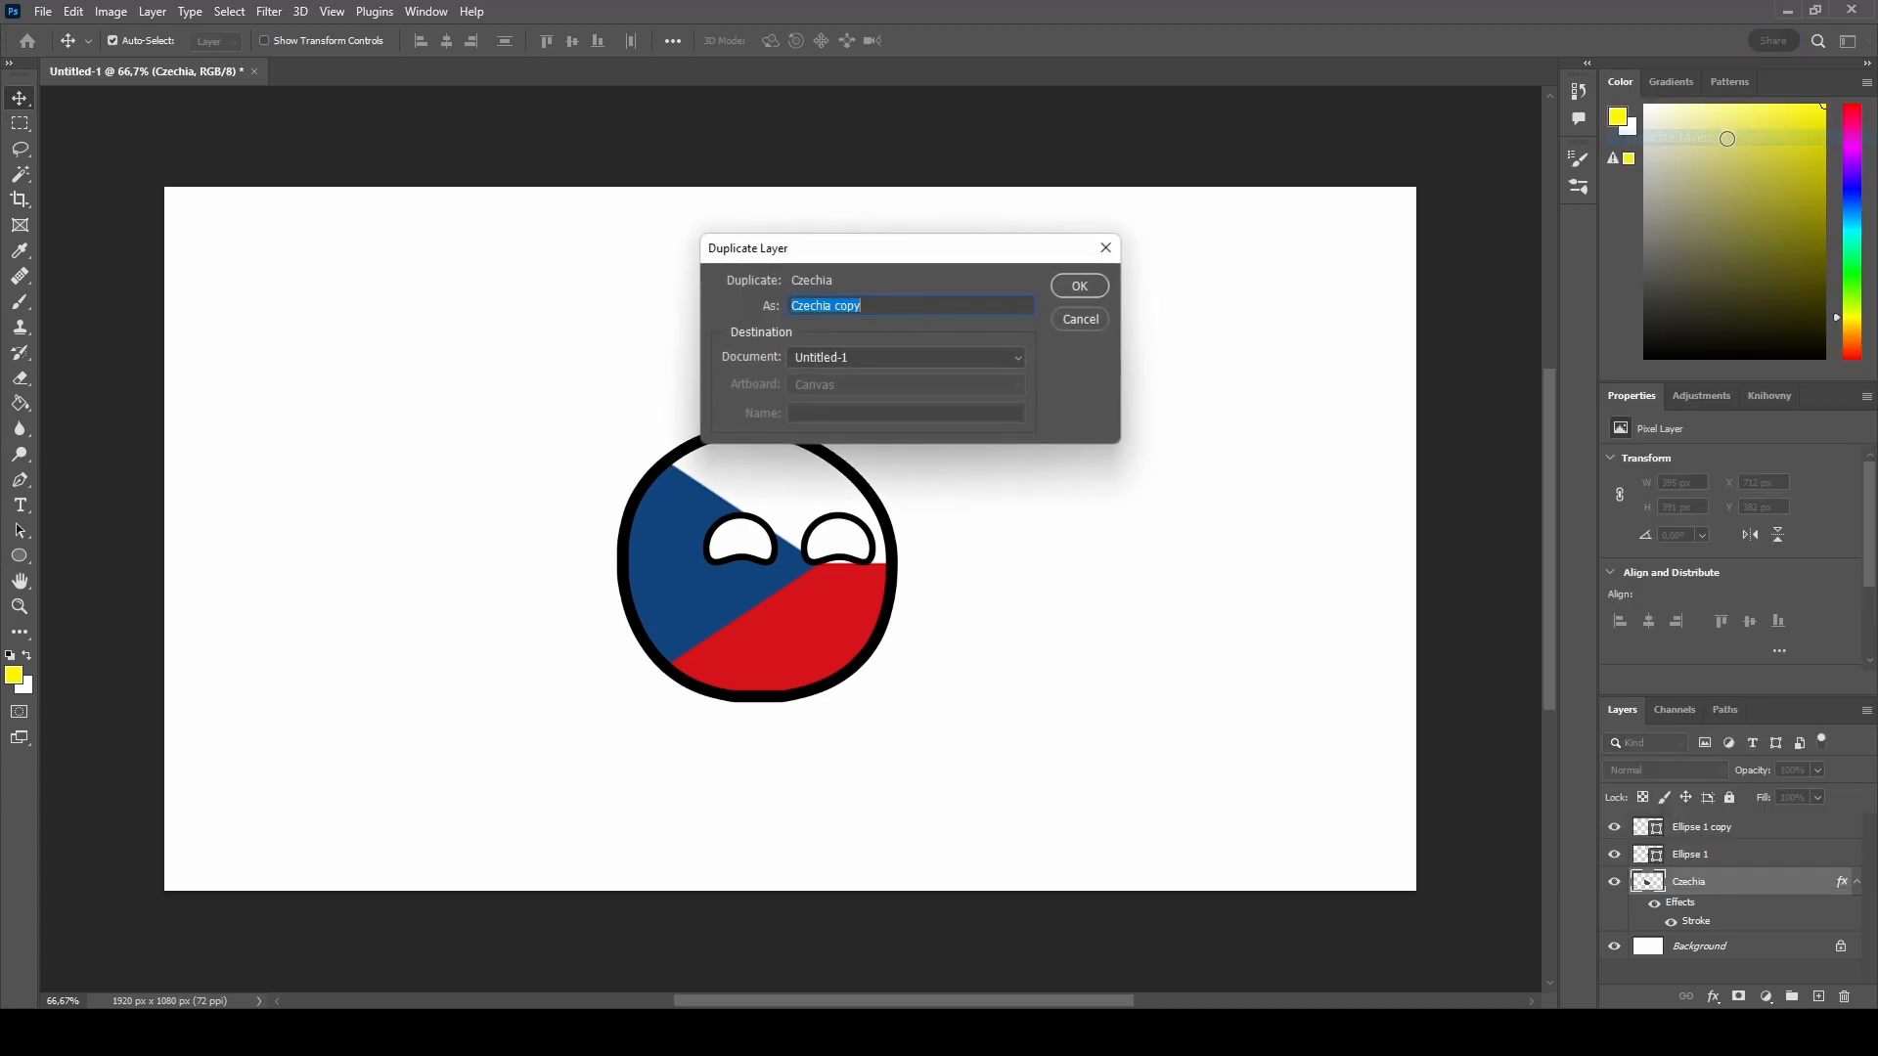
left_click(1082, 286)
Set the Czechia copy layer's black stroke position to Inside and increase its size until it covers the whole flag.
right_click(1711, 886)
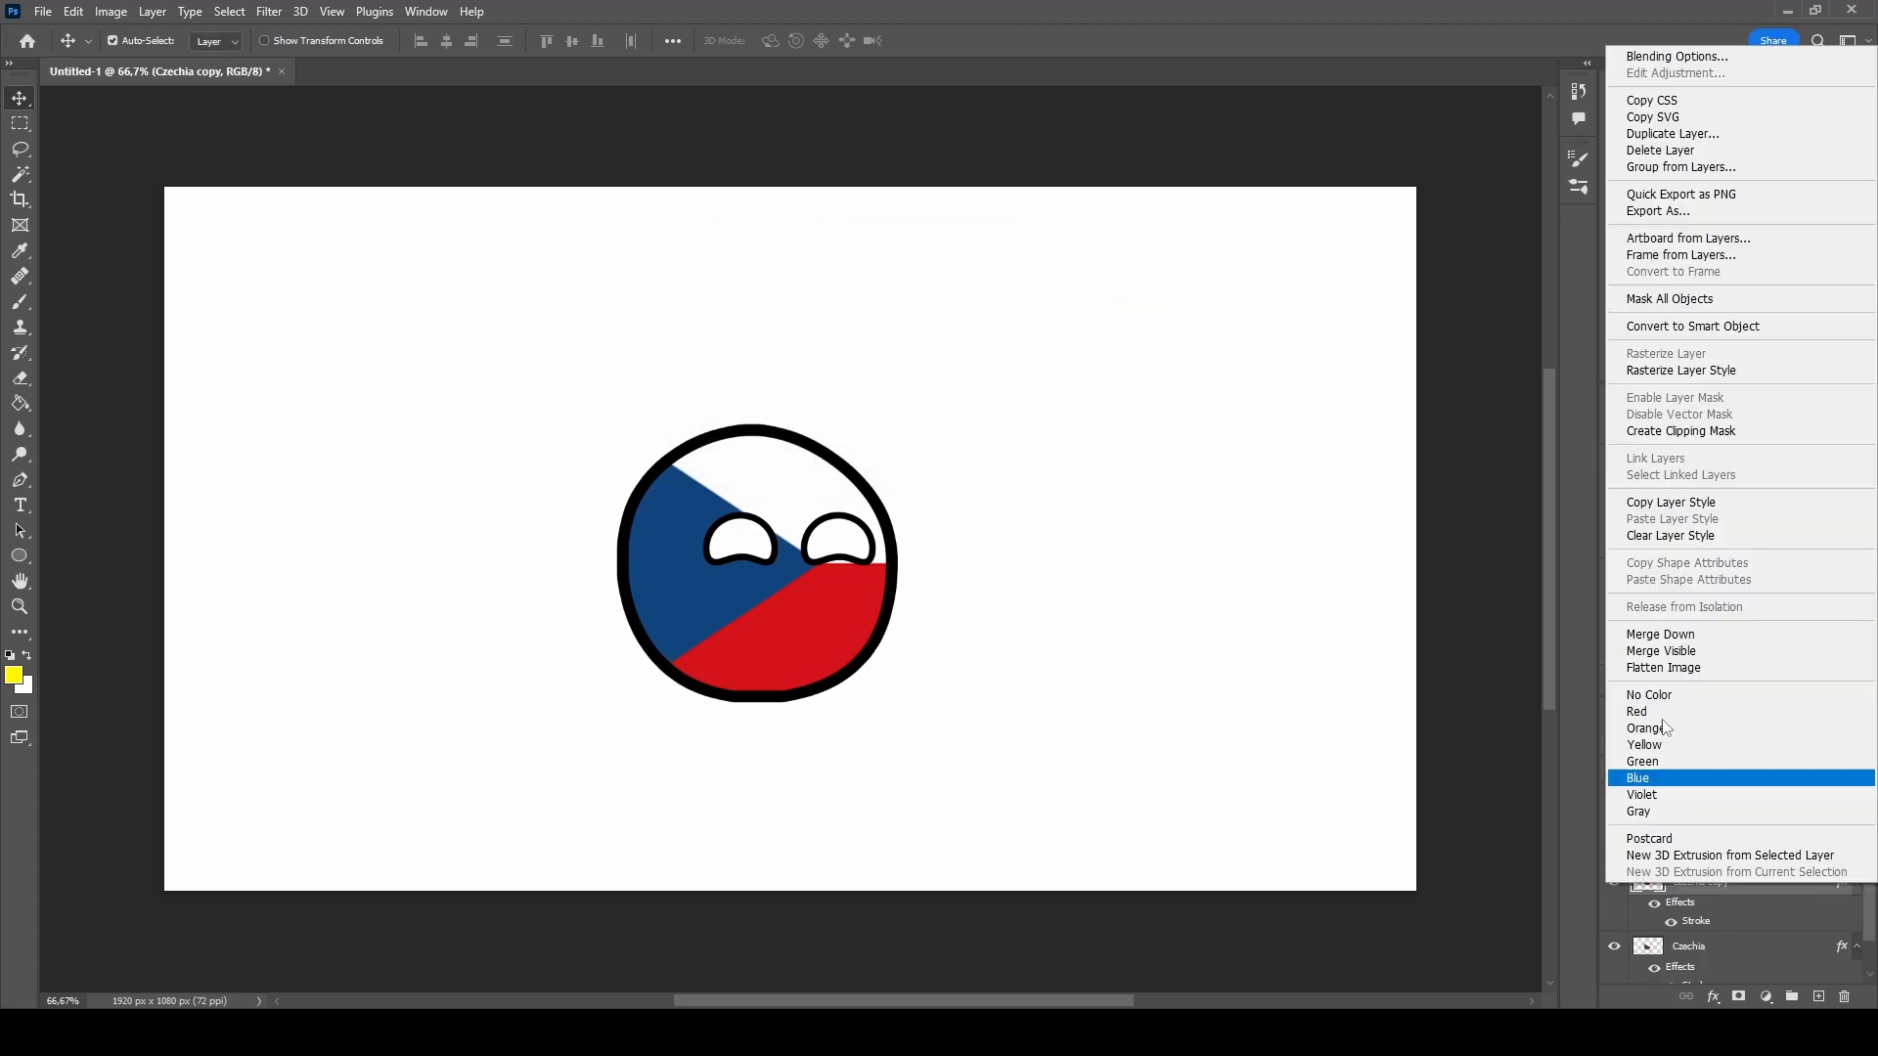
left_click(1725, 59)
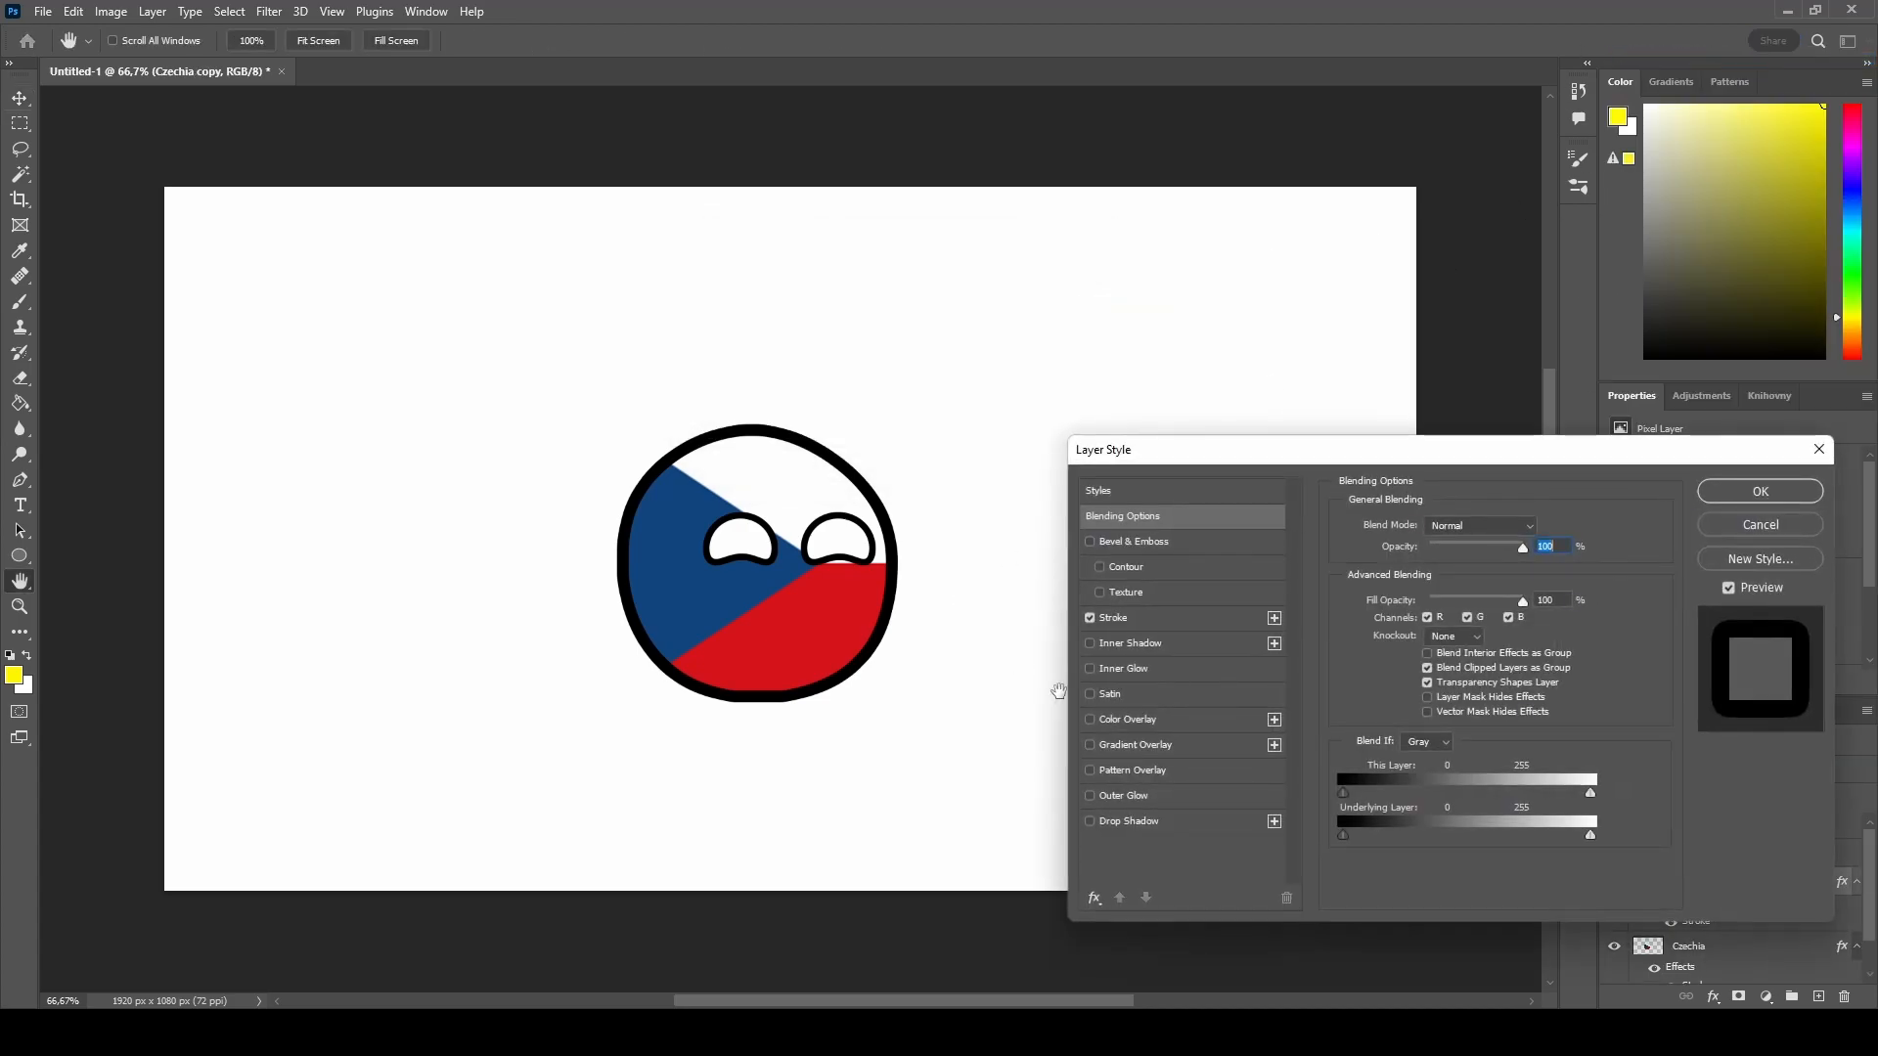
left_click(1183, 624)
left_click(1438, 548)
left_click(1446, 575)
left_click_drag(1429, 526, 1492, 535)
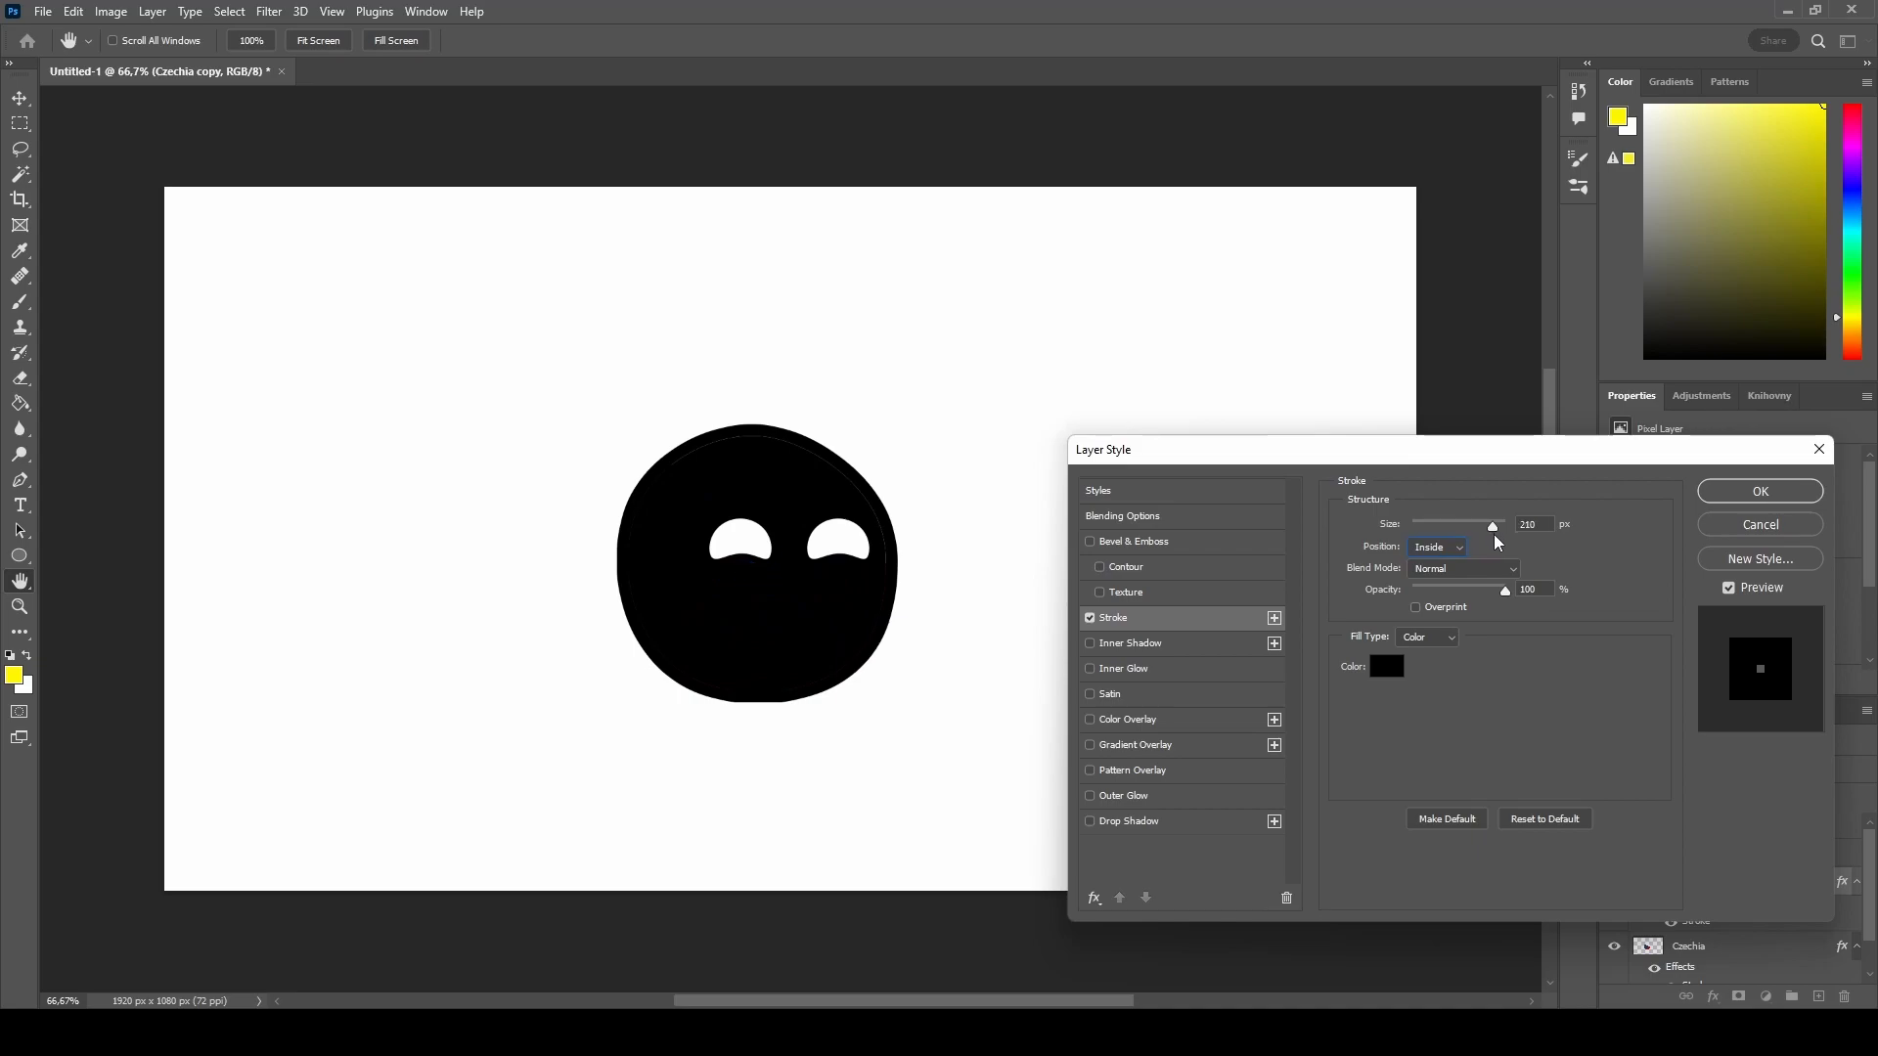
left_click(1763, 491)
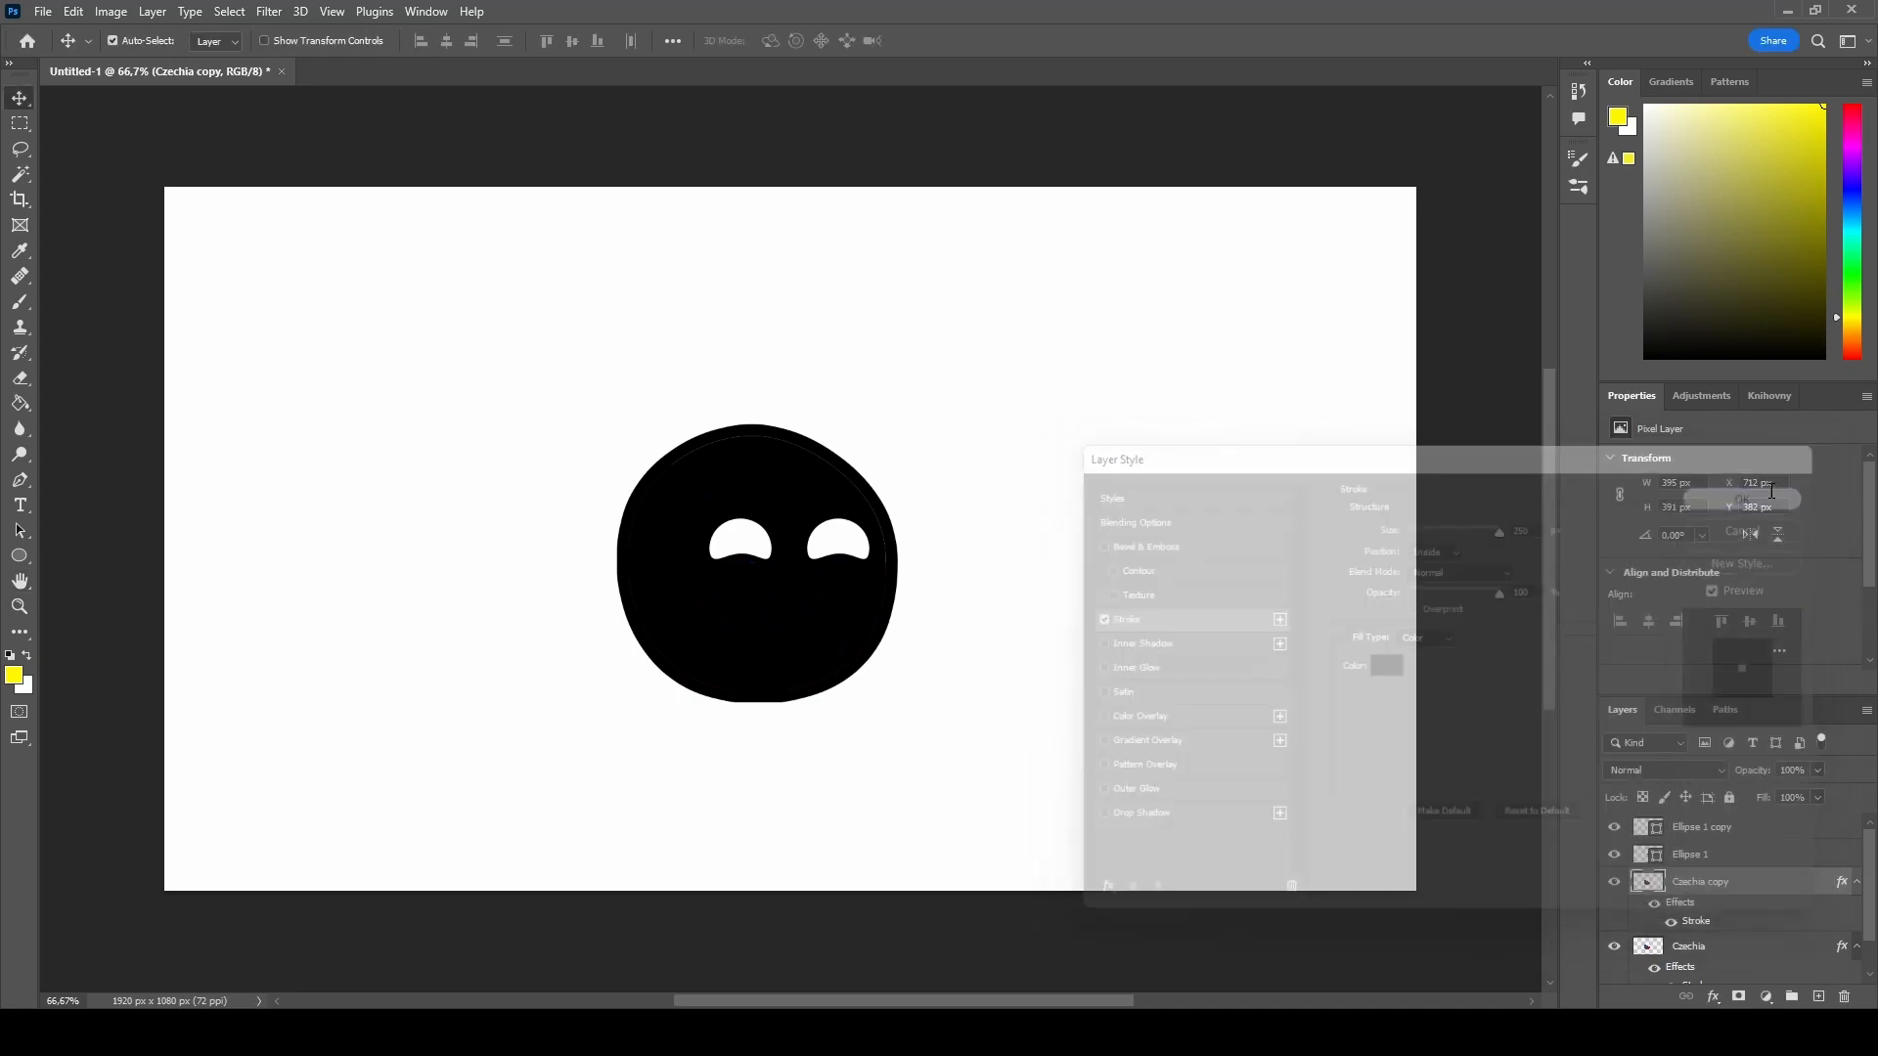
Squash the Czechia copy layer to about 13.3% of its height at the ball's base and add a layer mask to it.
left_click(20, 124)
right_click(743, 614)
left_click(899, 786)
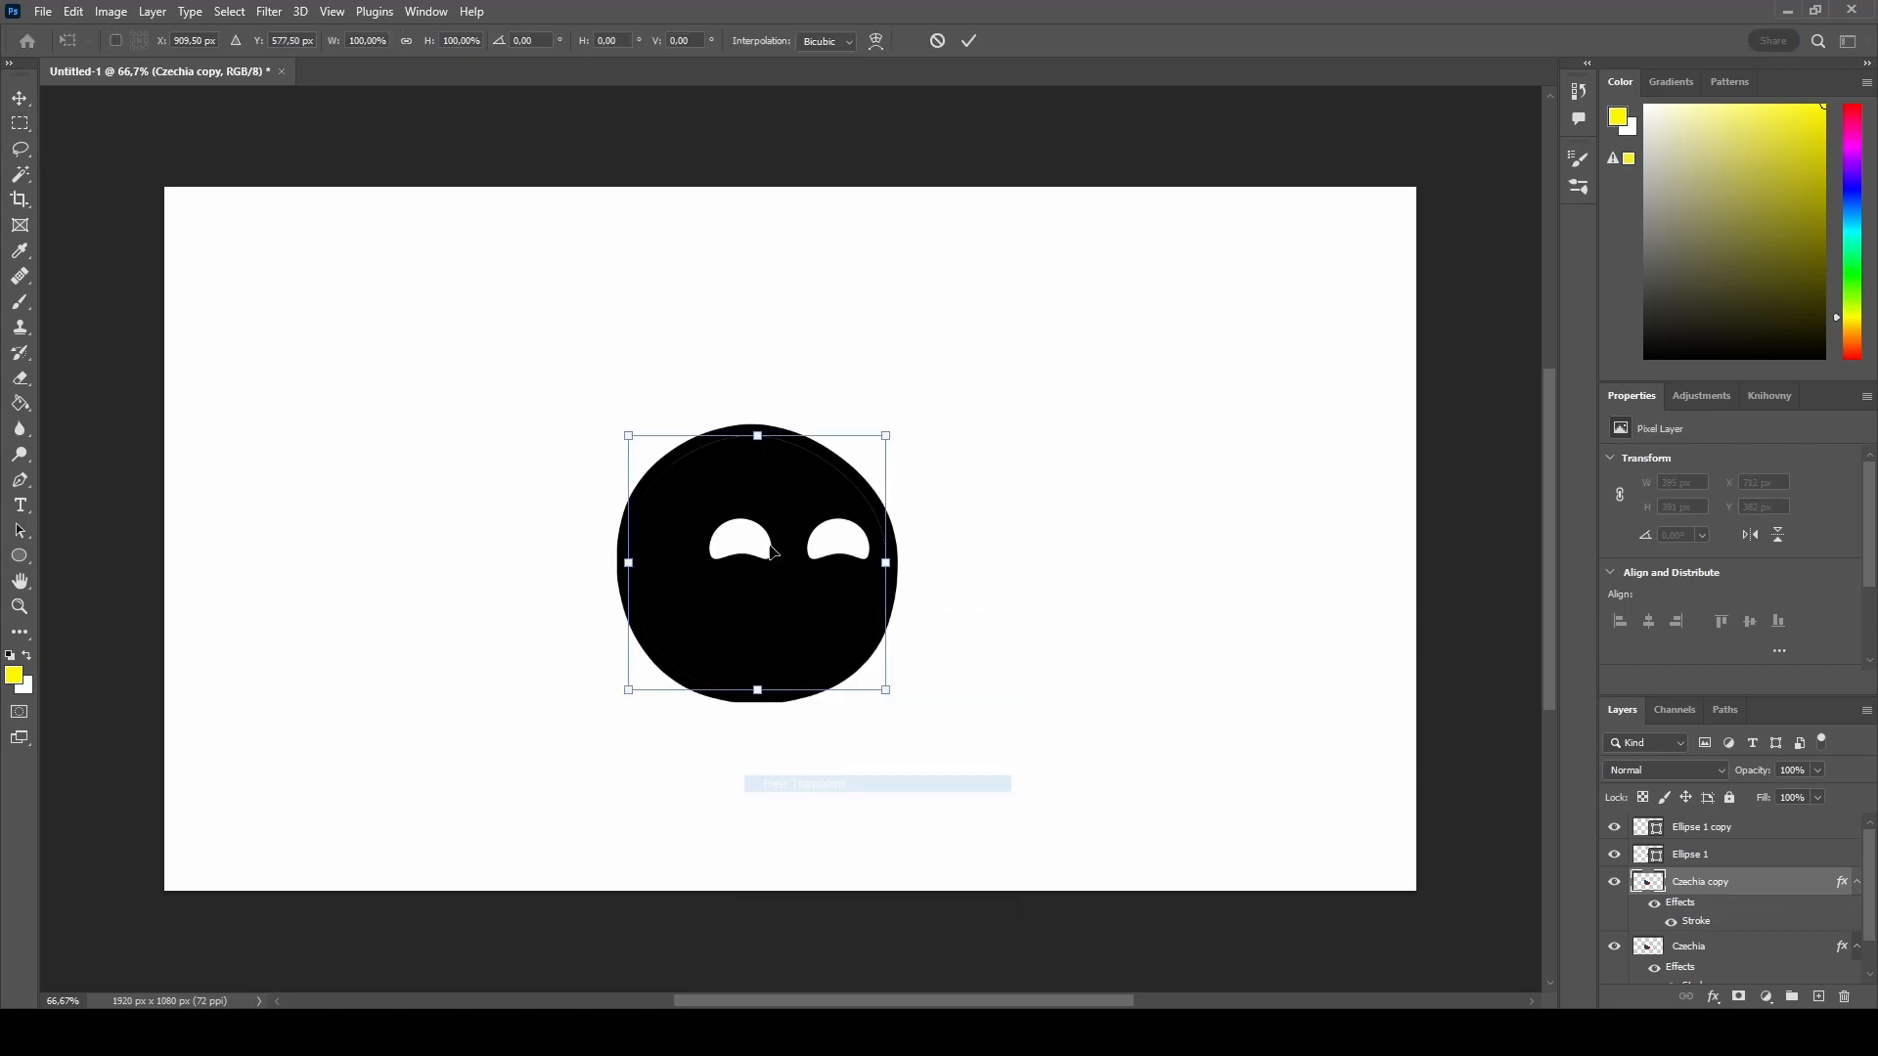
left_click_drag(764, 440, 808, 693)
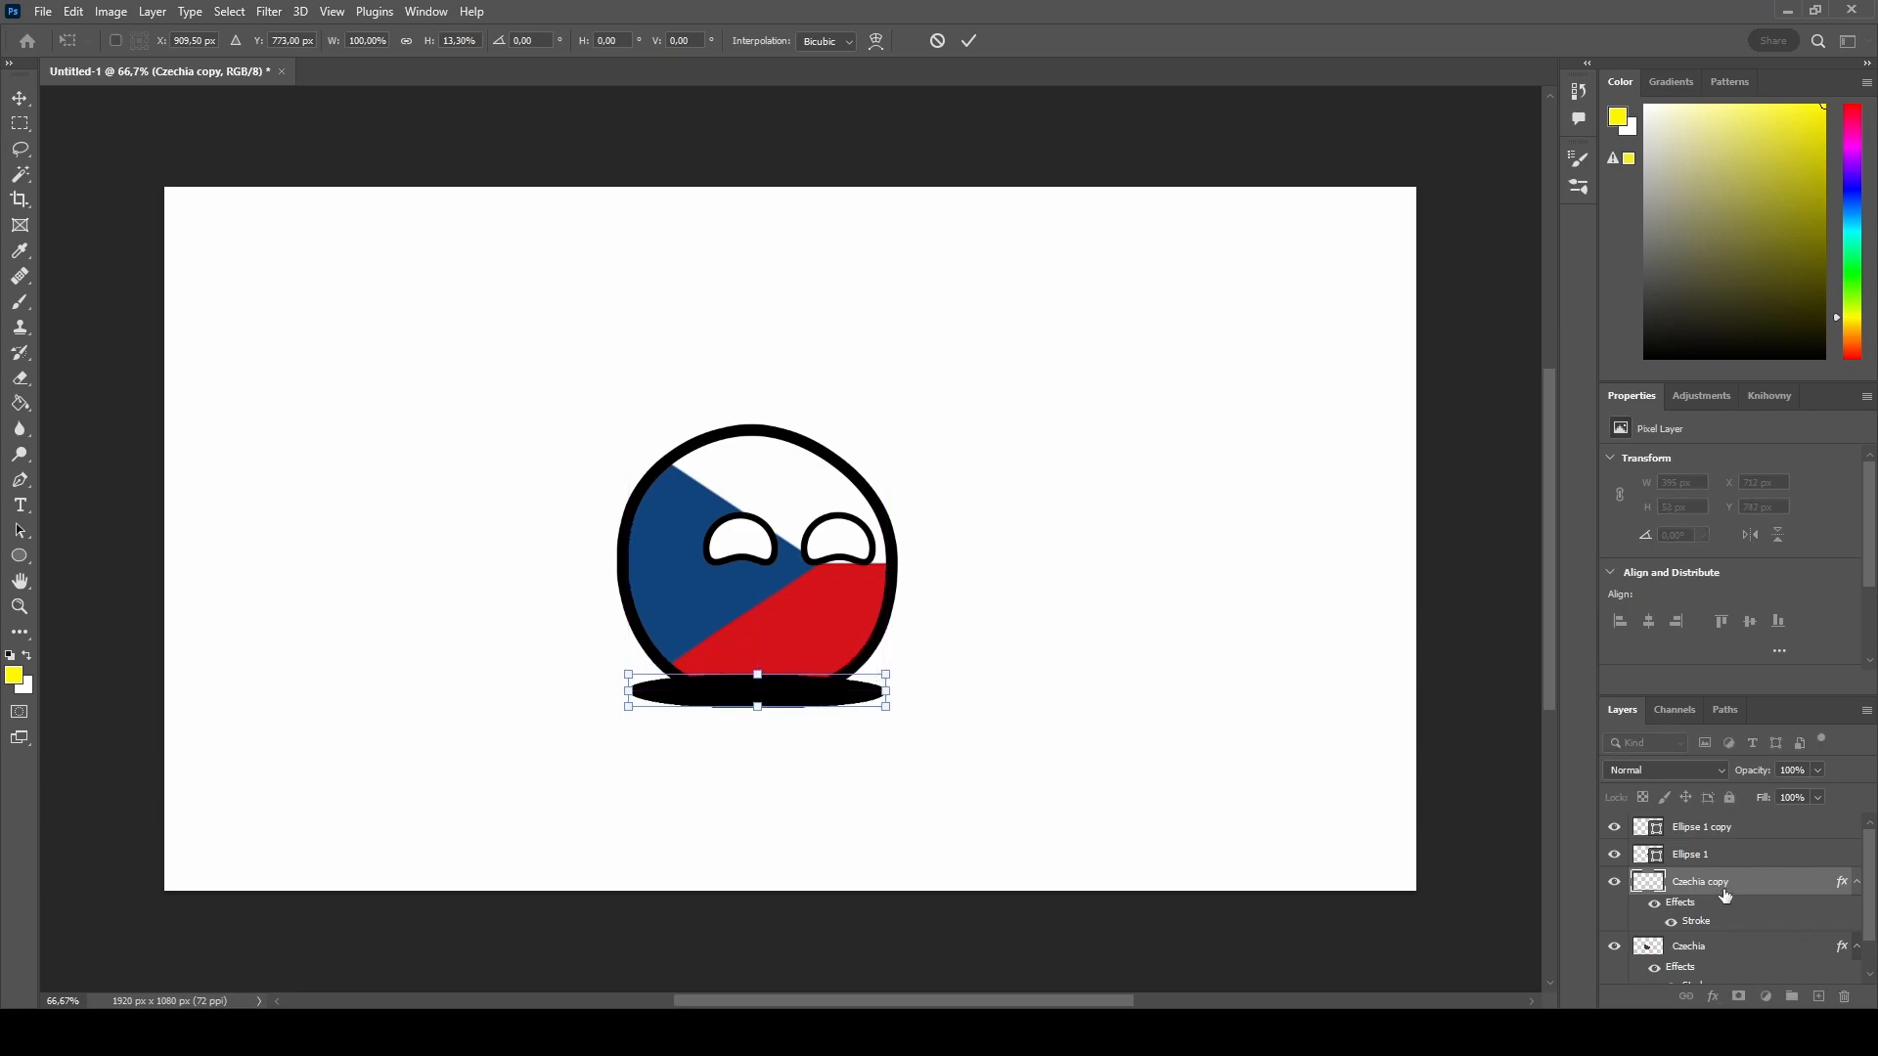
key("Return")
key("m")
left_click(1740, 997)
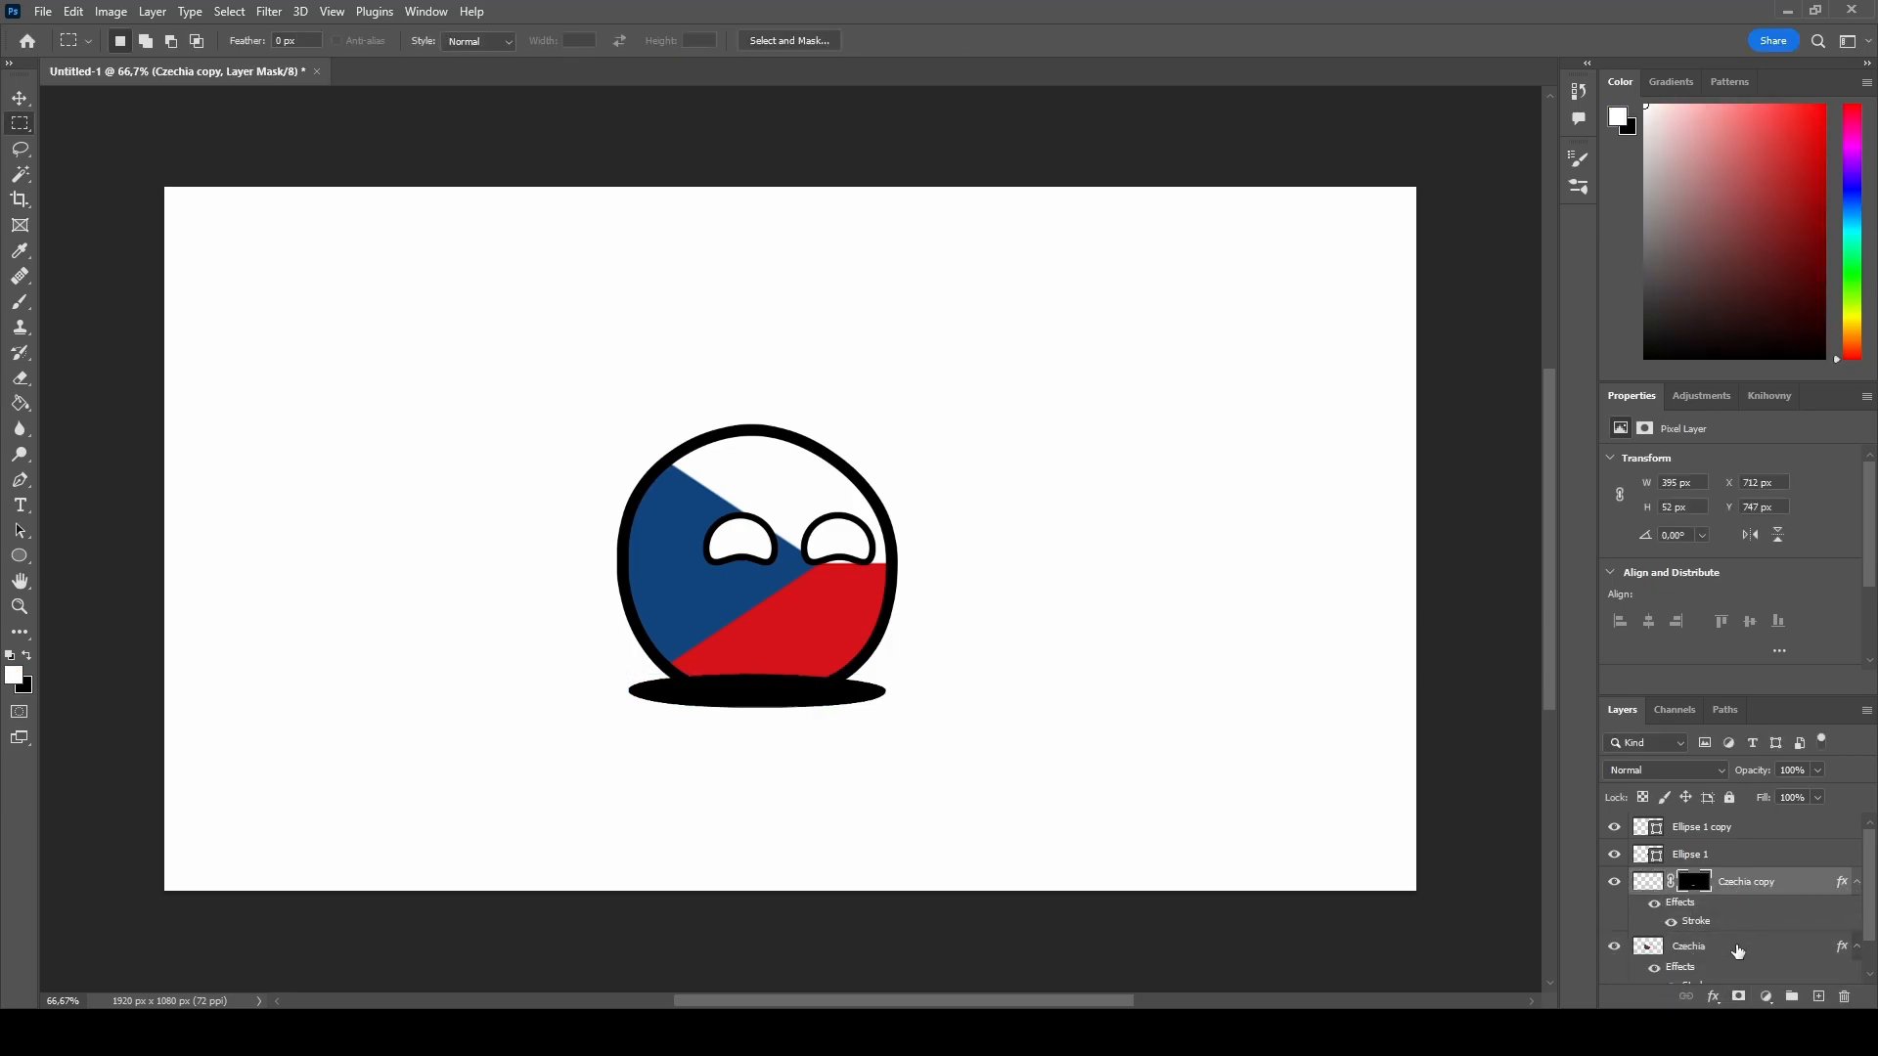
Move the Czechia copy layer beneath the Czechia layer and set its opacity to 50%.
left_click_drag(1730, 889, 1789, 984)
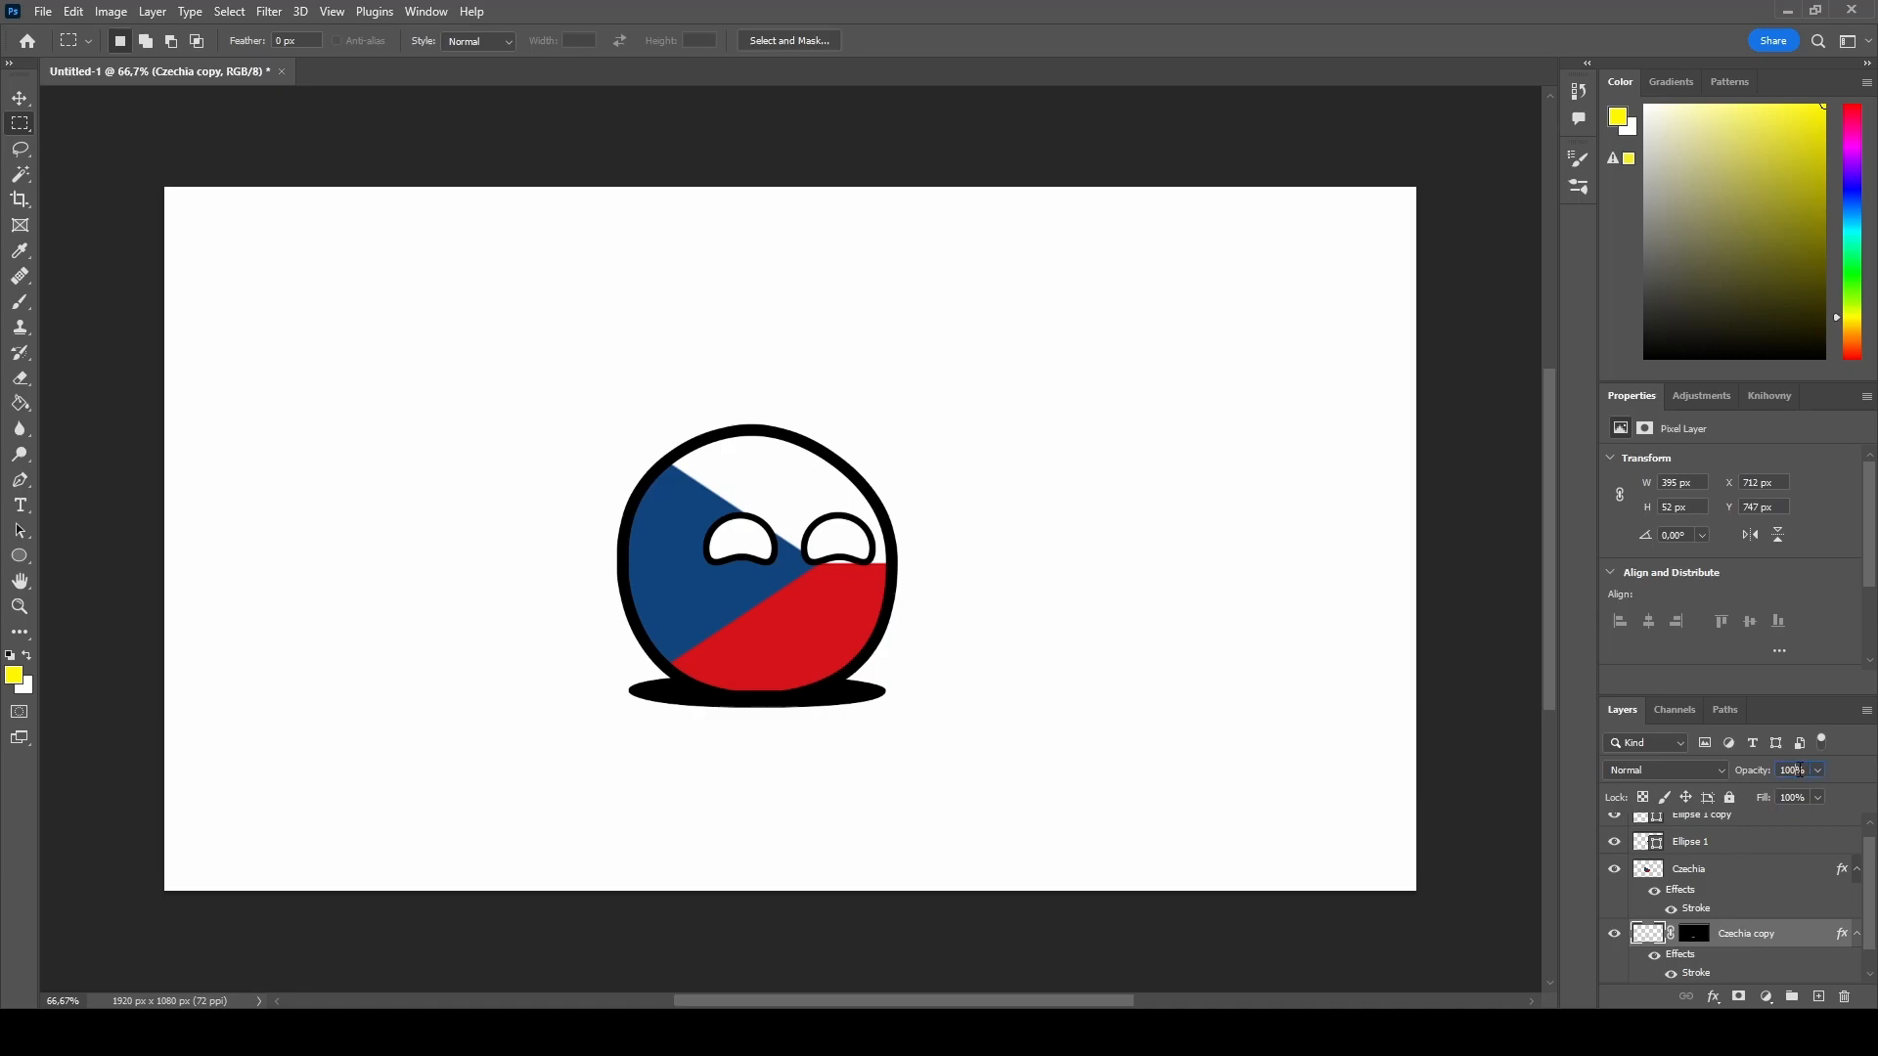
type("50")
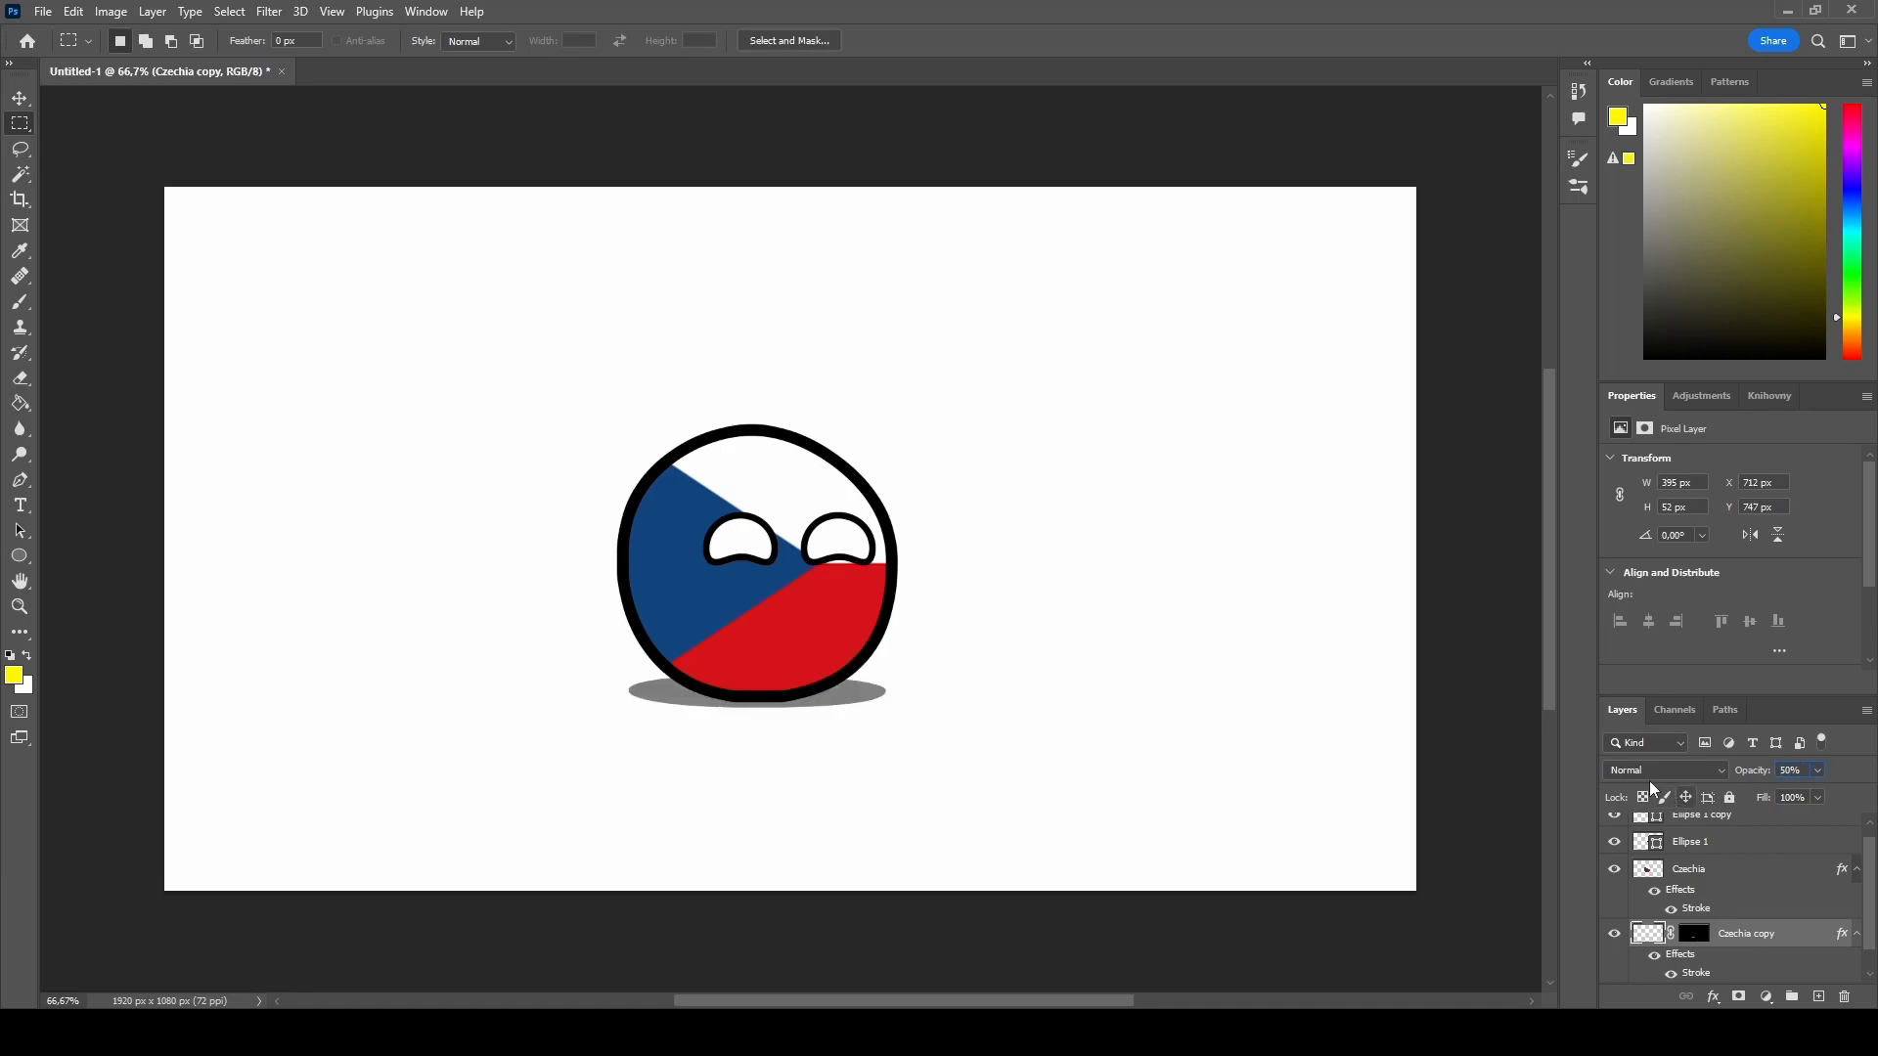
key("Return")
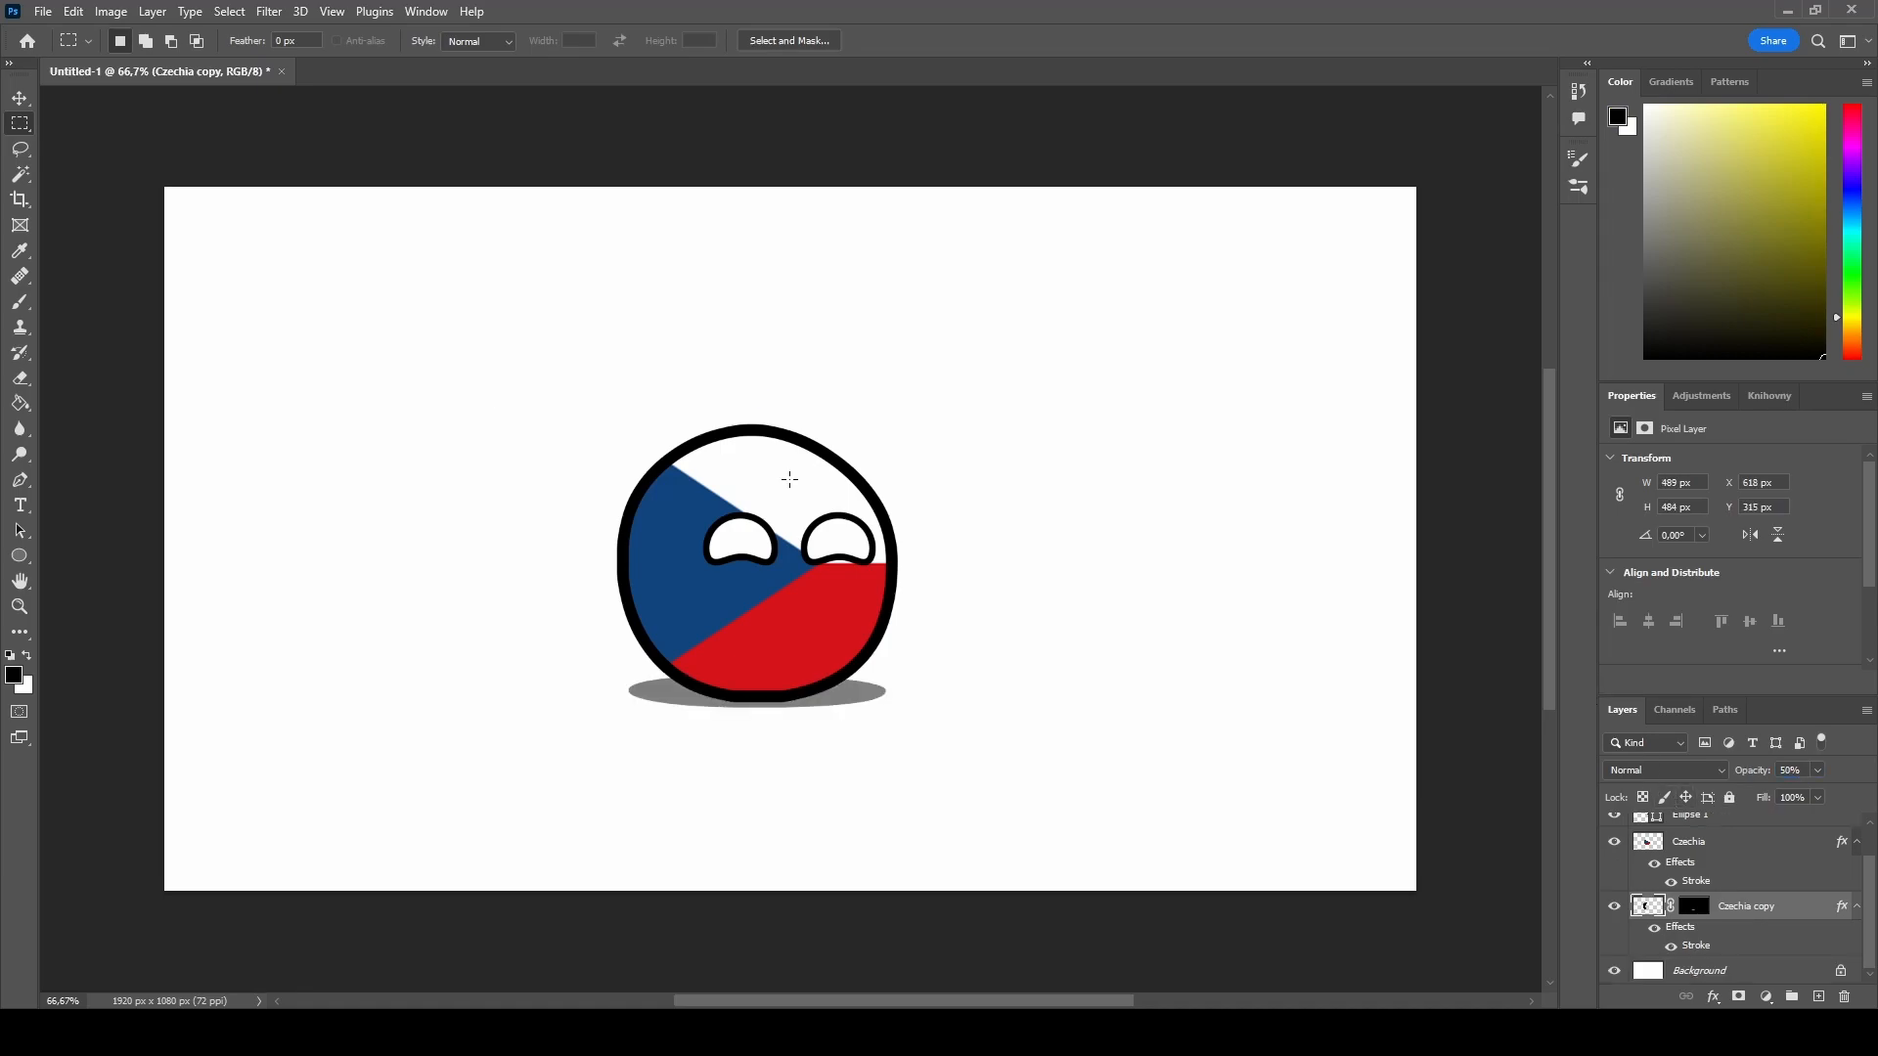
Add a new empty layer and lasso a crescent about 272 by 465 px over the ball's left side.
left_click(21, 153)
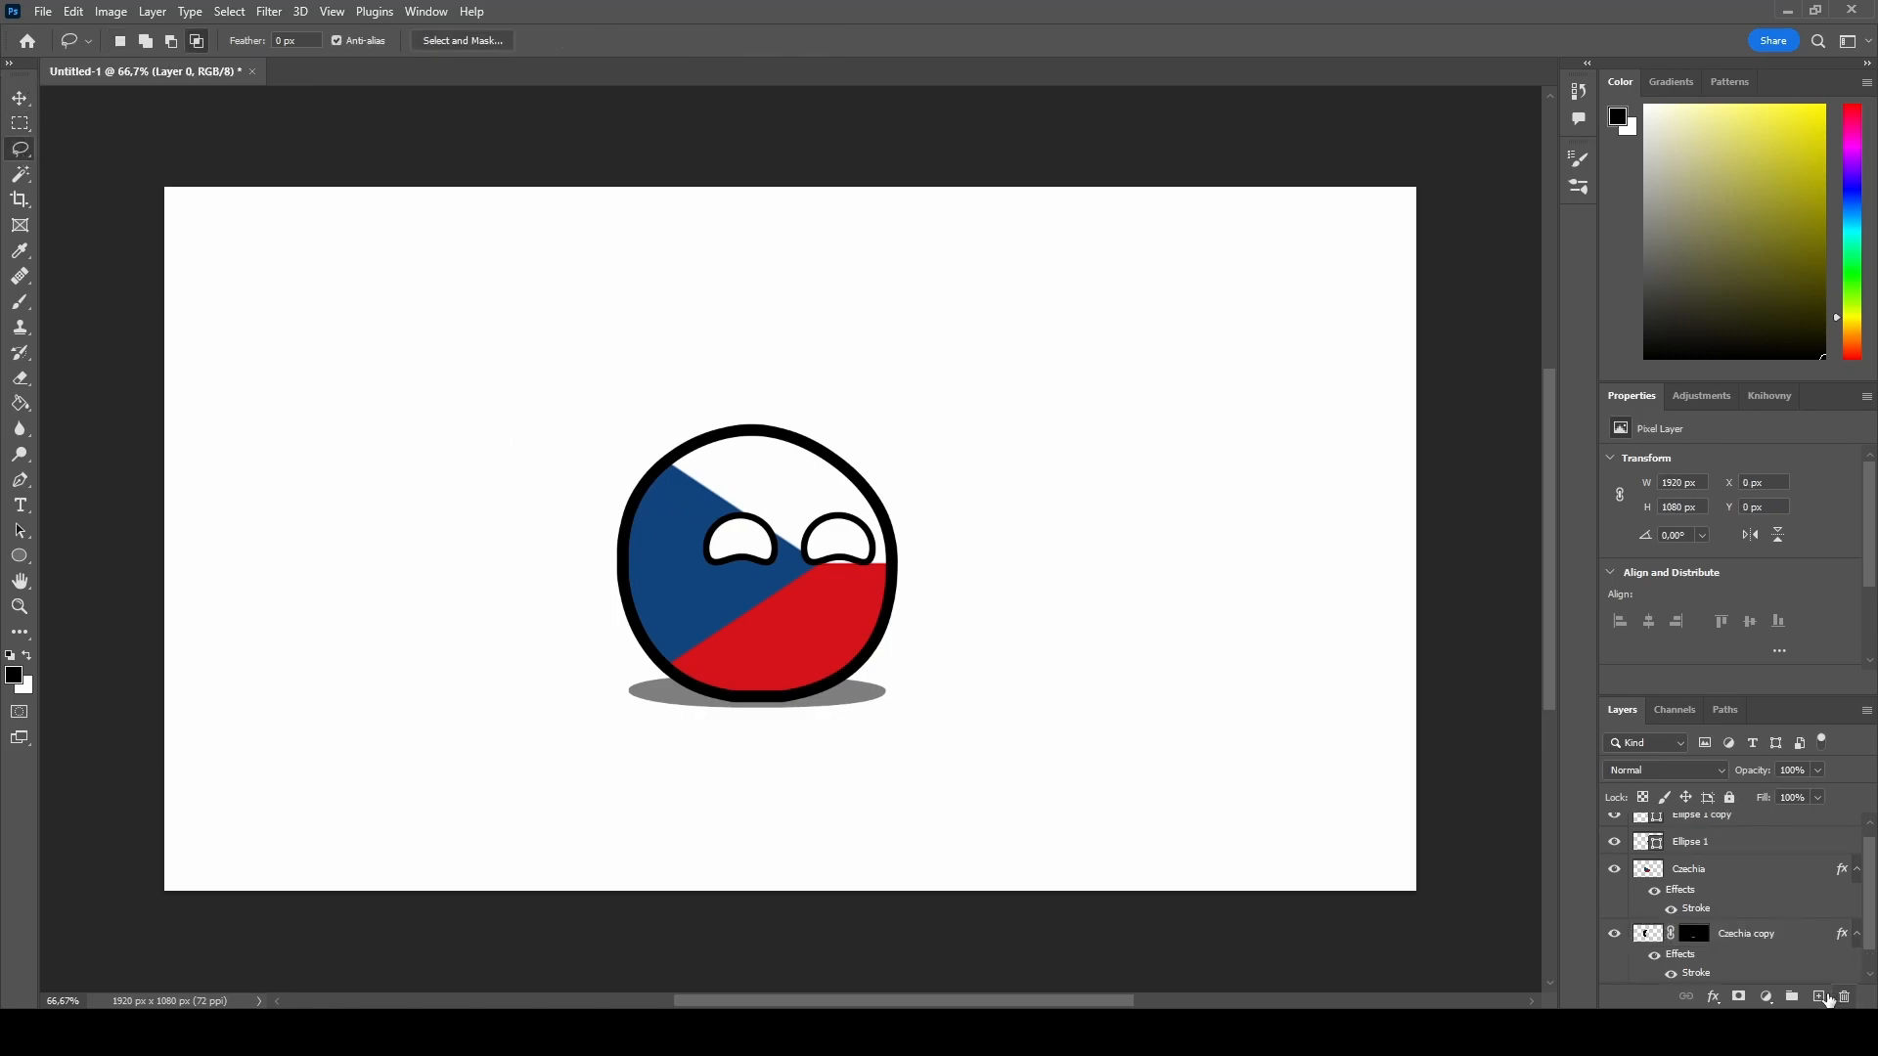
left_click(1821, 997)
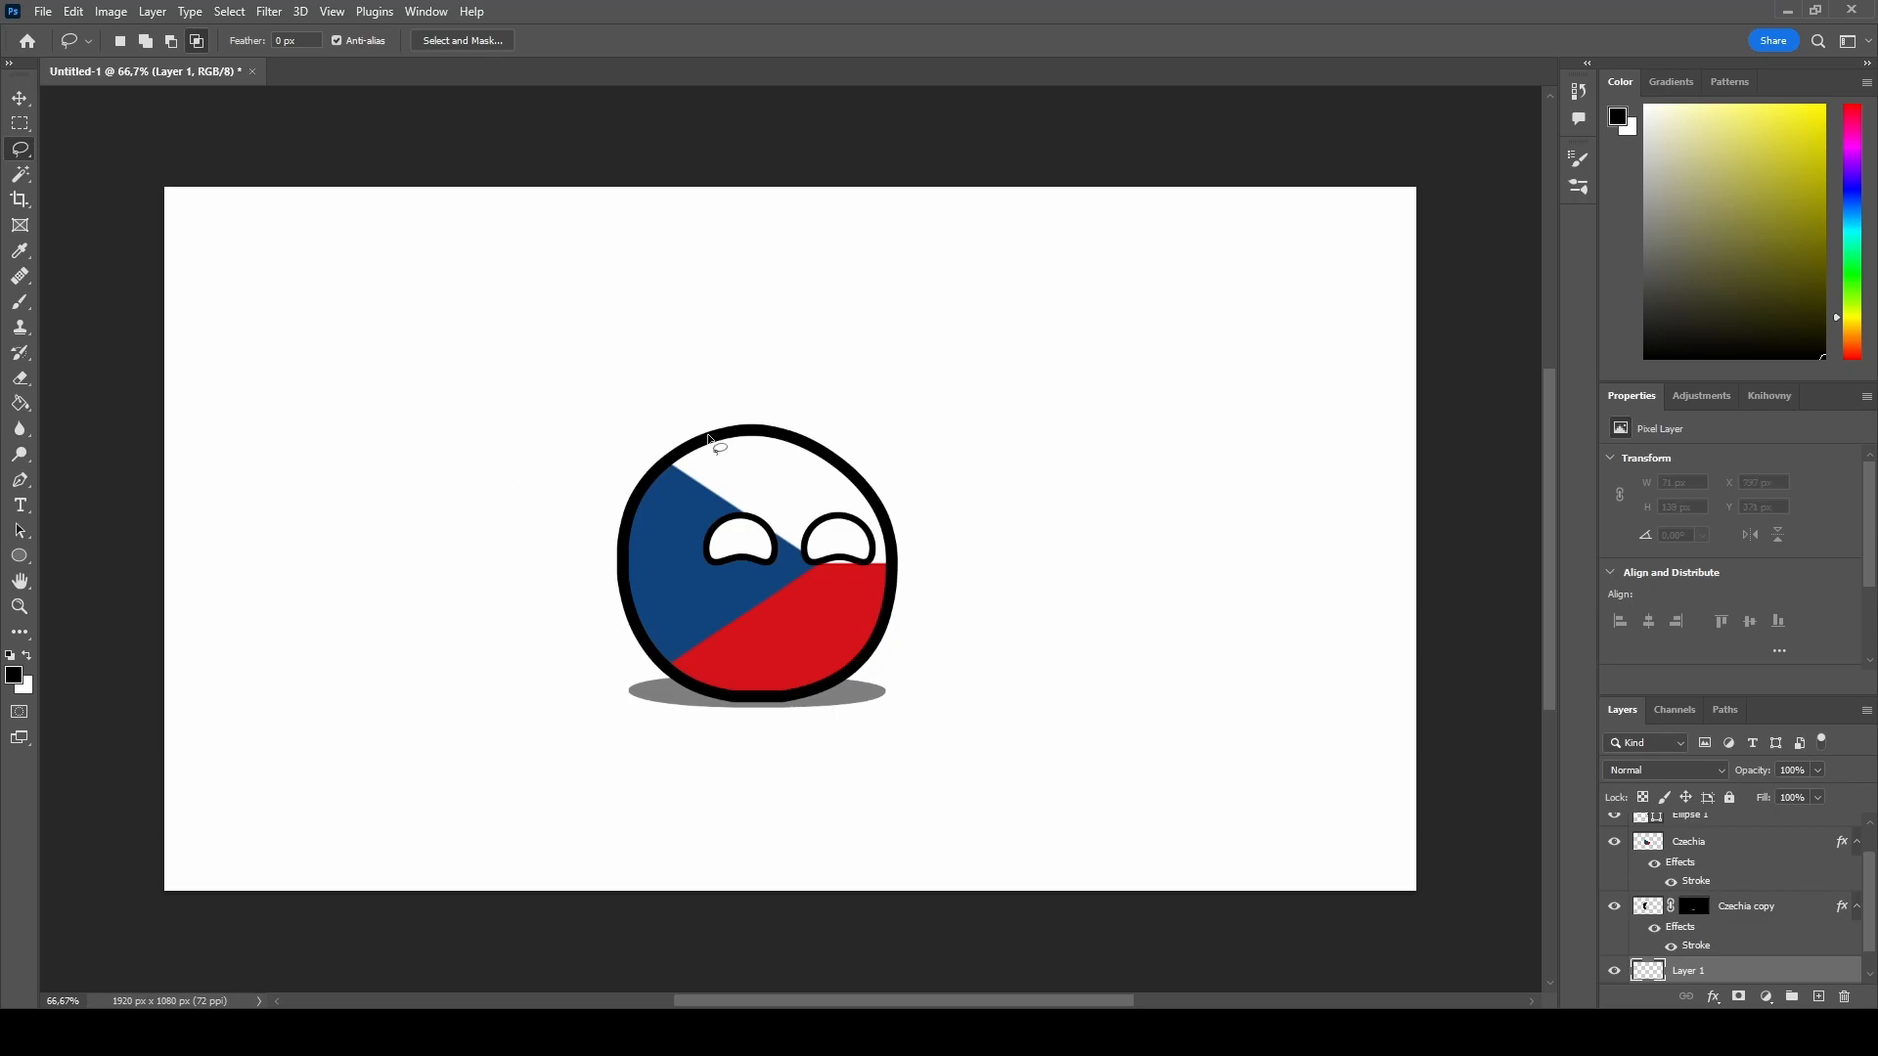
left_click_drag(721, 450, 701, 484)
mouse_move(718, 707)
left_mouse_down()
mouse_move(579, 640)
mouse_move(561, 565)
mouse_move(591, 476)
mouse_move(653, 427)
mouse_move(738, 436)
left_mouse_up()
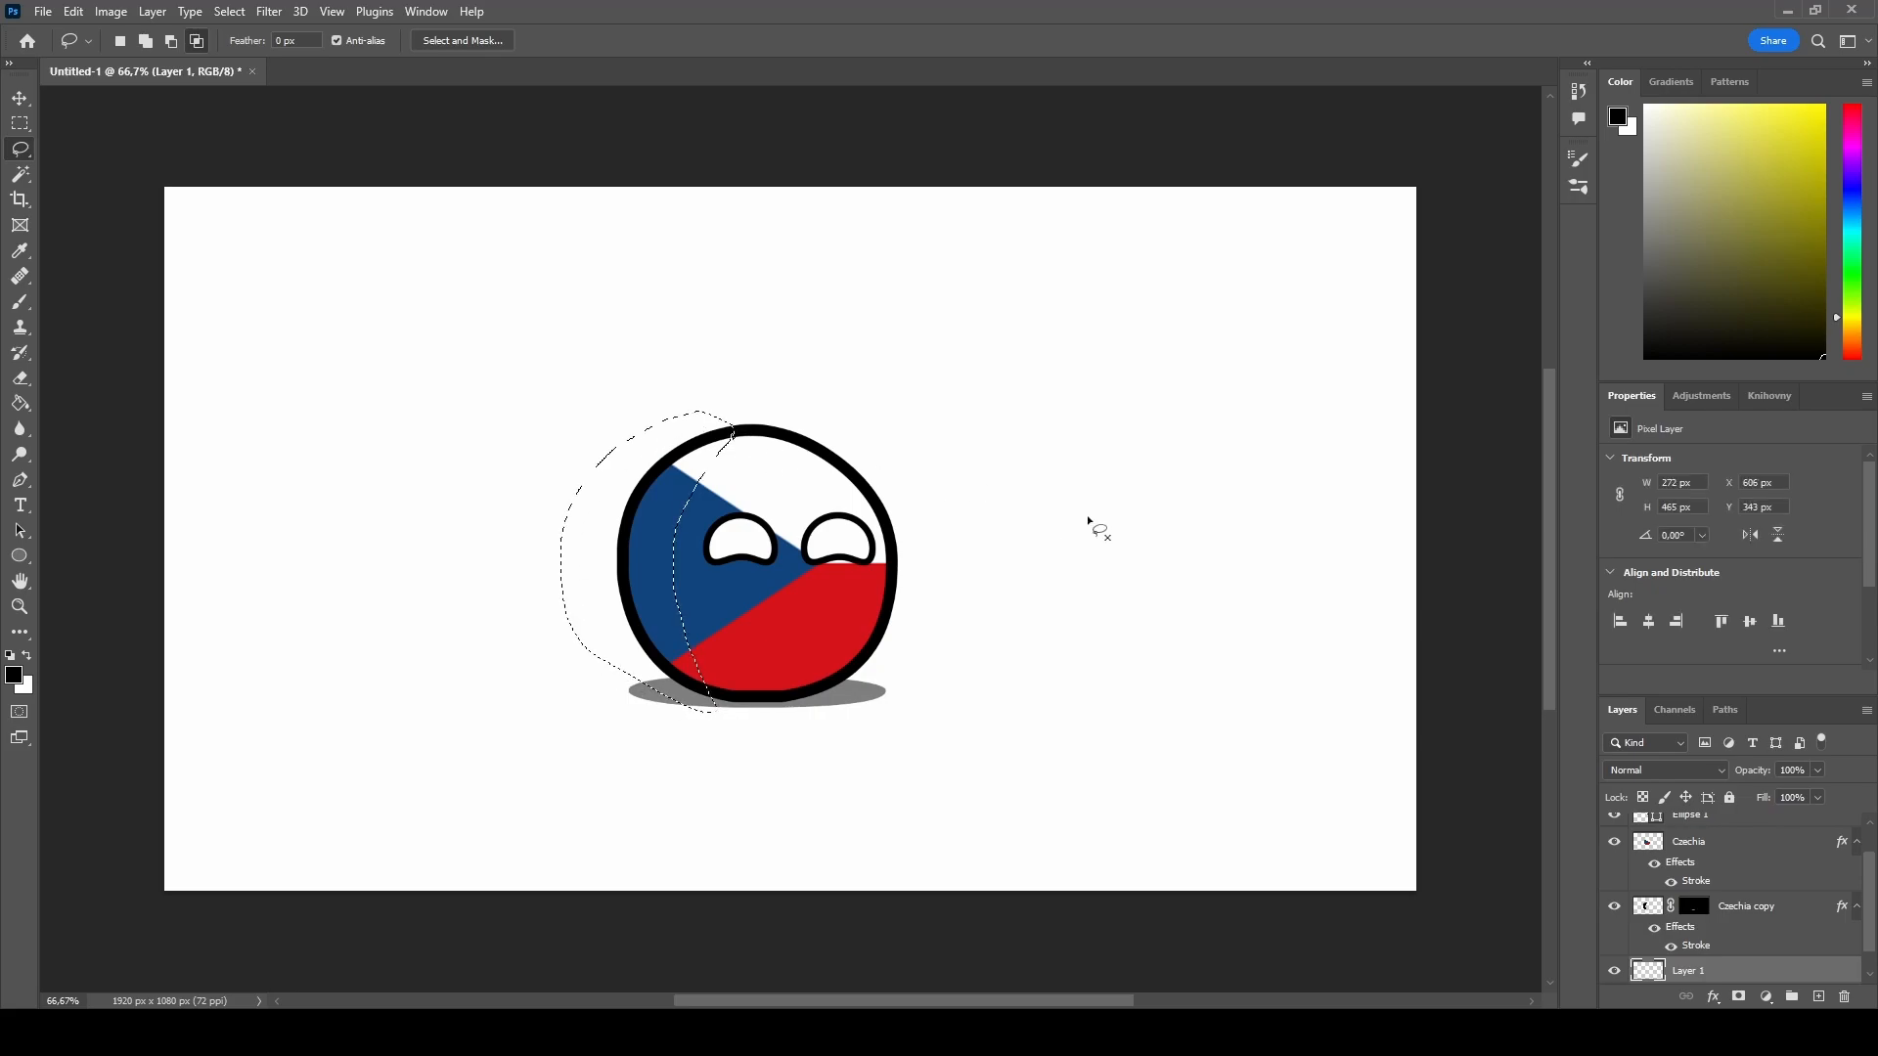
Paint the crescent selection black with the Brush and move Layer 1 above the Czechia layer.
left_click(26, 305)
mouse_move(629, 440)
left_mouse_down()
mouse_move(637, 554)
mouse_move(664, 419)
mouse_move(642, 592)
mouse_move(603, 524)
mouse_move(733, 476)
mouse_move(708, 698)
mouse_move(666, 695)
mouse_move(670, 373)
mouse_move(716, 430)
mouse_move(663, 644)
mouse_move(682, 652)
mouse_move(629, 603)
left_mouse_up()
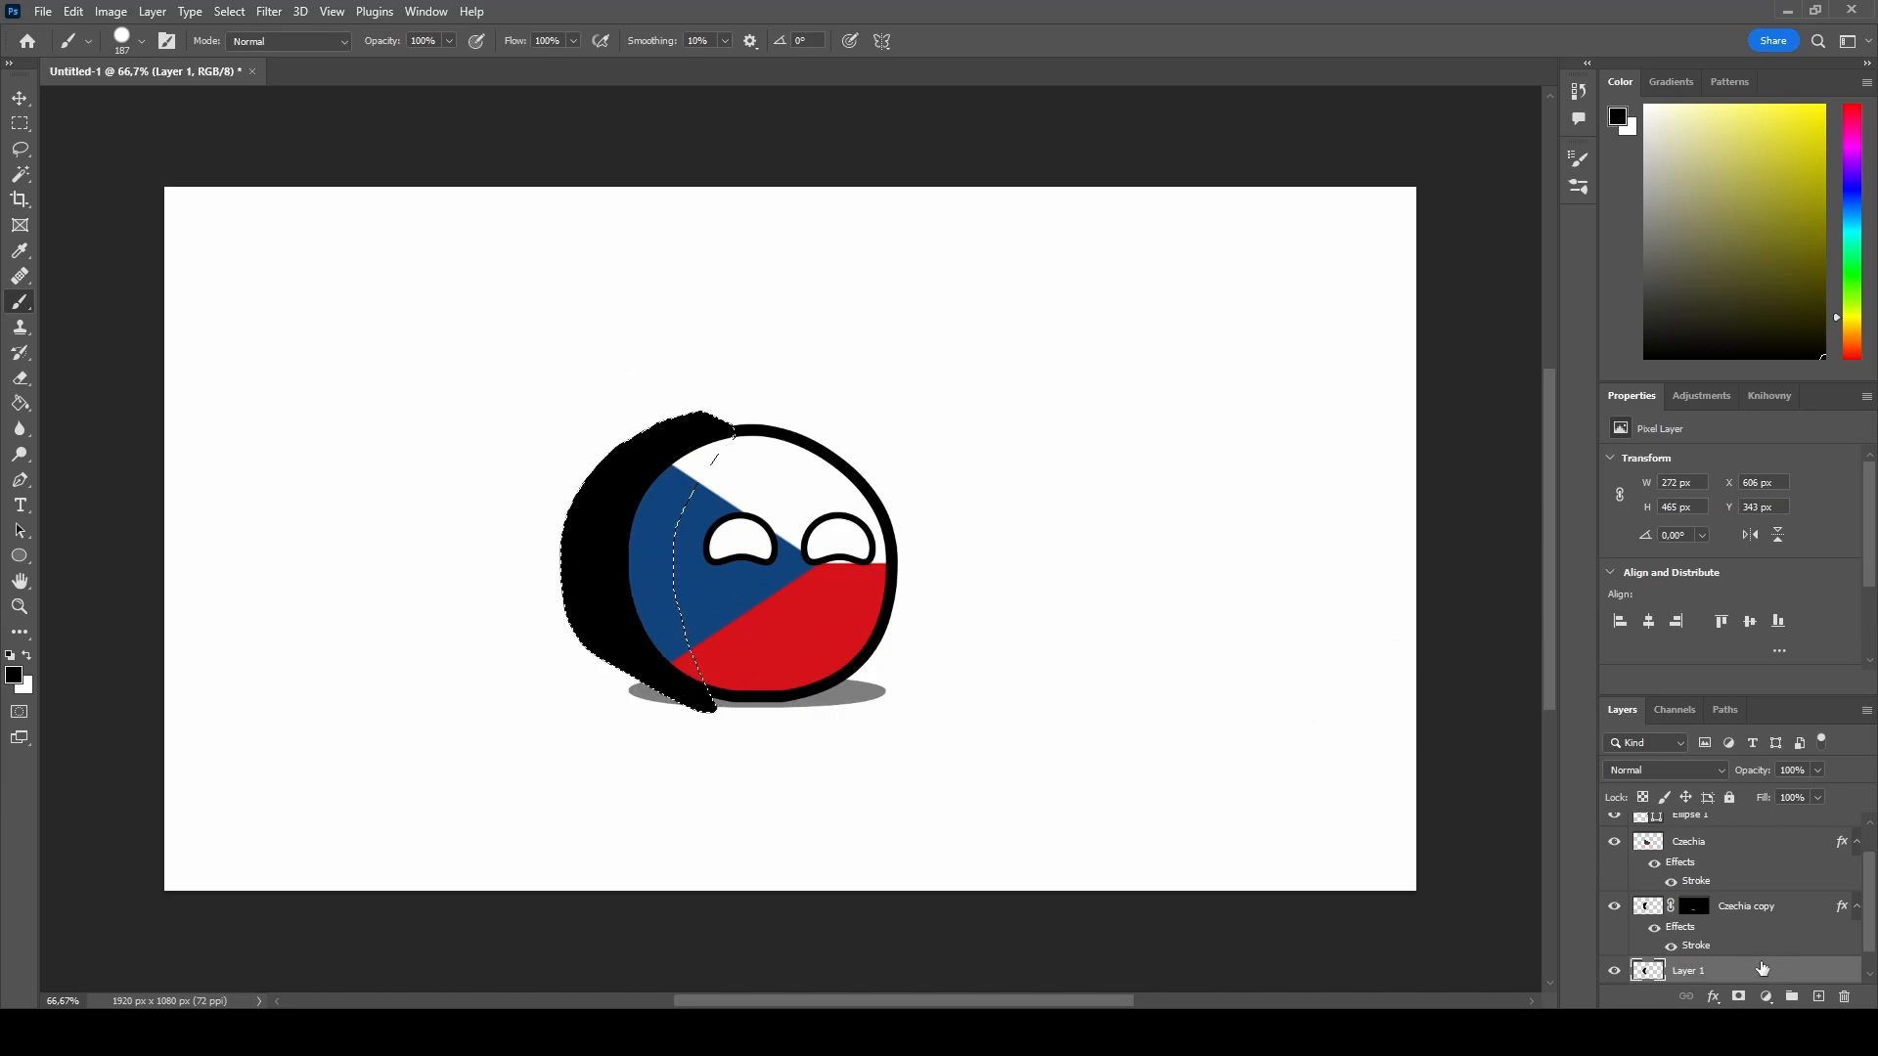
left_click_drag(1709, 973, 1723, 839)
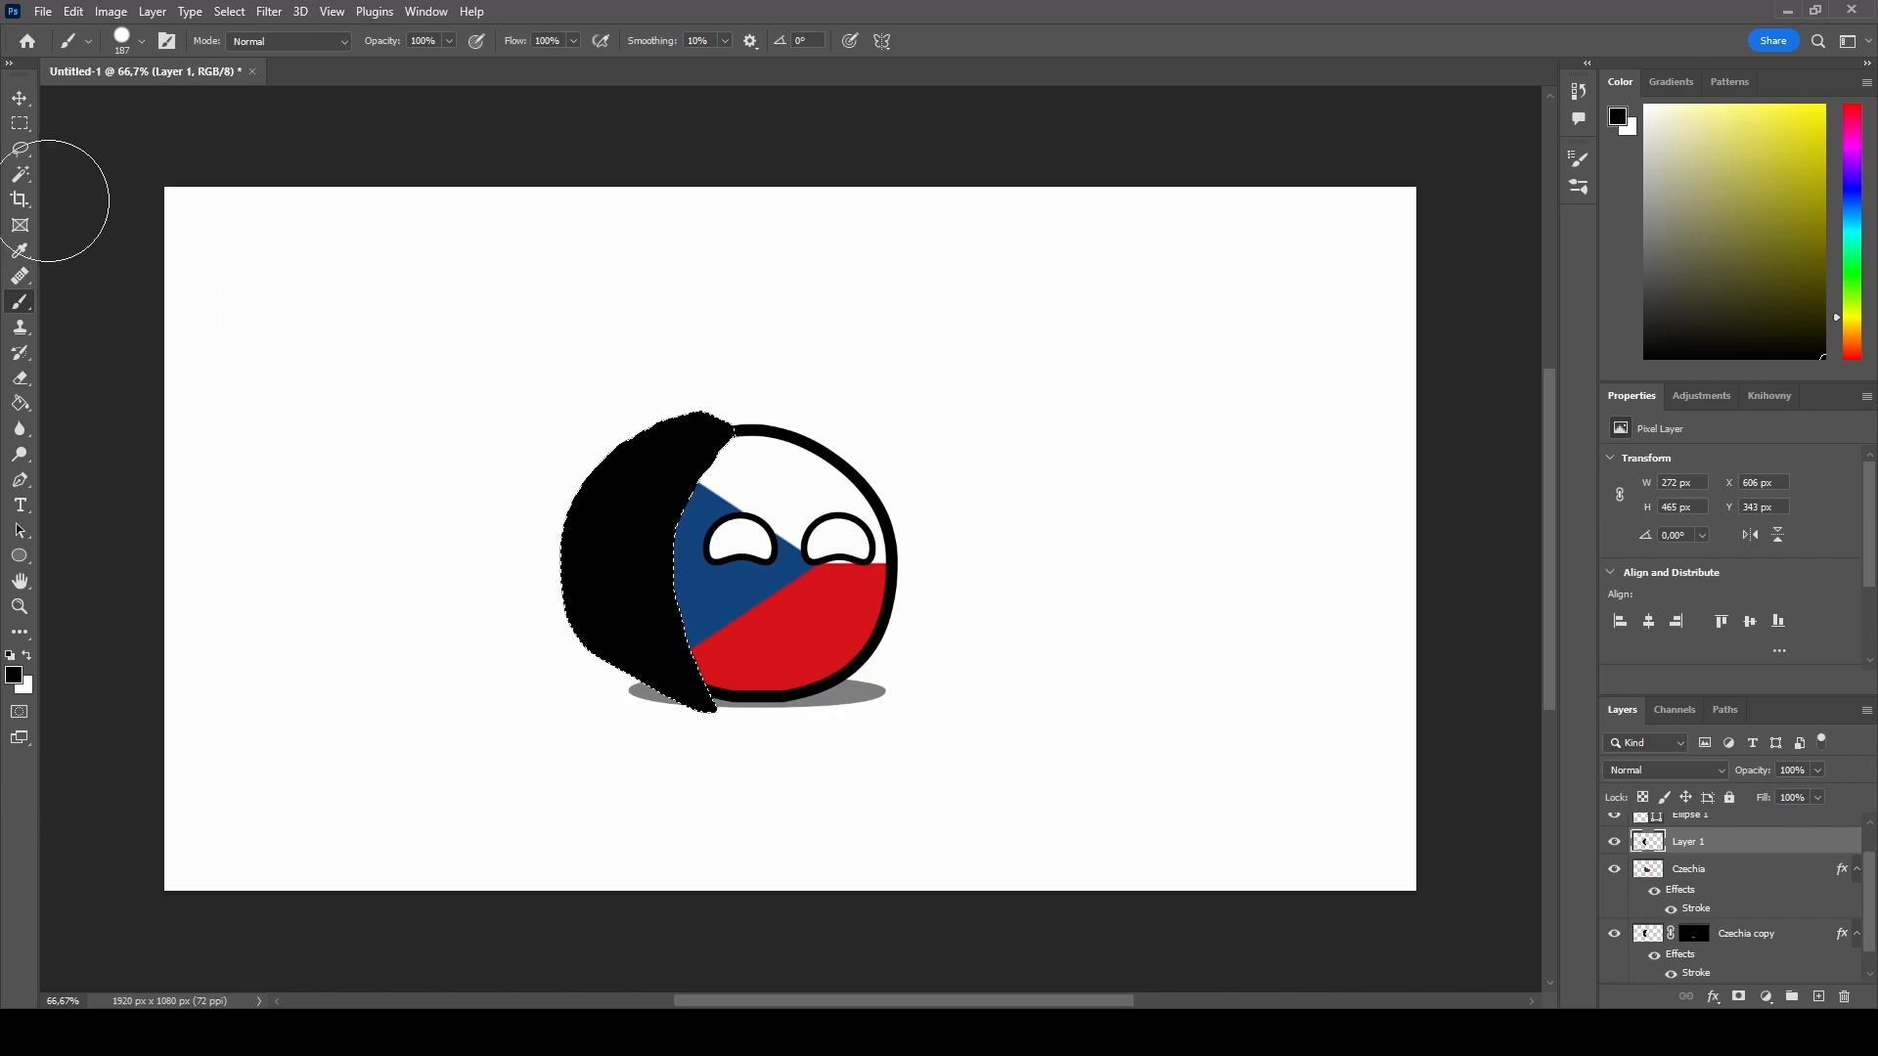
Deselect the crescent and set Layer 1's opacity to 50%.
left_click(19, 124)
right_click(618, 580)
left_click(662, 591)
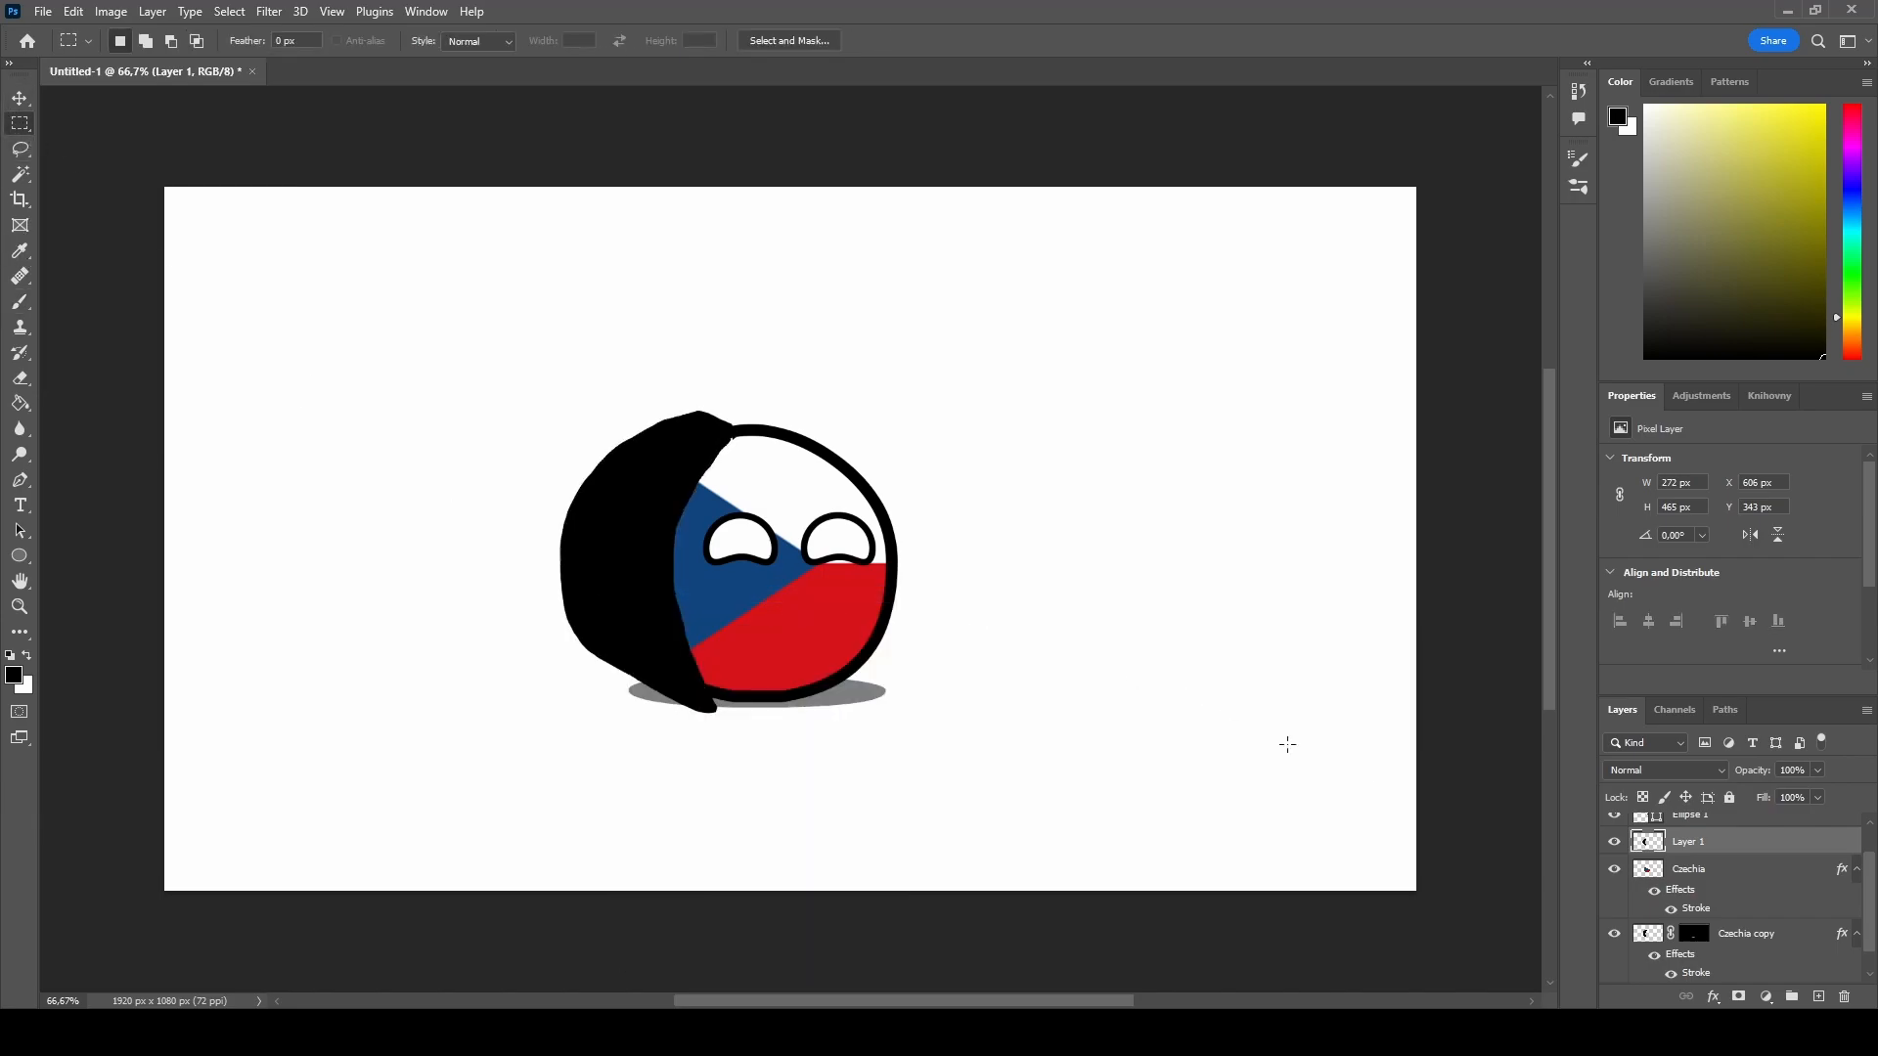
type("50")
key("Return")
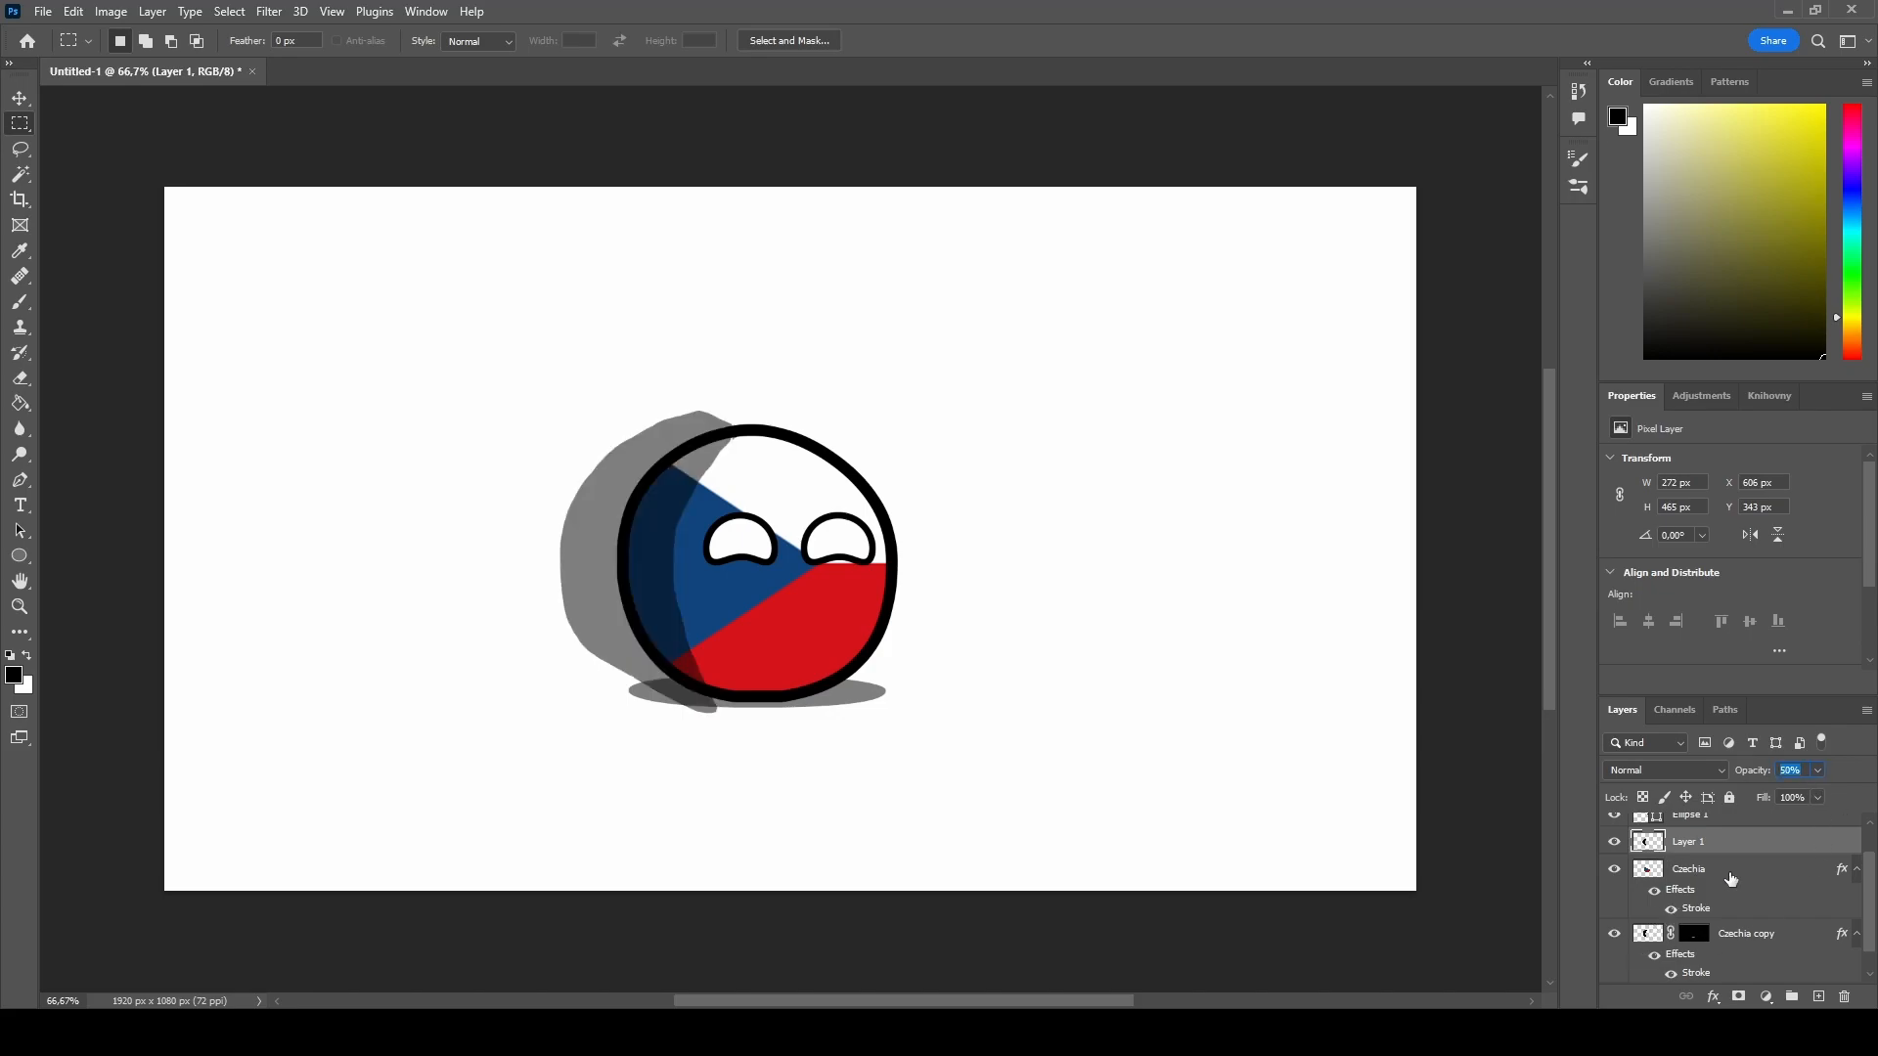
Delete the parts of Layer 1 outside the ball using the inverted outline of the Czechia layer, and clear the selection.
left_click(1649, 868)
left_click(1649, 868, "ctrl")
left_click(229, 11)
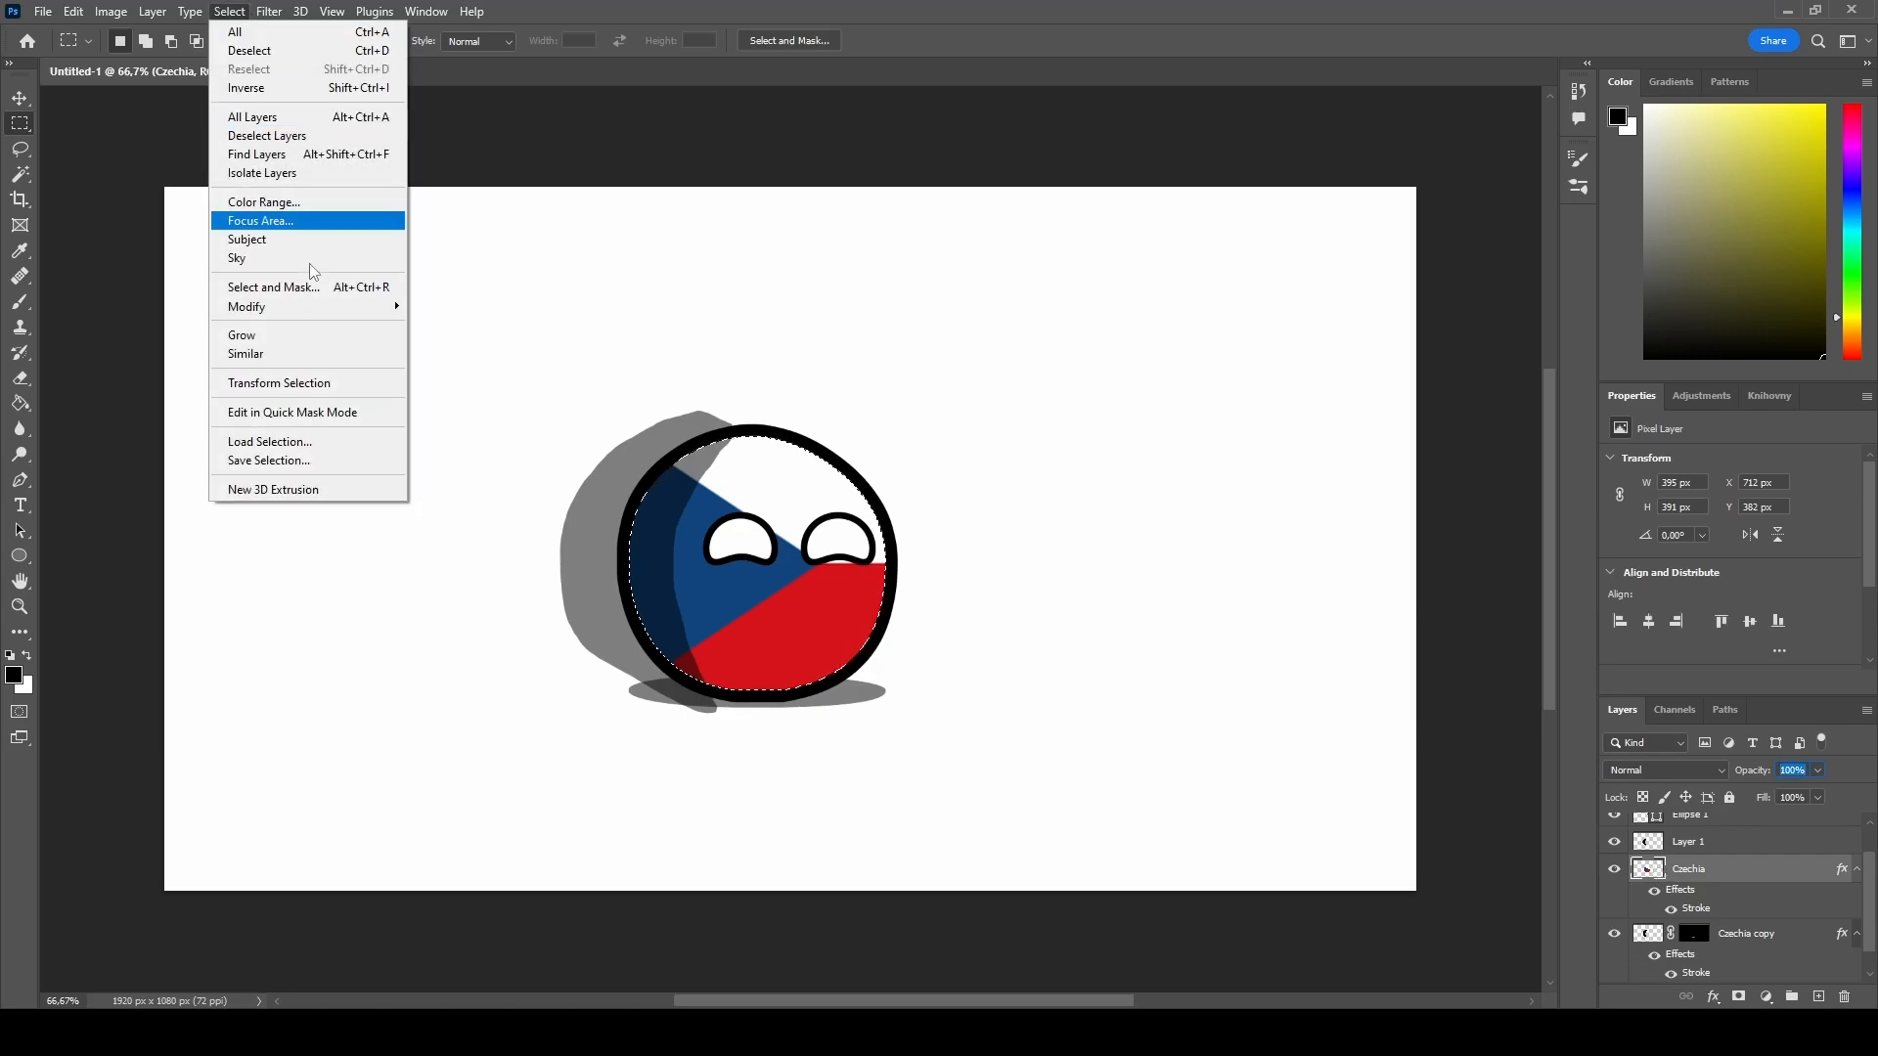
left_click(247, 87)
left_click(1736, 847)
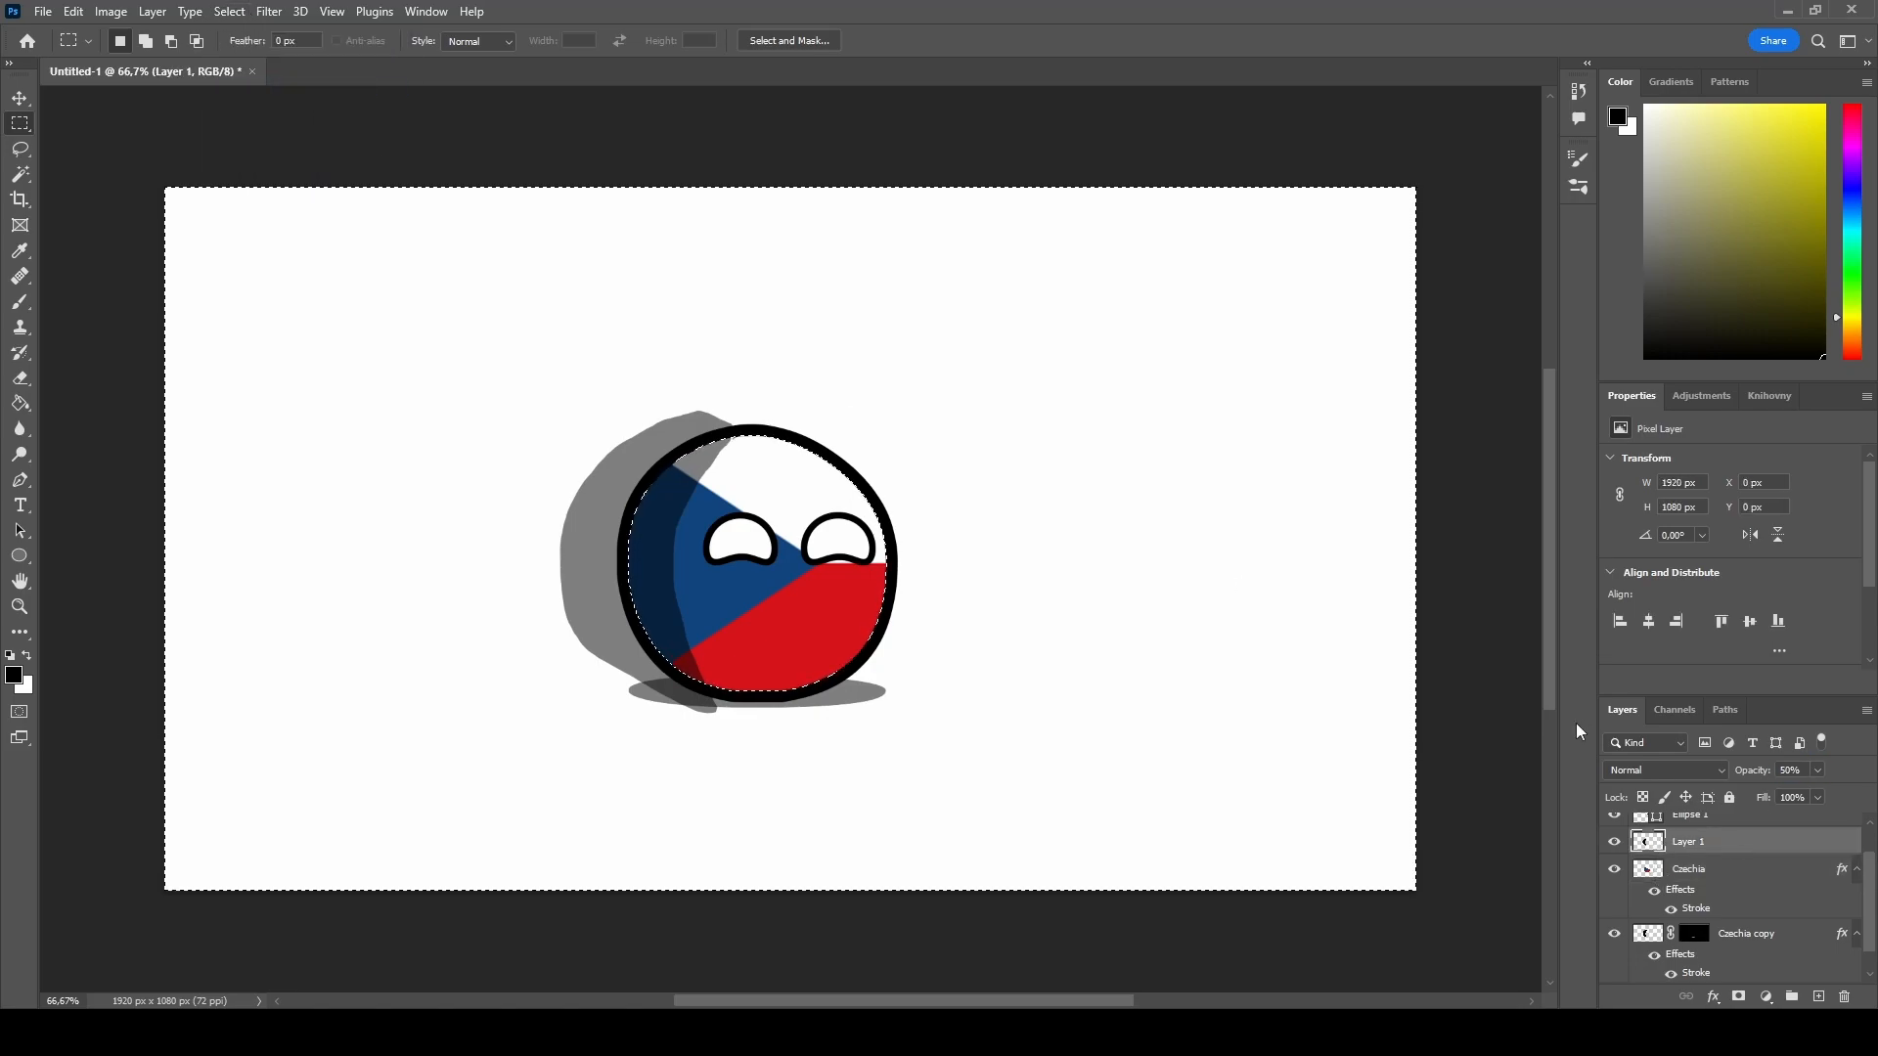
key("Delete")
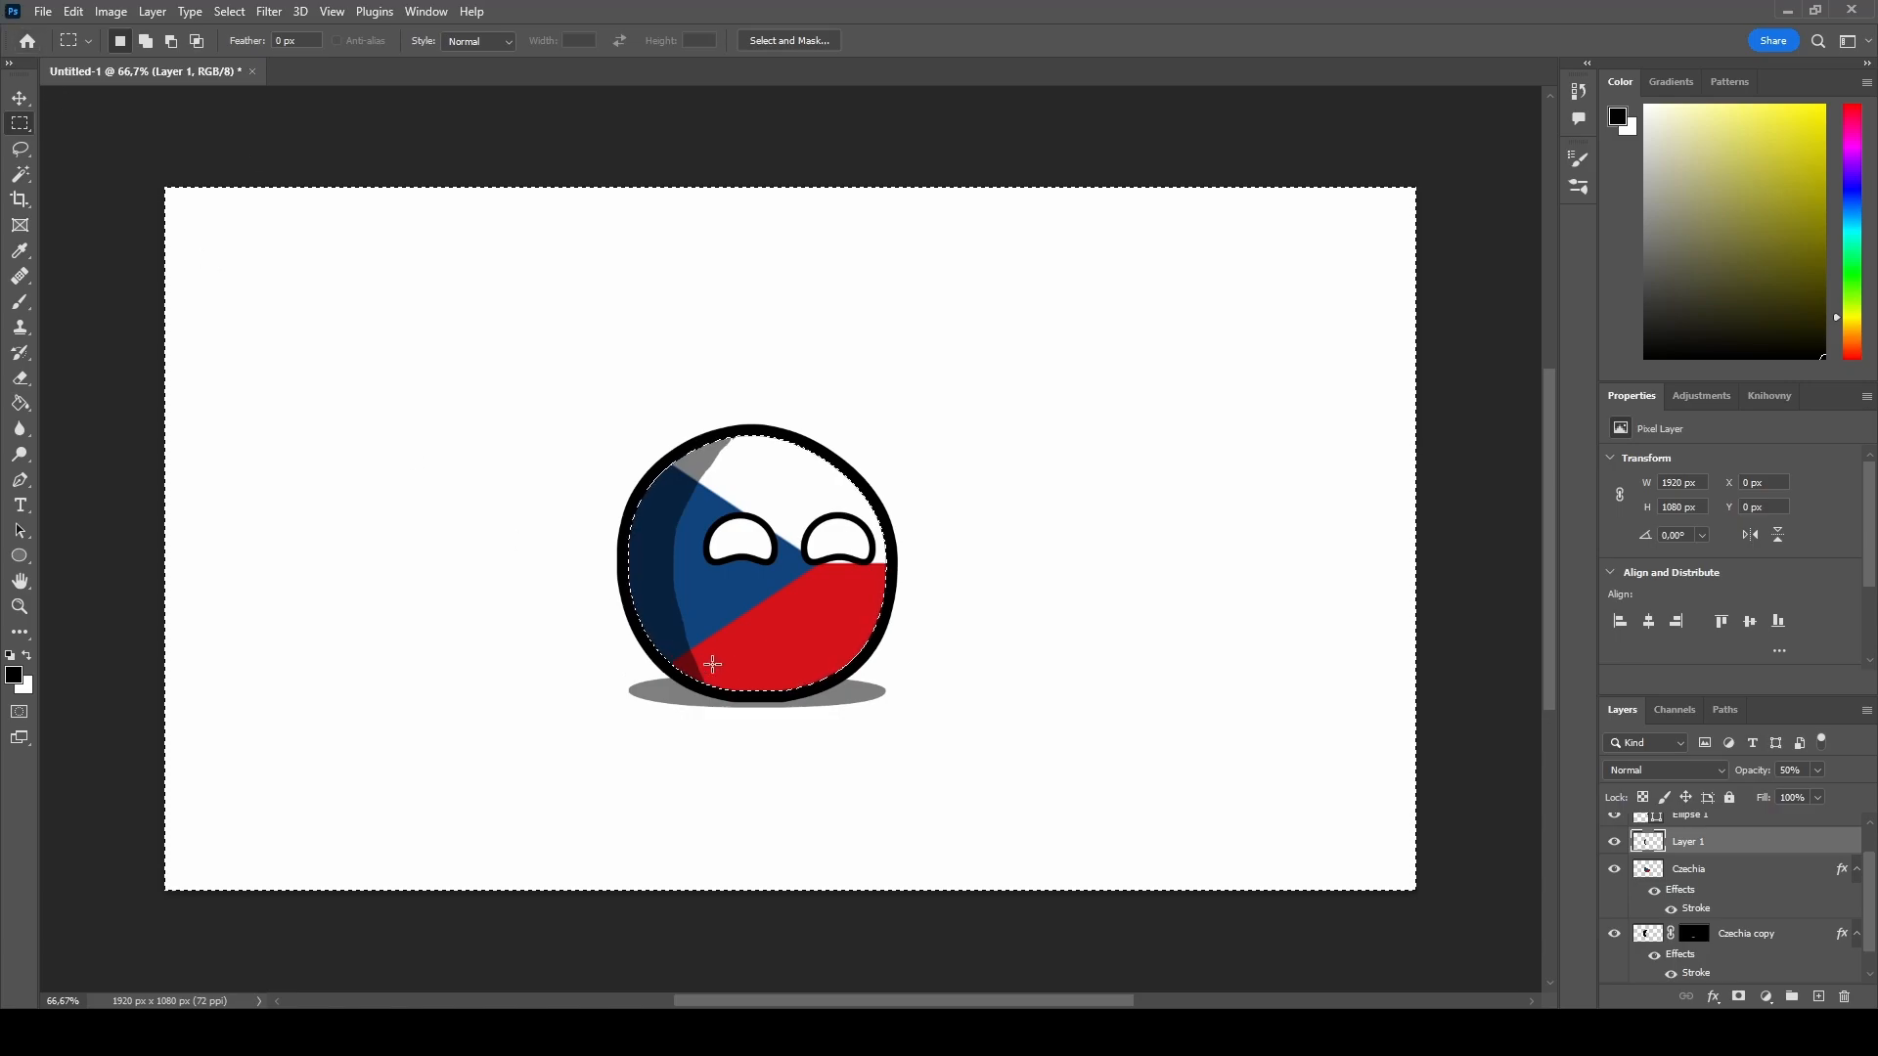
right_click(715, 247)
left_click(753, 251)
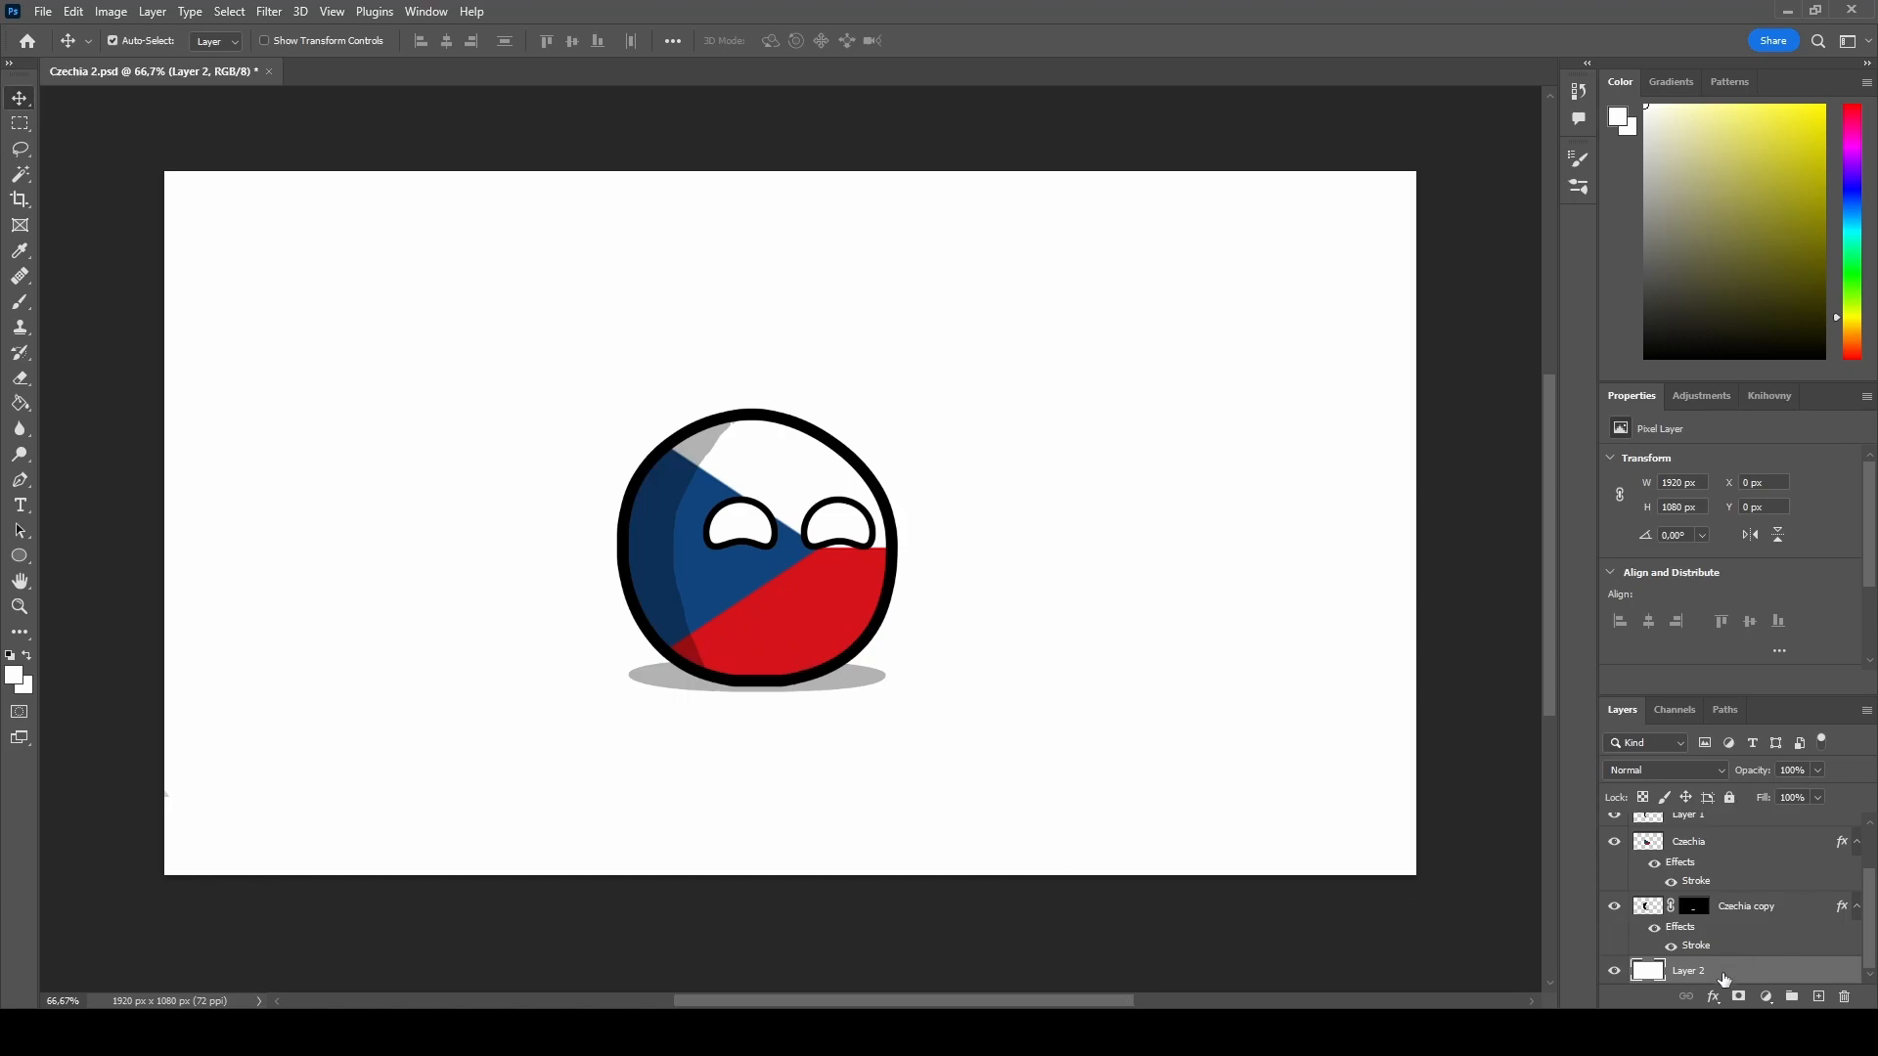
Delete the white background layer, Layer 2.
right_click(1682, 970)
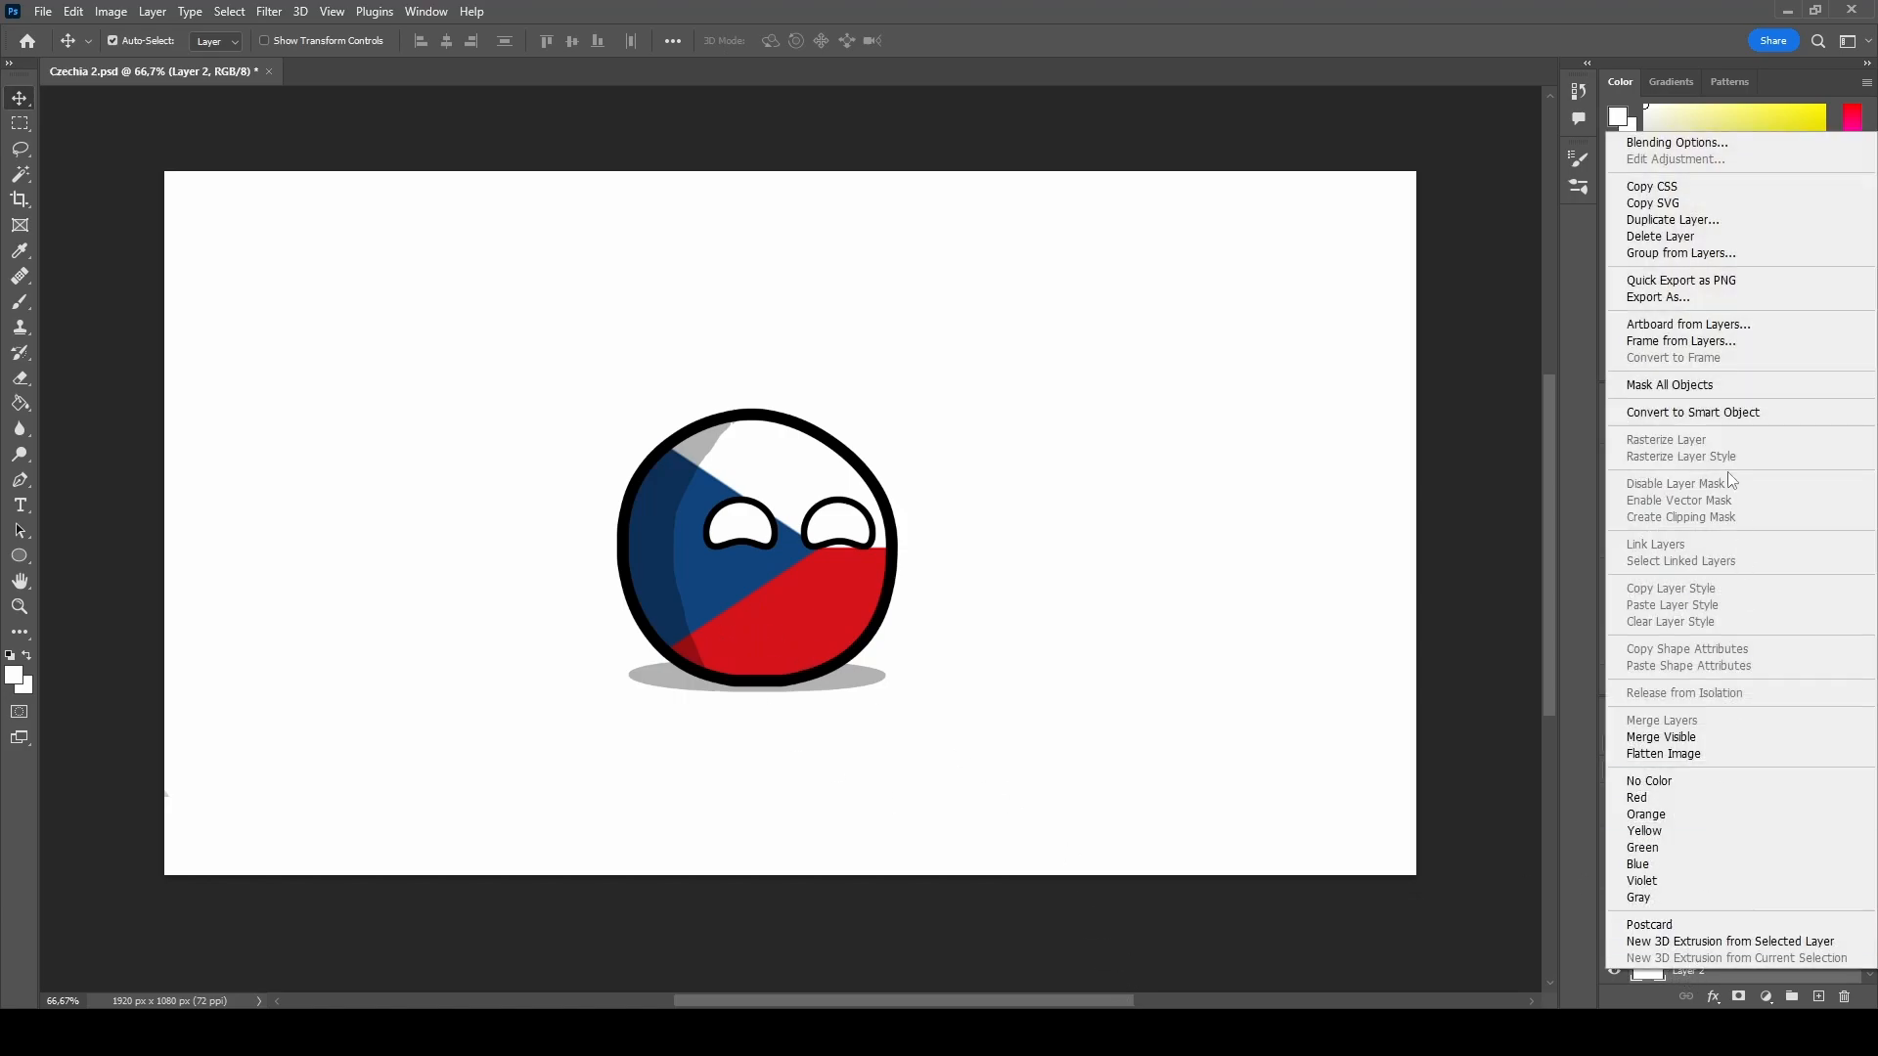
left_click(1675, 237)
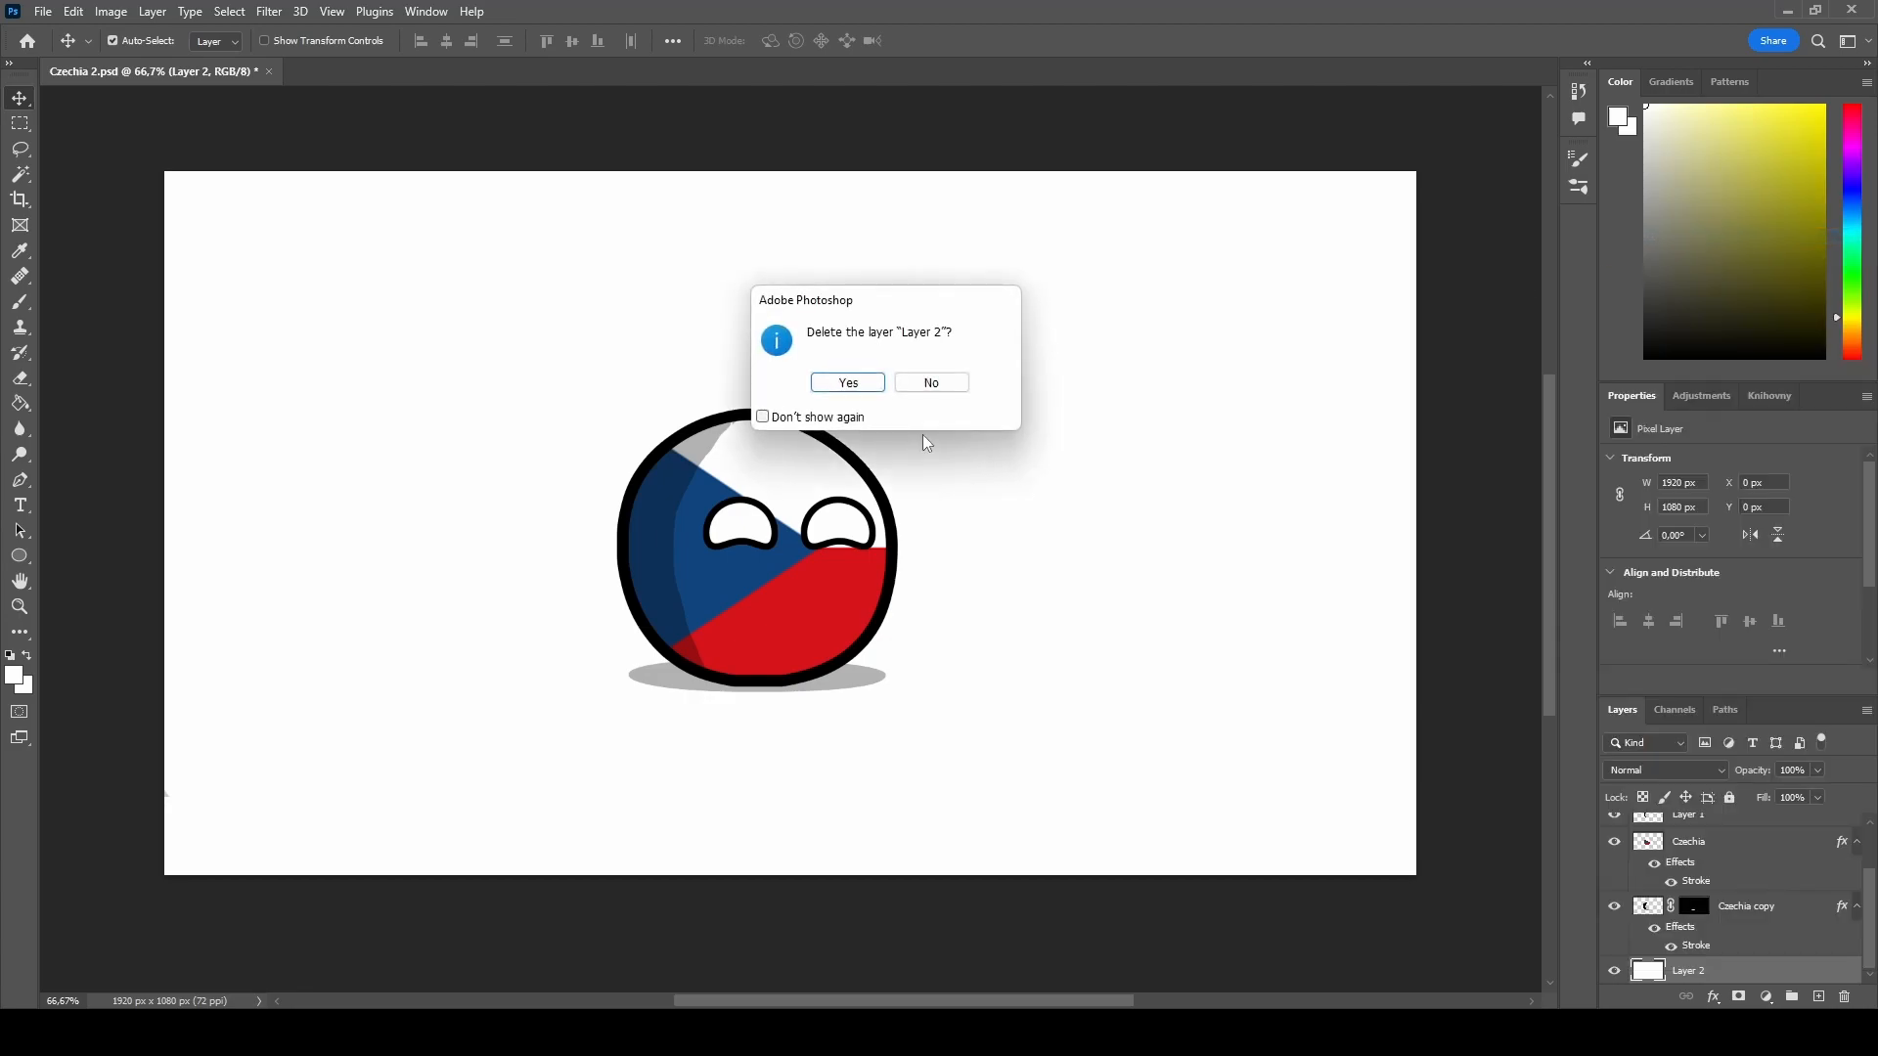
left_click(861, 384)
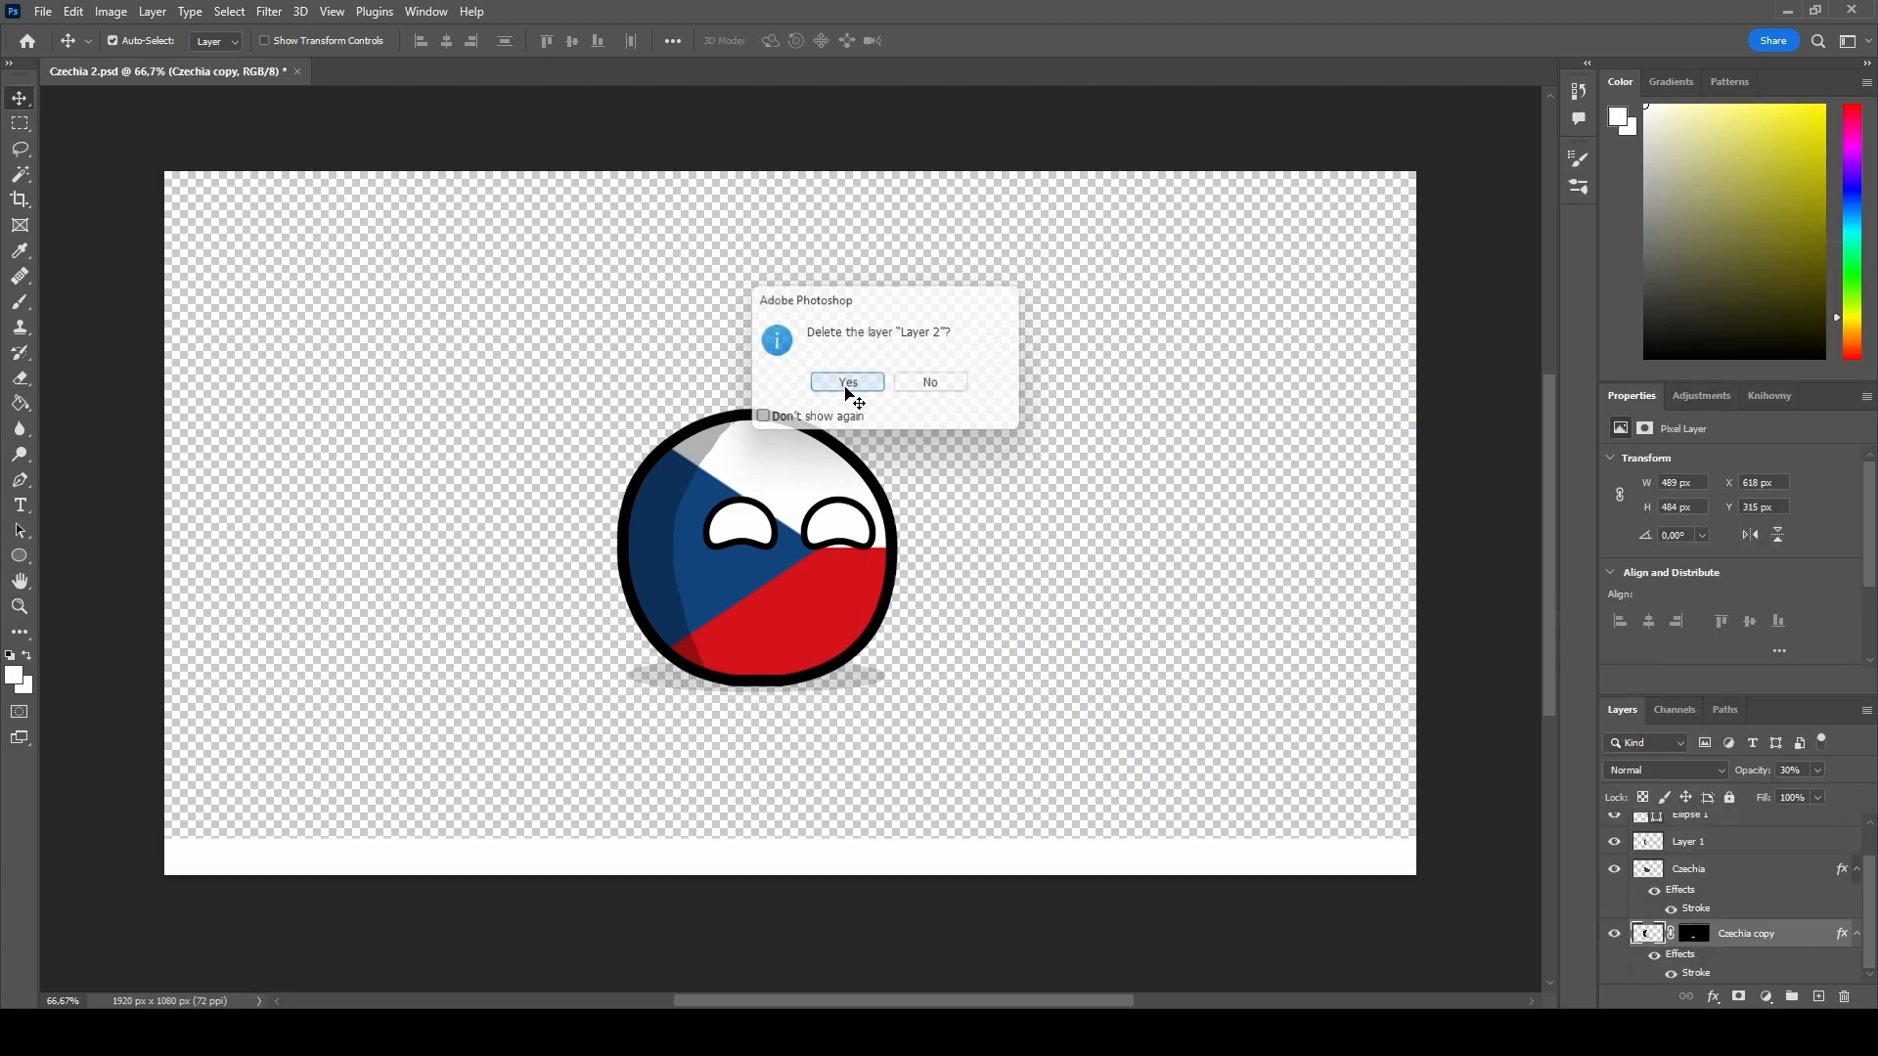
Save the document on the computer as a Photoshop file named Czechia 2.
left_click(41, 12)
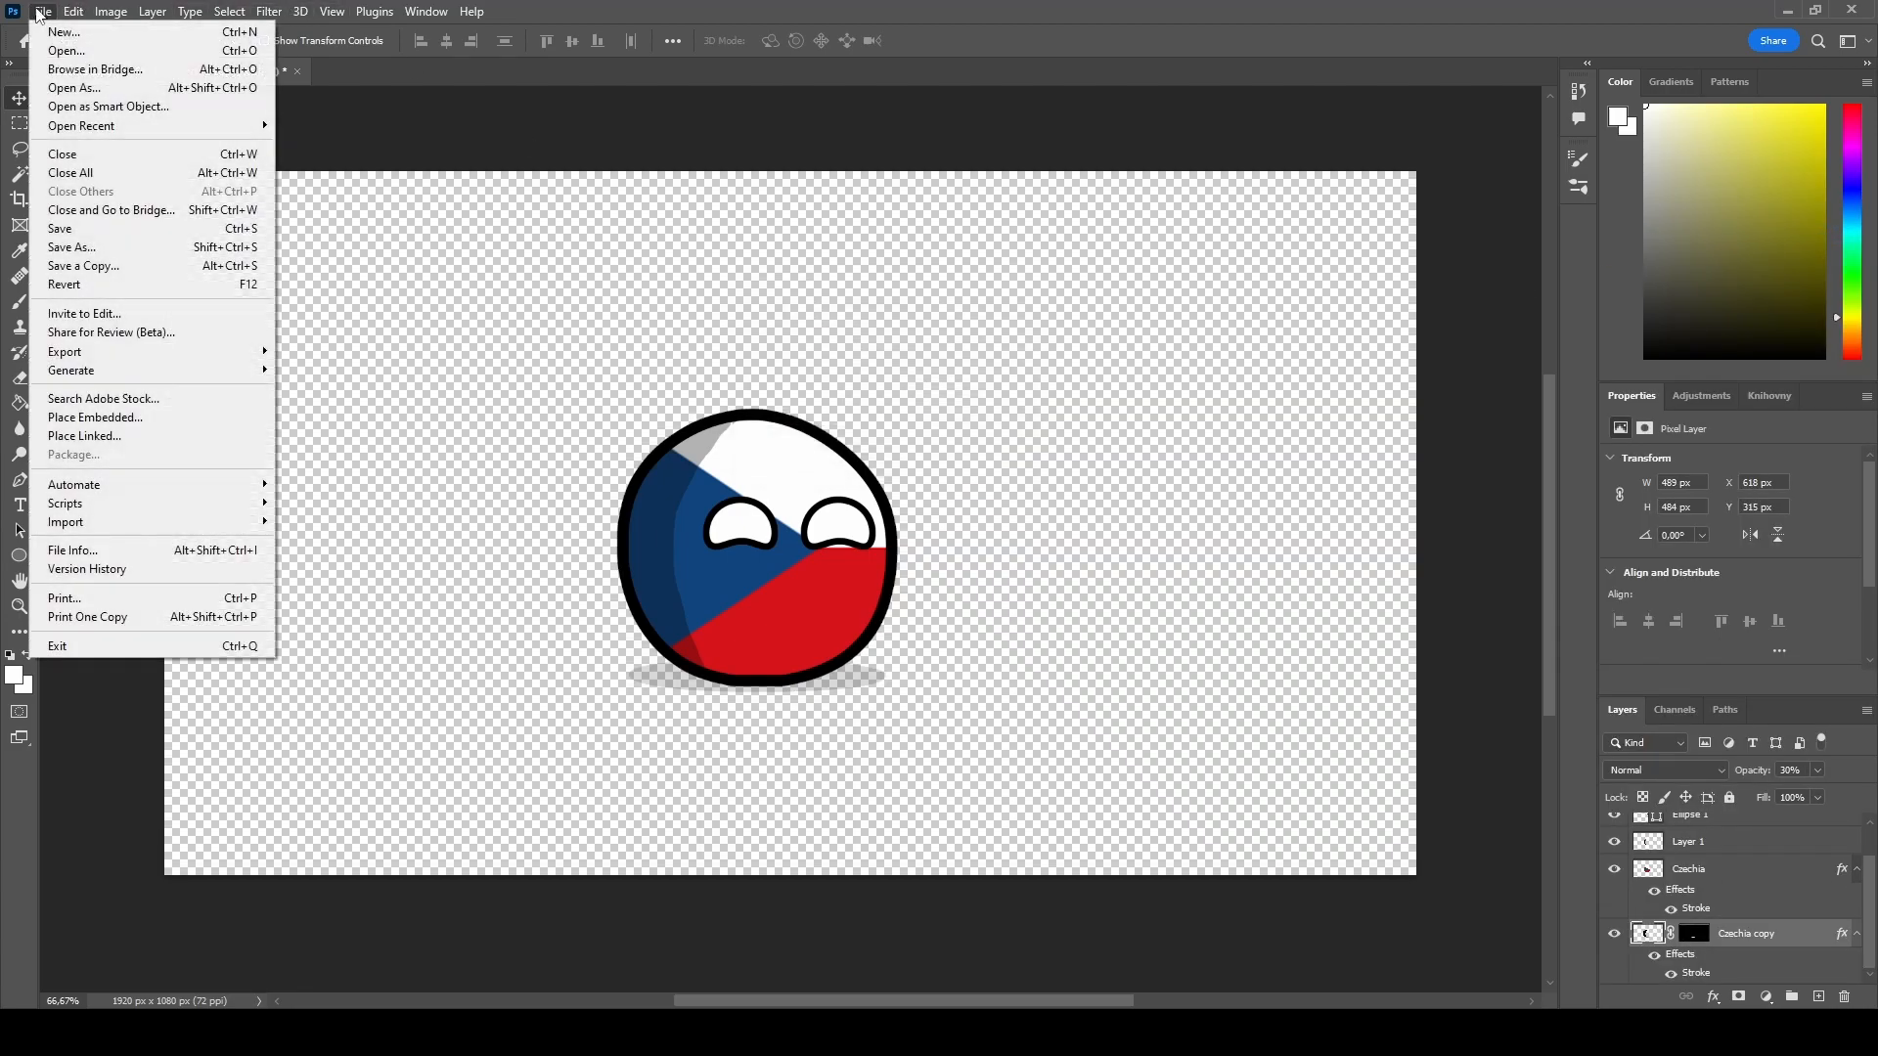
left_click(130, 247)
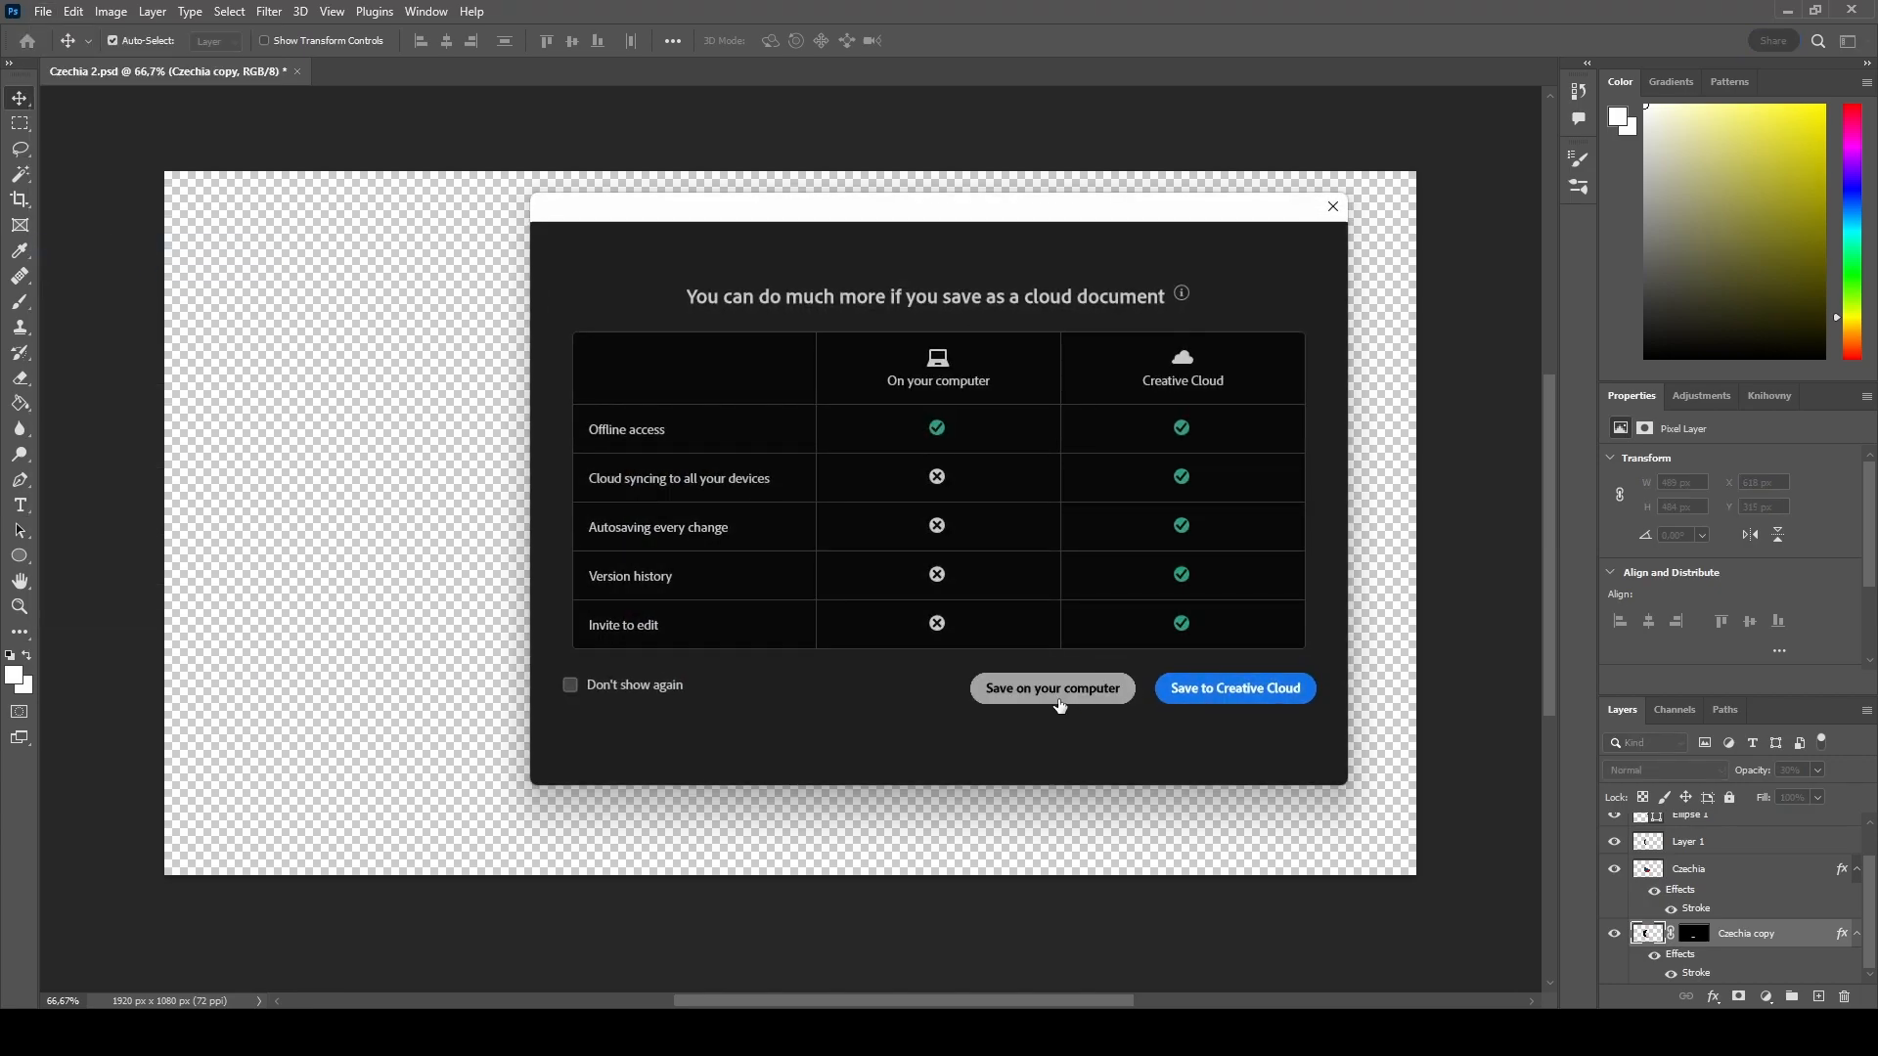
left_click(1066, 690)
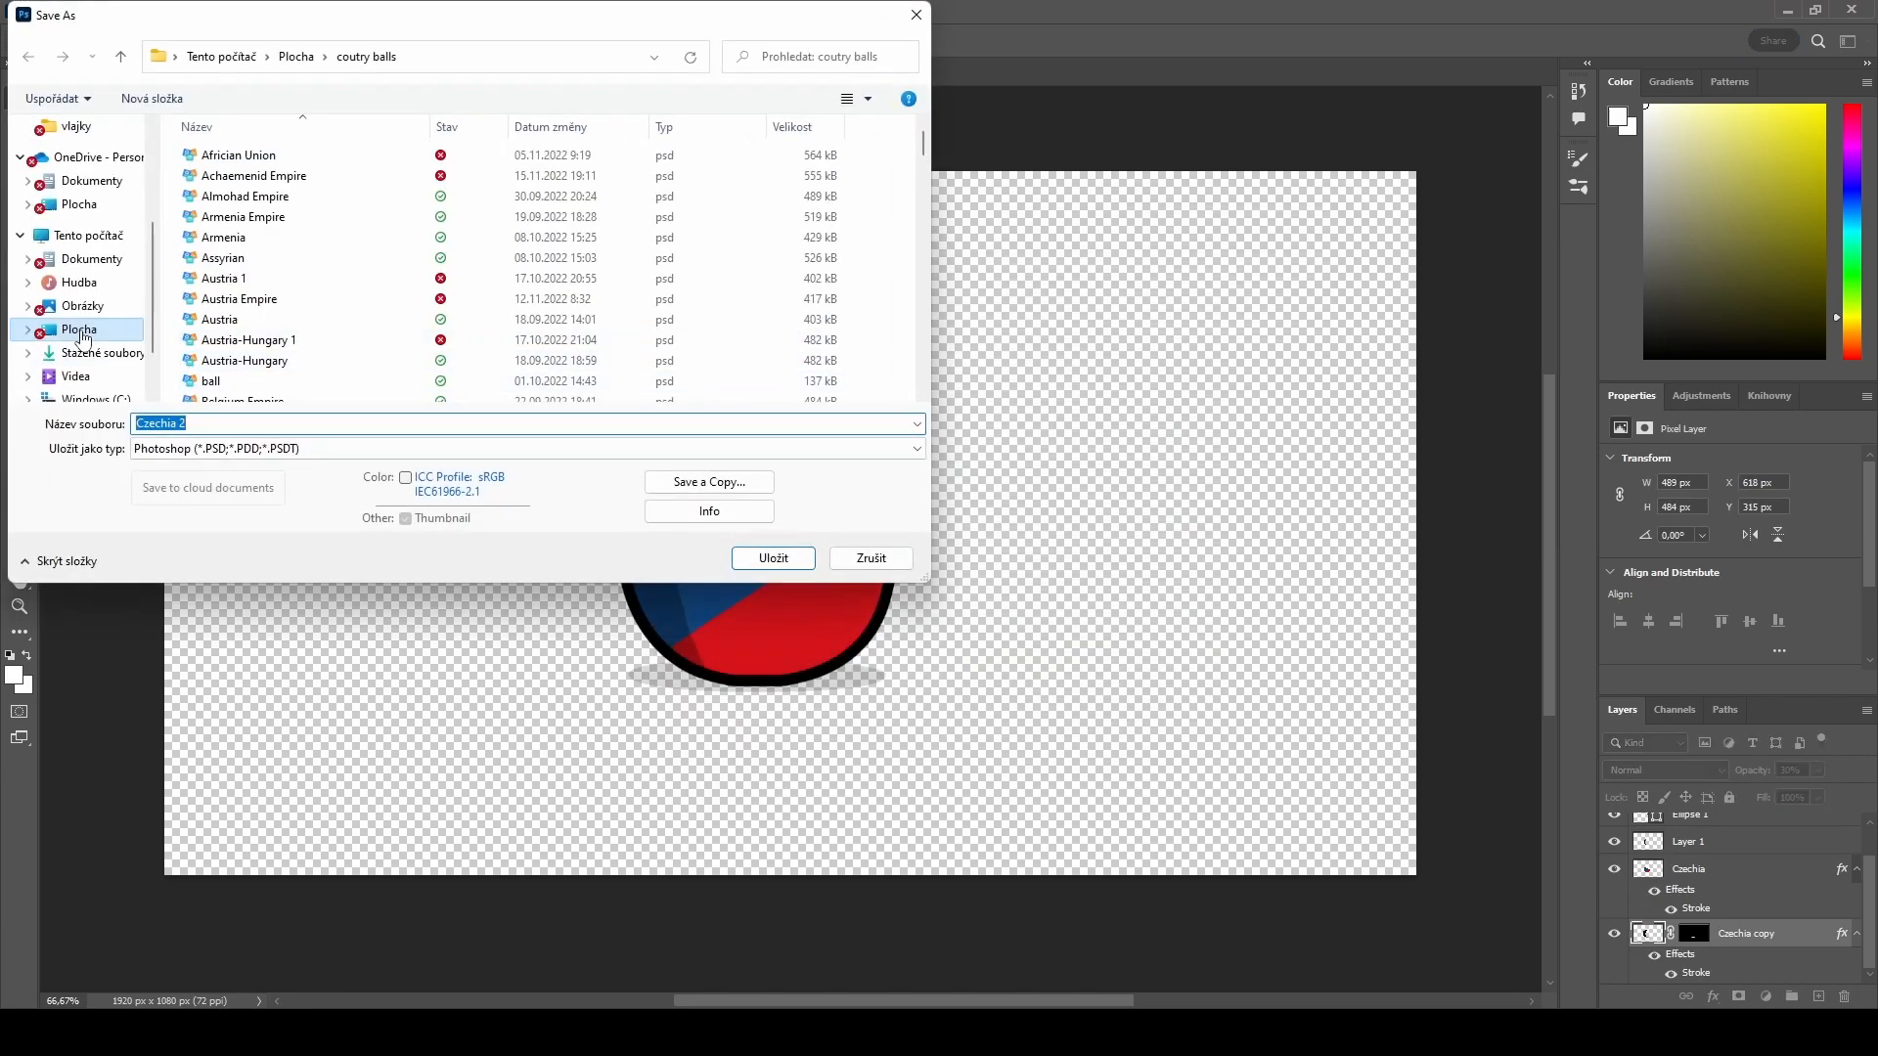
left_click(773, 559)
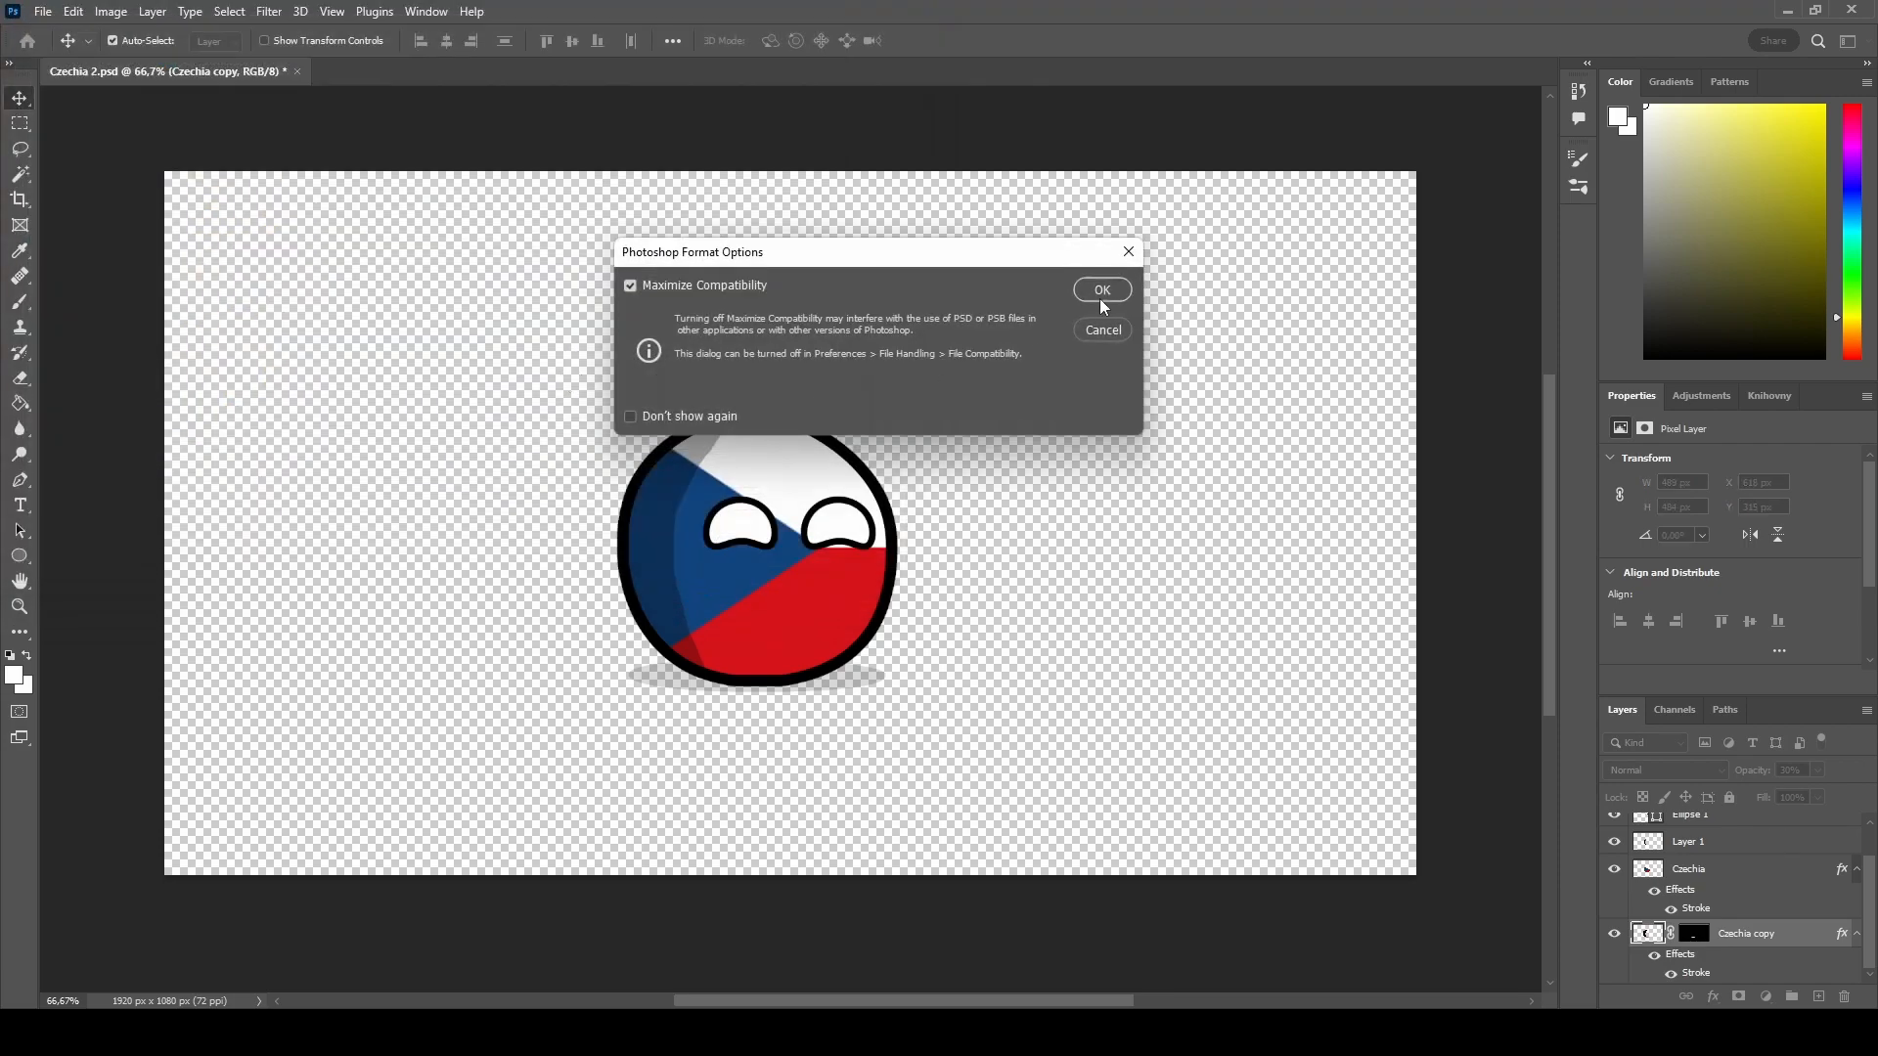